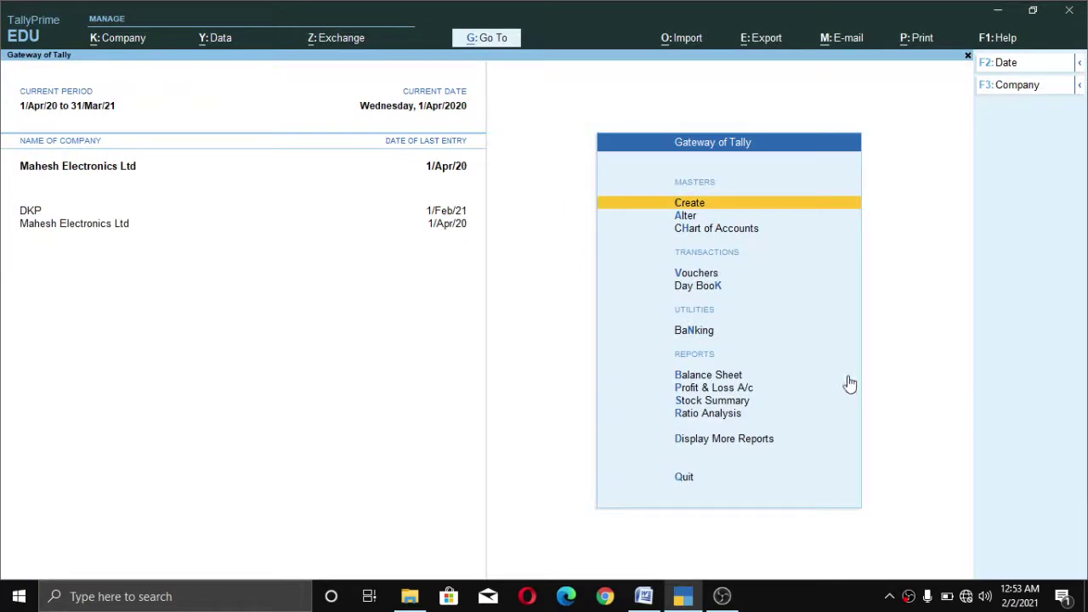
Start a contra voucher dated 1/Apr/20 and credit Cash with 100,000.
{"action": "key", "text": "v"}
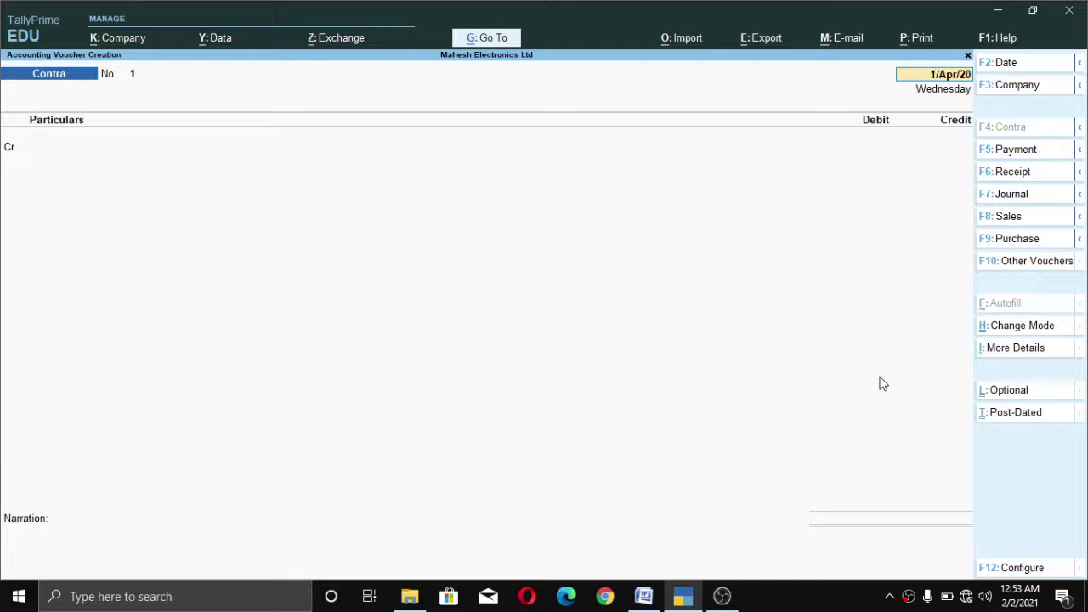
{"action": "key", "text": "Return"}
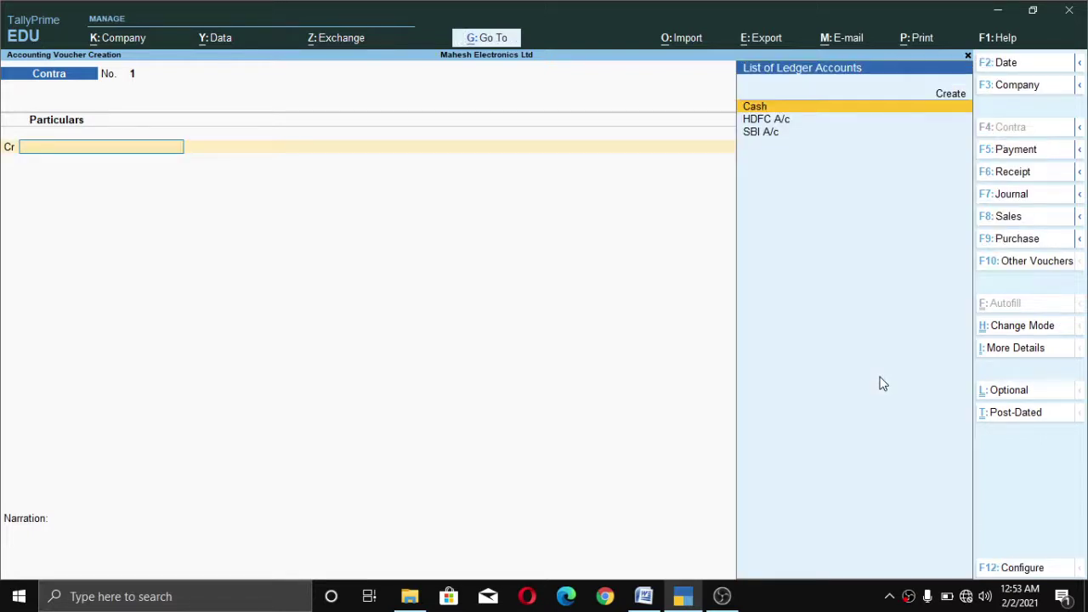
{"action": "key", "text": "Return"}
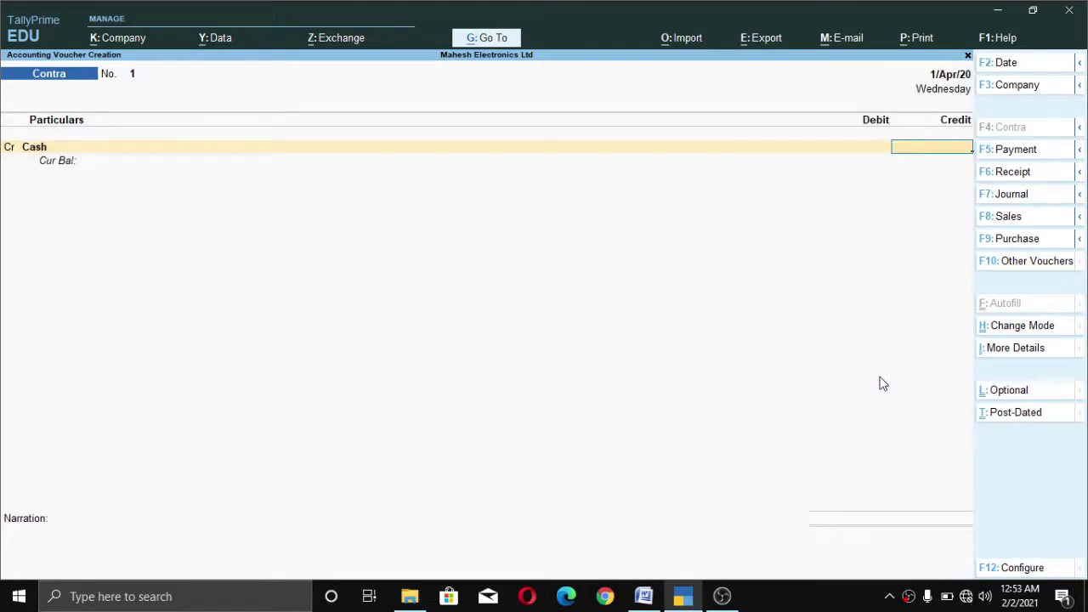
{"action": "type", "text": "100000"}
{"action": "key", "text": "Return"}
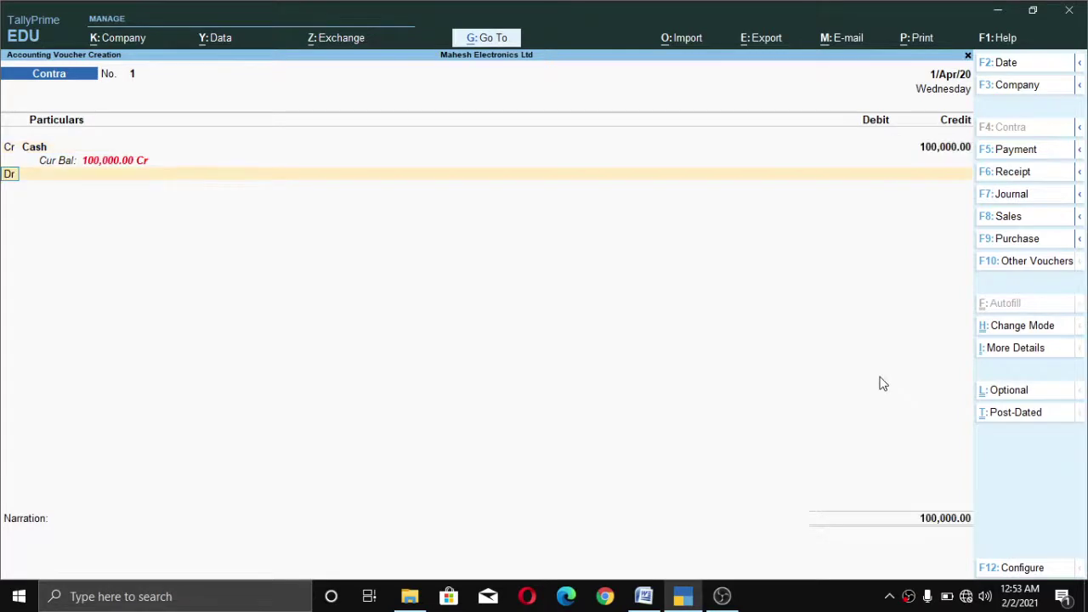
Debit SBI A/c with 100,000 and keep Cash as the bank allocation's transaction type.
{"action": "key", "text": "Return"}
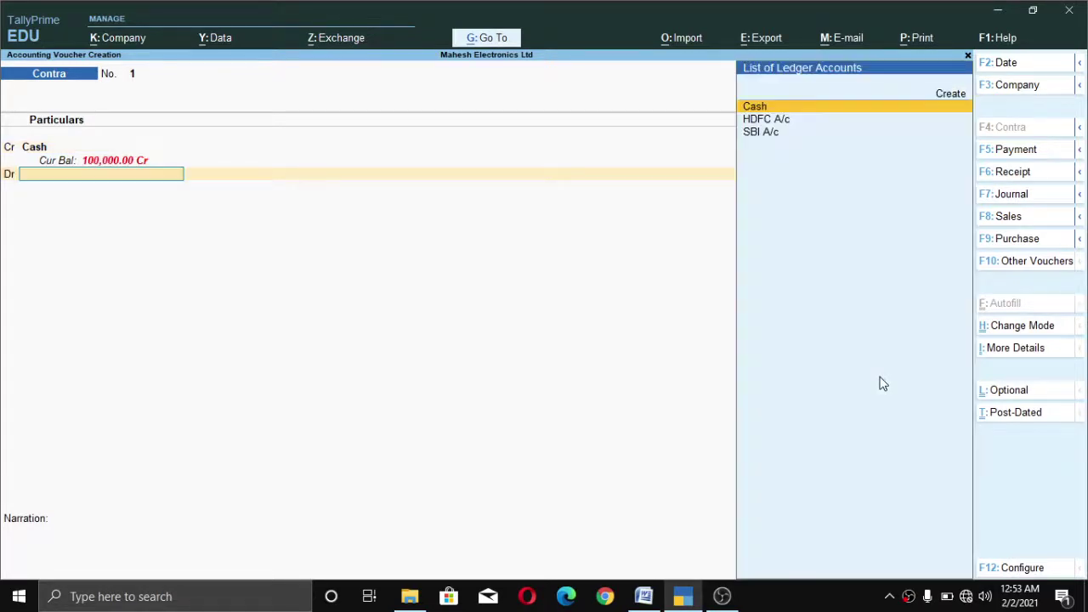
{"action": "key", "text": "Down"}
{"action": "key", "text": "Down"}
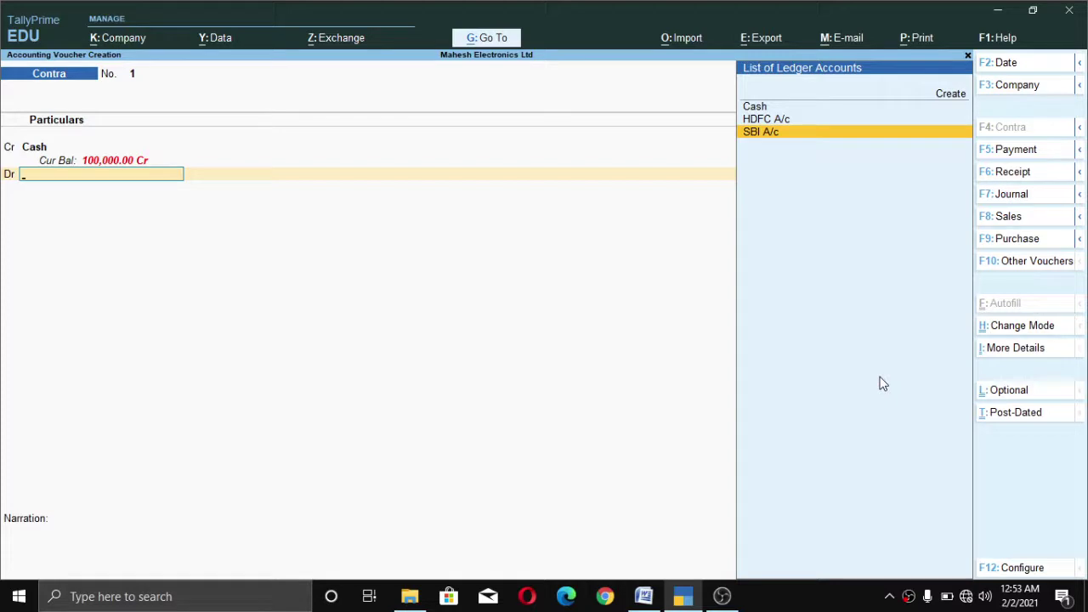
{"action": "key", "text": "Return"}
{"action": "key", "text": "Return"}
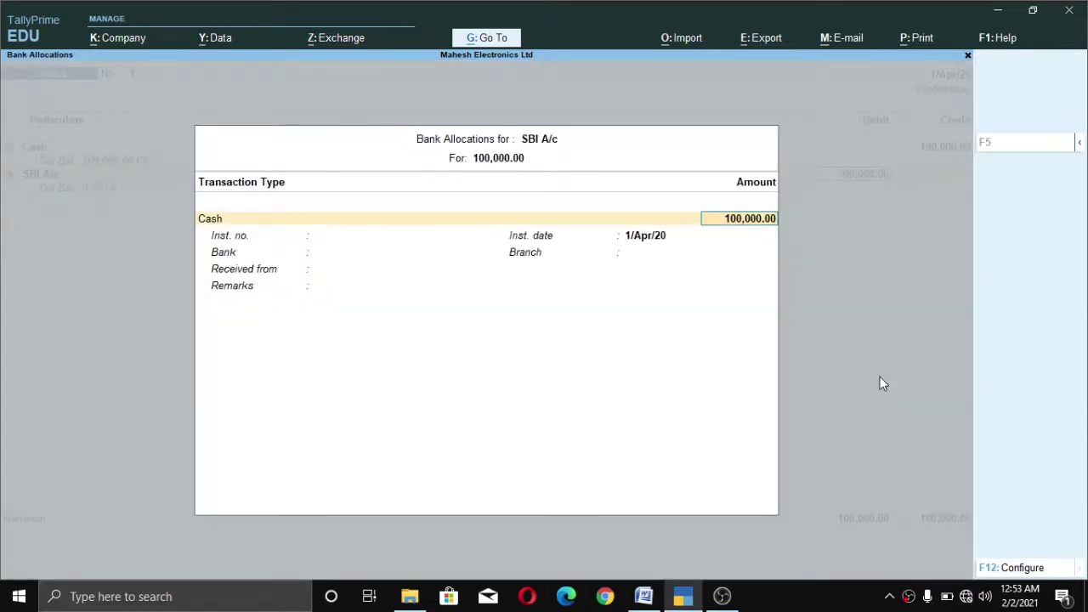
Accept the 100,000 allocation amount and enter its cash denominations as 50 notes of 2000.
{"action": "key", "text": "Return"}
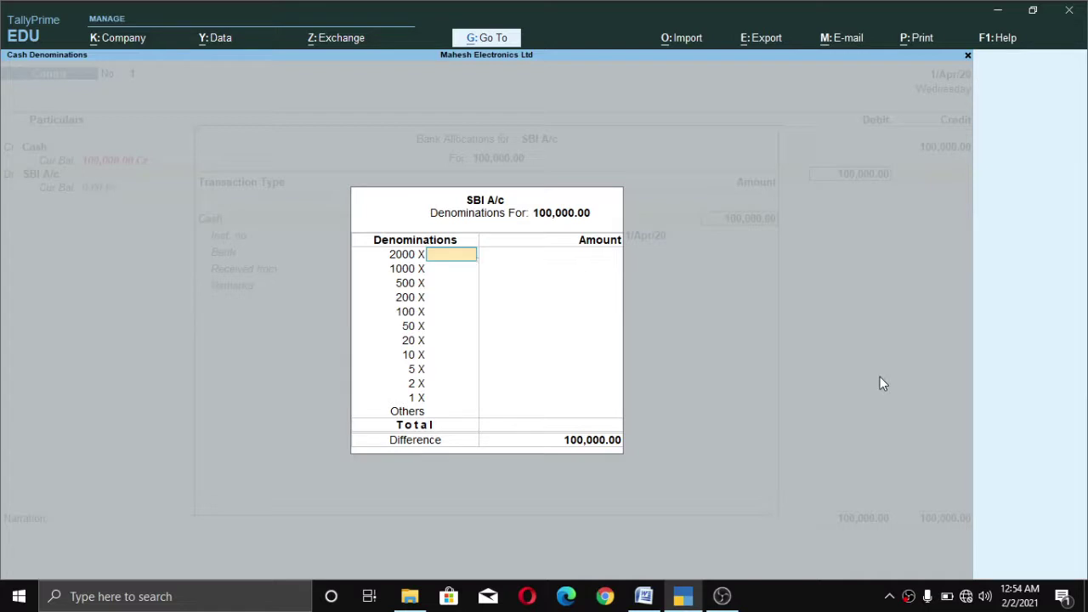
{"action": "type", "text": "50"}
{"action": "key", "text": "Return"}
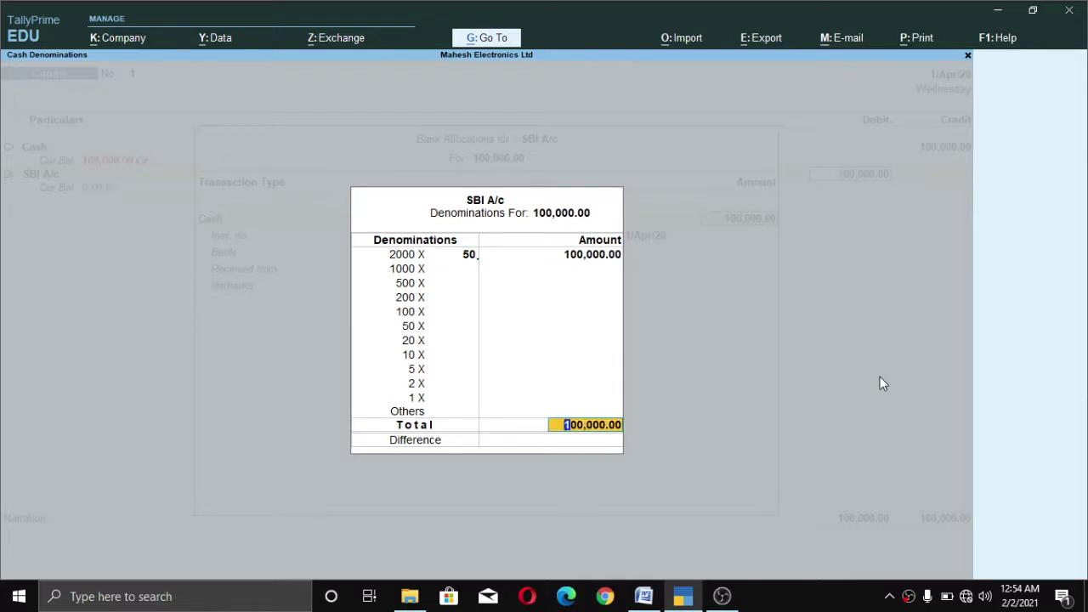
{"action": "key", "text": "Return"}
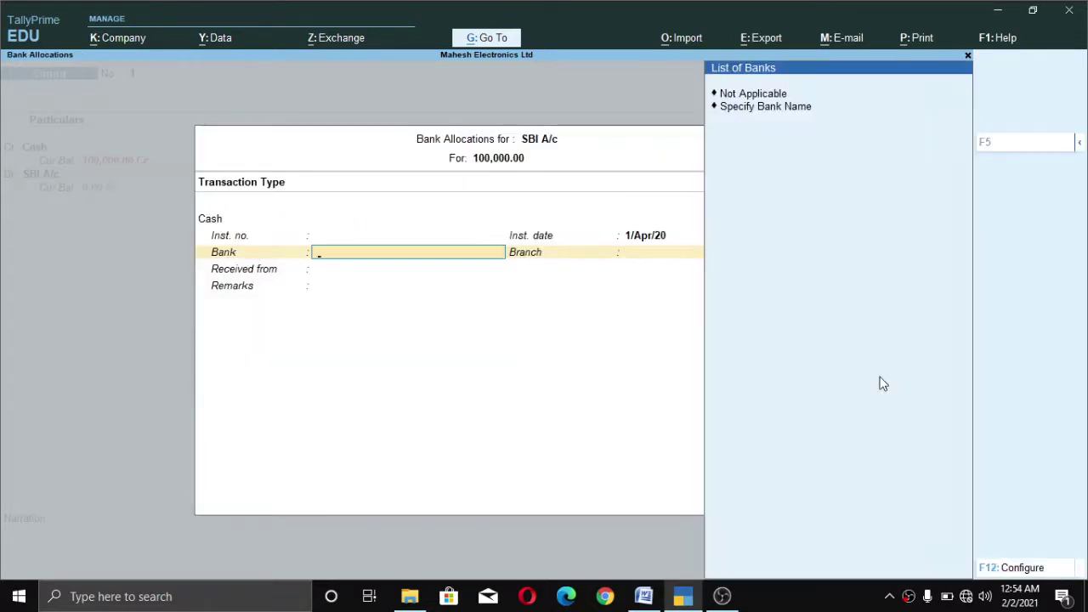
Specify the bank as Sbi and branch as Kjh, leave the remaining details and narration blank, and save the voucher.
{"action": "key", "text": "Down"}
{"action": "key", "text": "Return"}
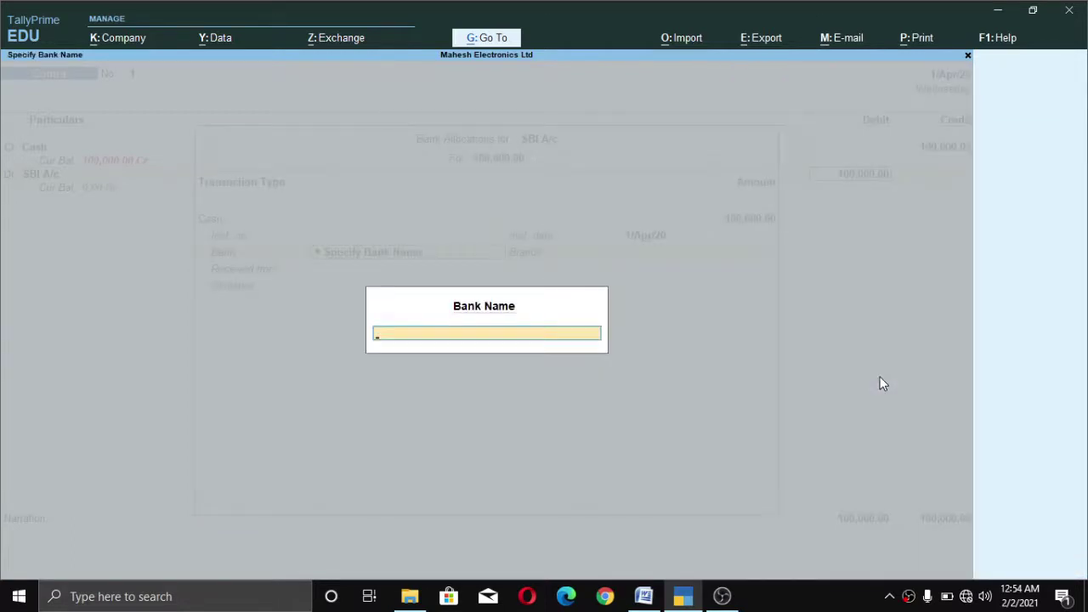
{"action": "type", "text": "Sbi"}
{"action": "key", "text": "Return"}
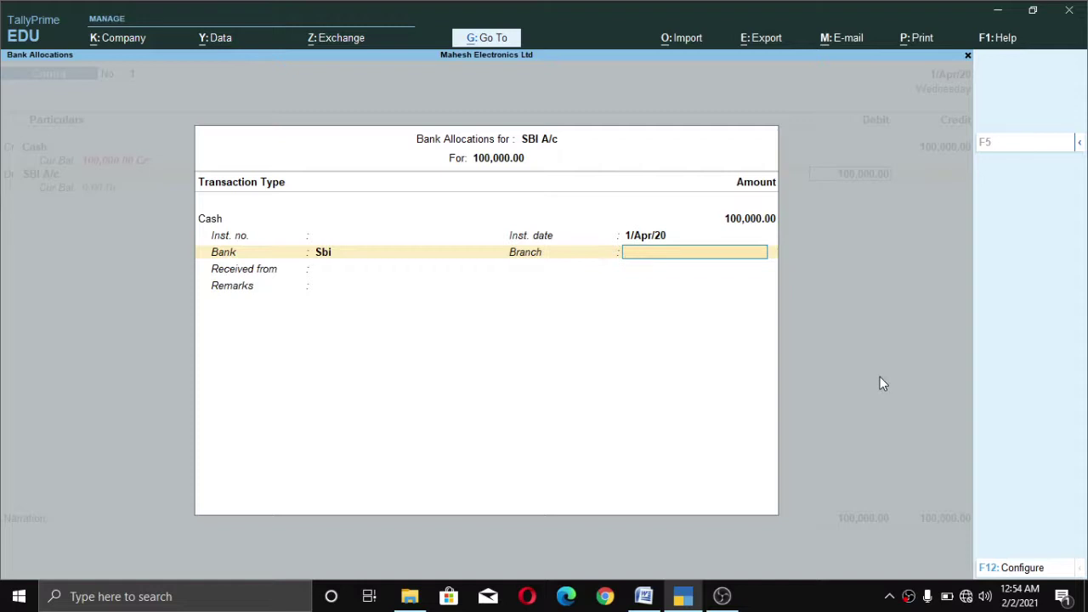
{"action": "type", "text": "Kjh"}
{"action": "key", "text": "Return"}
{"action": "key", "text": "Return"}
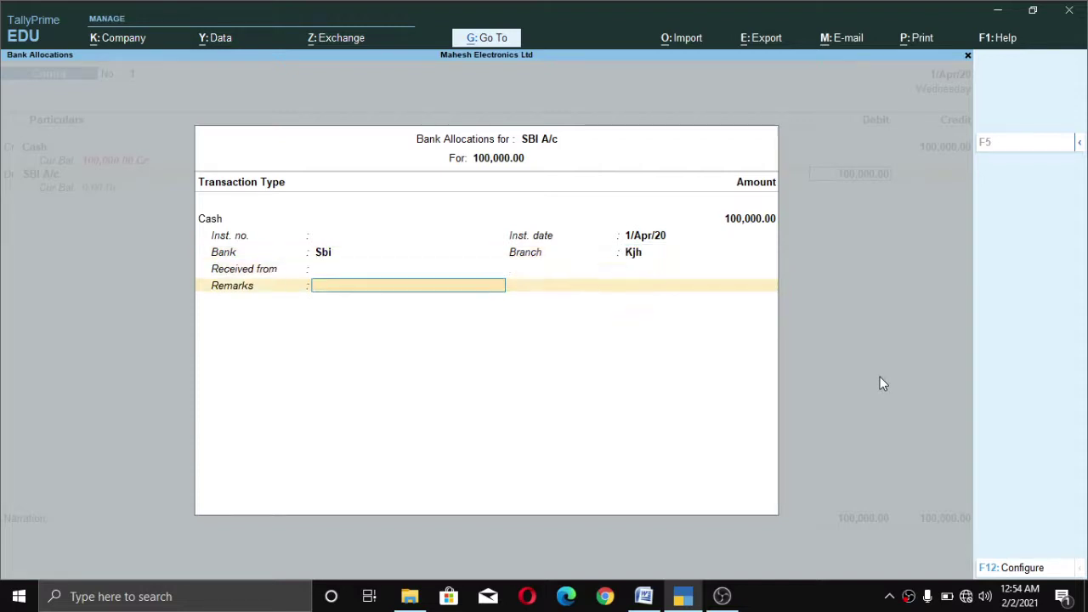
{"action": "key", "text": "Return"}
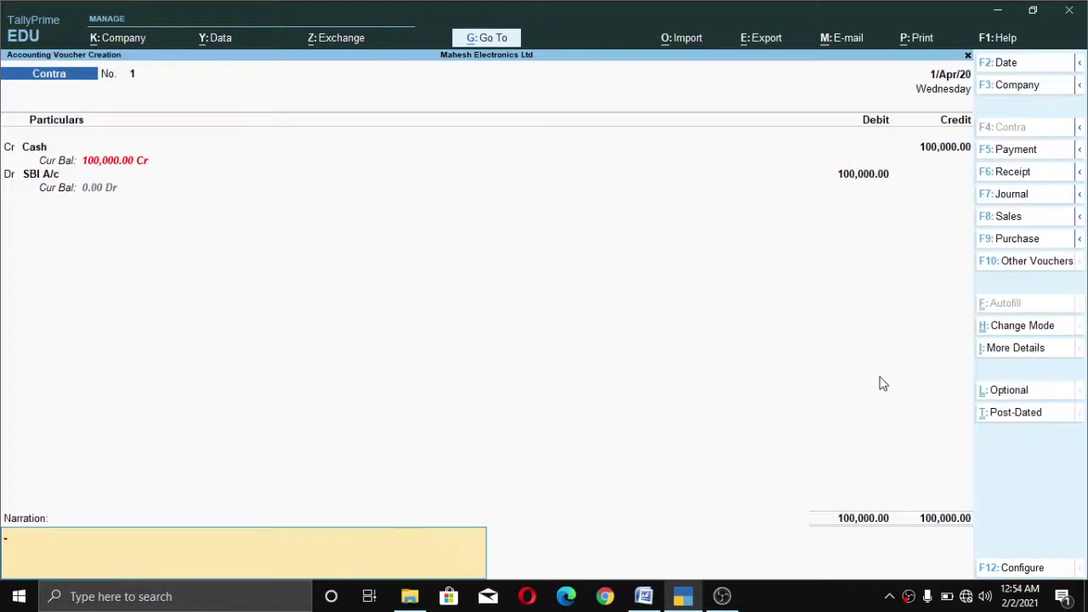
{"action": "key", "text": "Return"}
Switch to the Word document and review the golden rules for real and personal accounts.
{"action": "key", "text": "alt+Tab"}
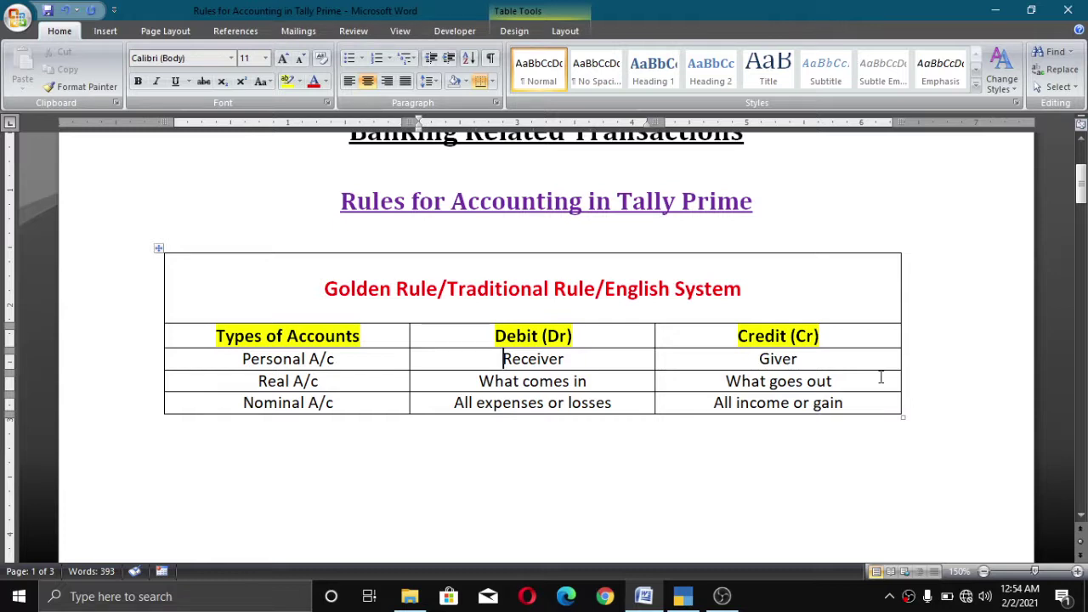
{"action": "left_click_drag", "start_coordinate": [586, 381], "coordinate": [522, 382]}
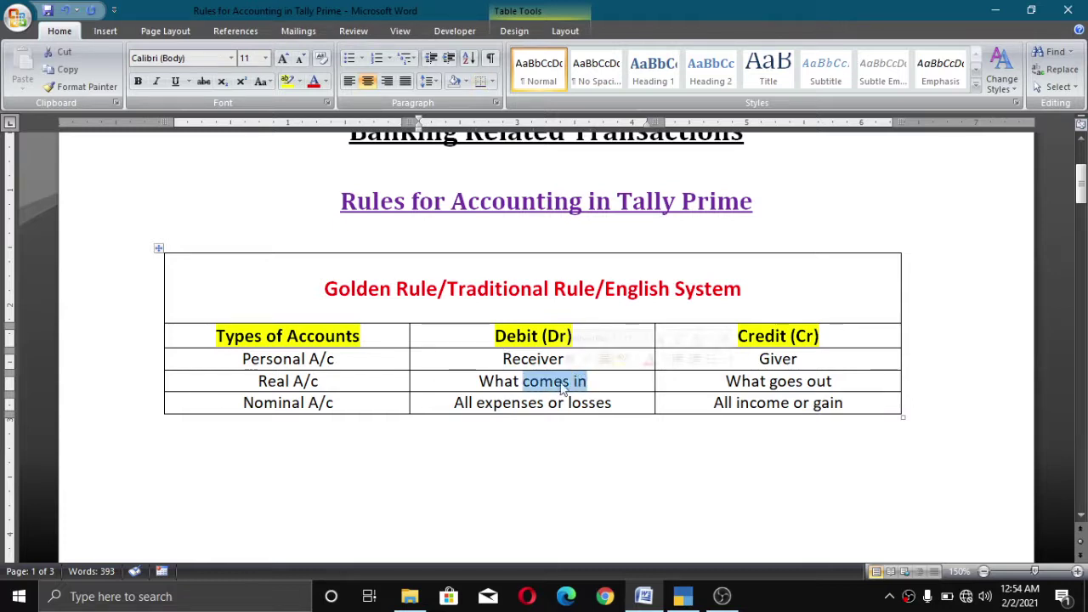
{"action": "left_click", "coordinate": [513, 382]}
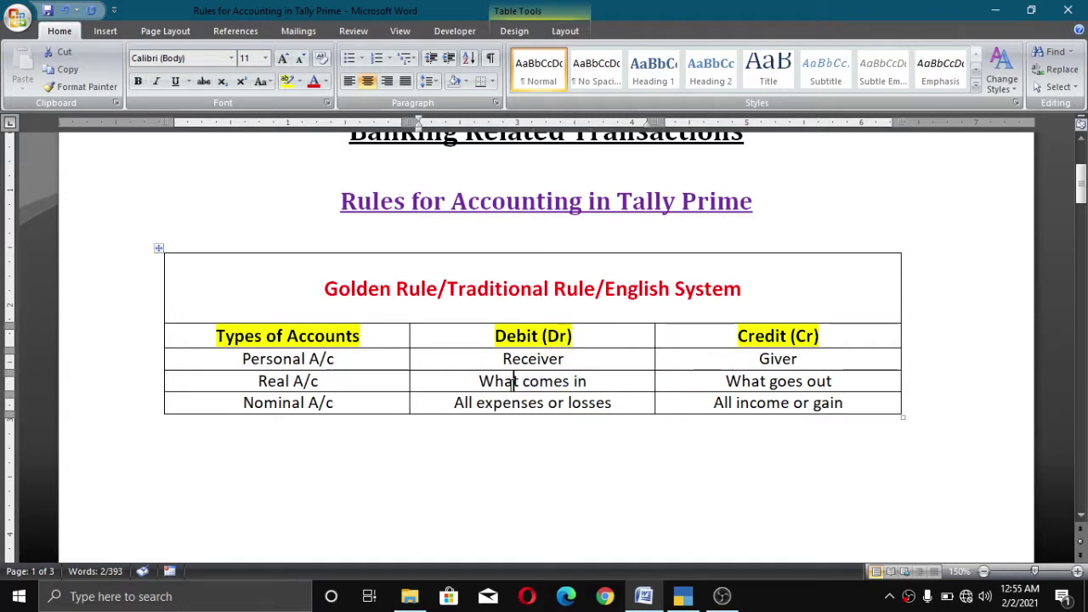
{"action": "left_click_drag", "start_coordinate": [749, 358], "coordinate": [779, 359]}
{"action": "left_click", "coordinate": [756, 360]}
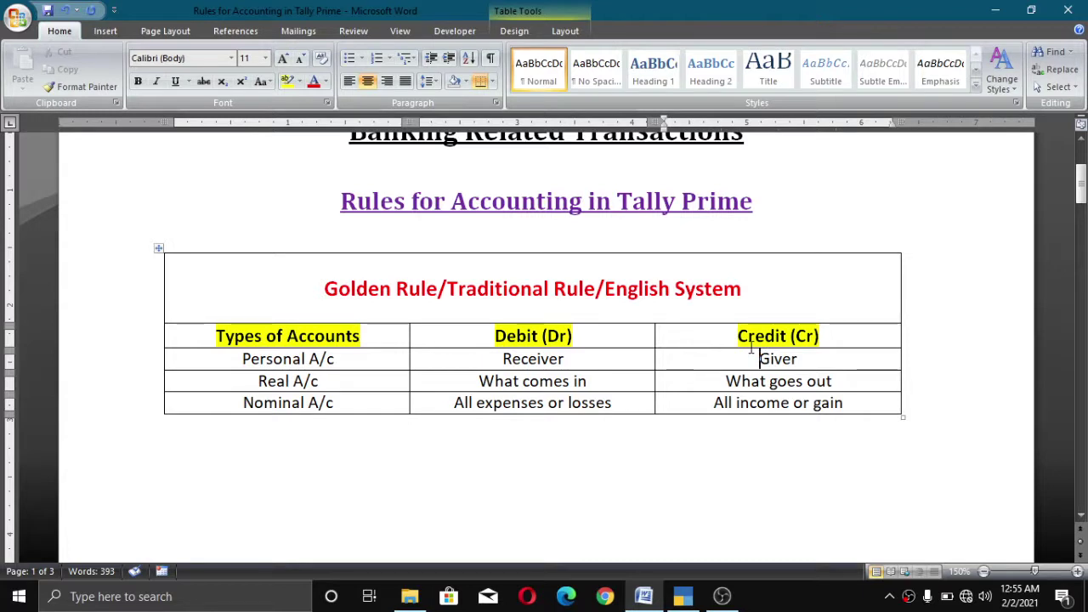
Switch back to TallyPrime and credit SBI A/c with 50,000 in a new contra voucher dated 1/Apr/20.
{"action": "key", "text": "alt+Tab"}
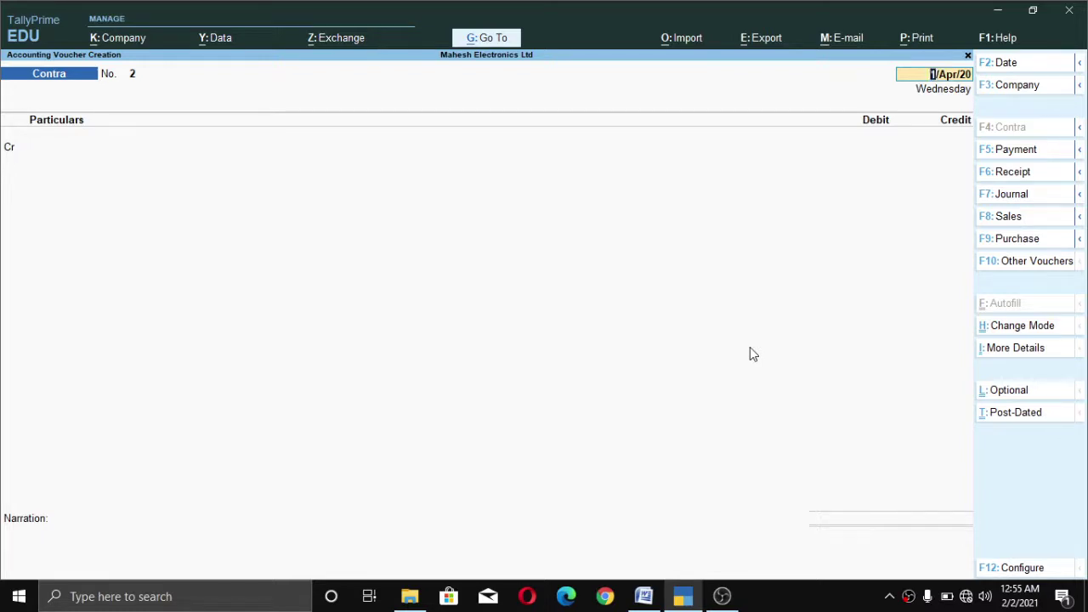
{"action": "key", "text": "Return"}
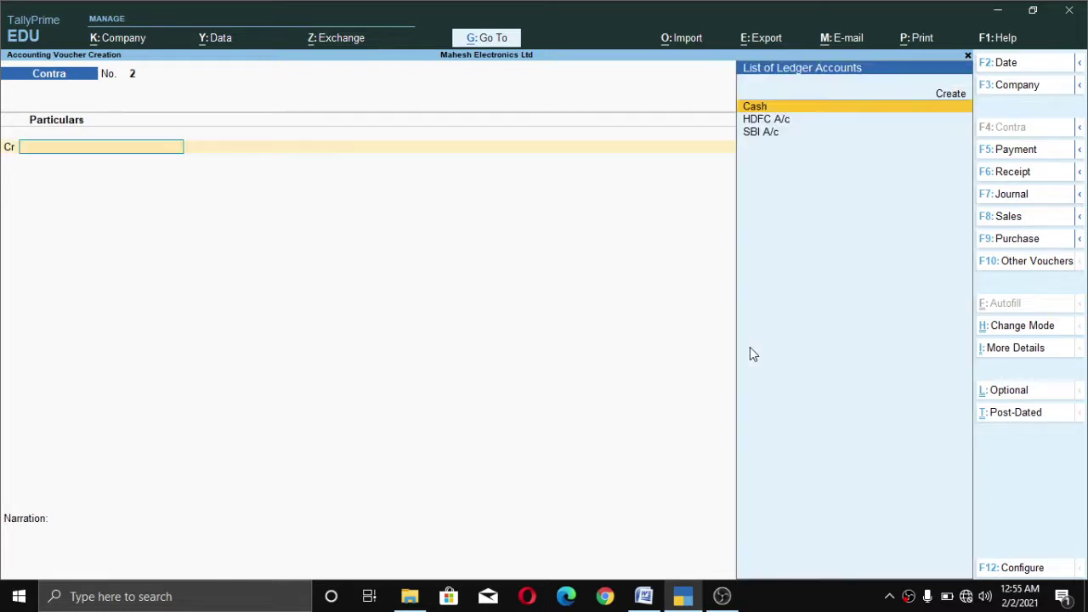
{"action": "key", "text": "ctrl"}
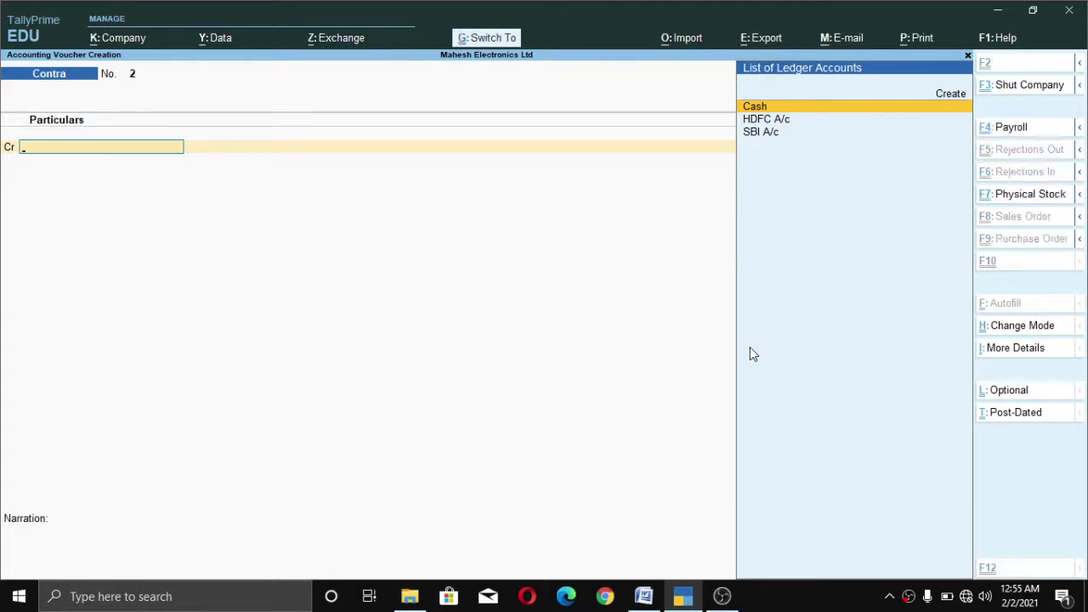
{"action": "key", "text": "Down"}
{"action": "key", "text": "Down"}
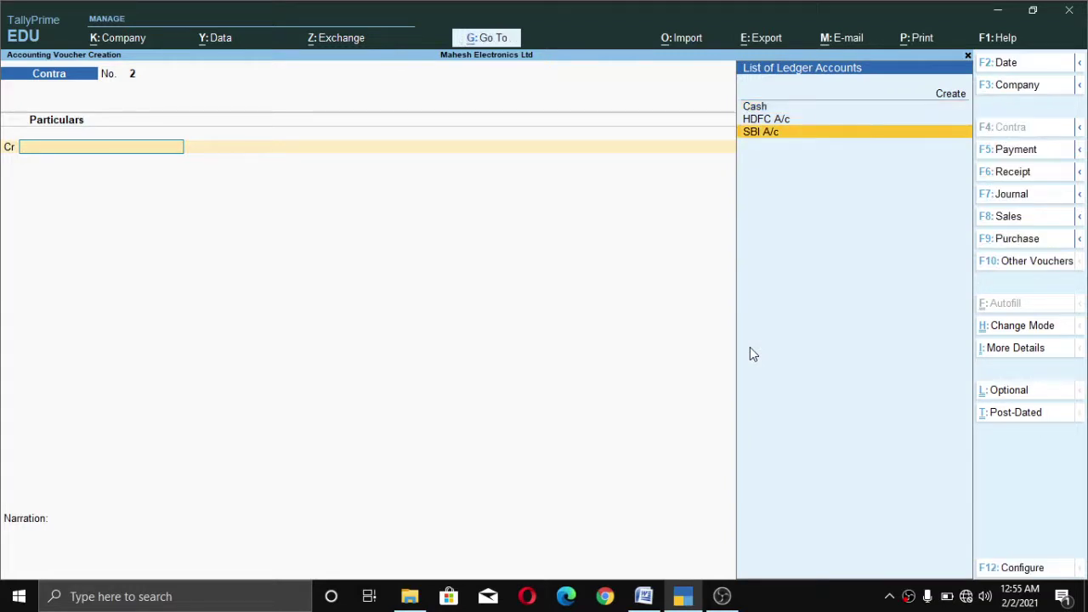
{"action": "key", "text": "Return"}
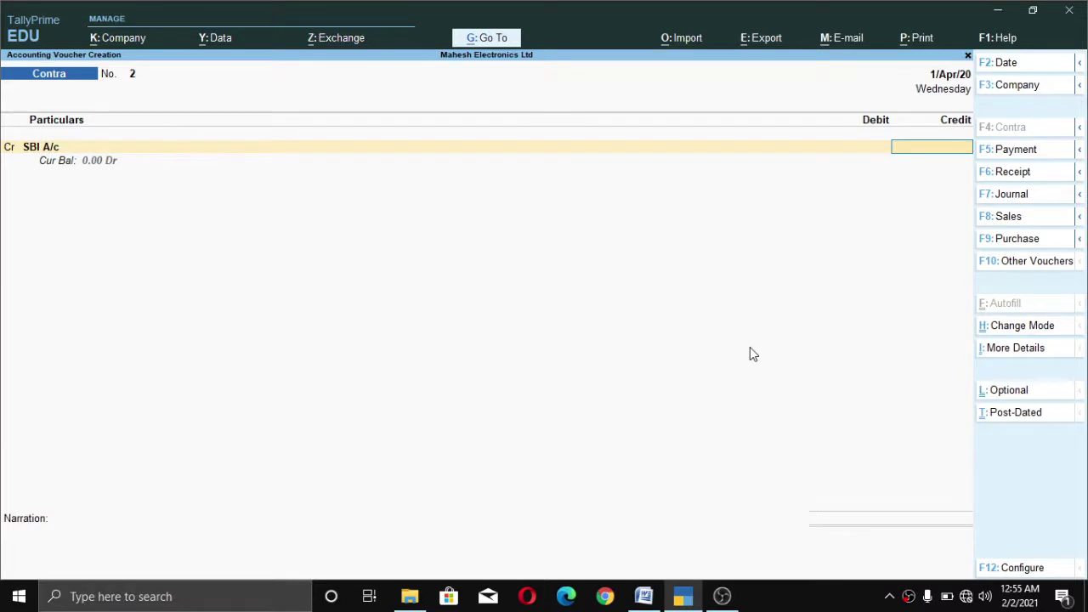
{"action": "type", "text": "50000"}
{"action": "key", "text": "Return"}
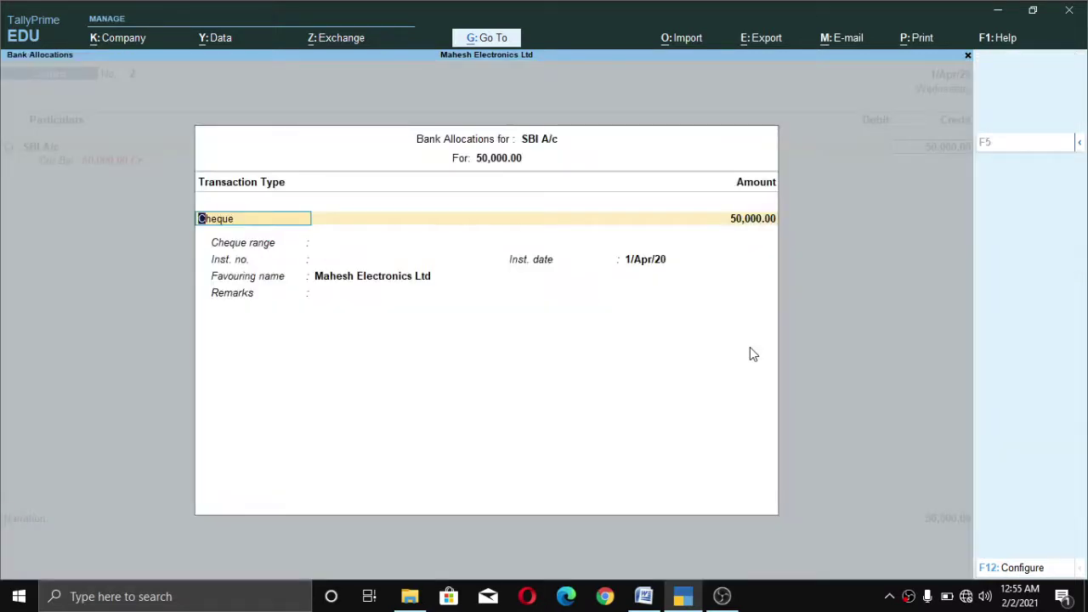
Allocate the SBI amount as a cheque with range Not Applicable and instrument number 555222, keeping the favouring name and leaving remarks blank.
{"action": "key", "text": "Return"}
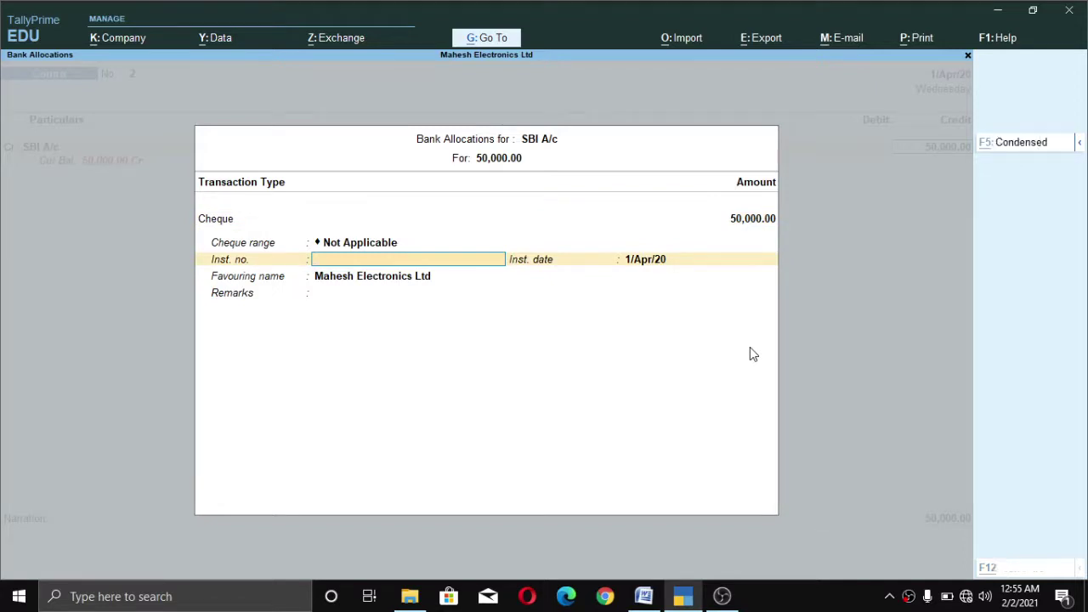
{"action": "type", "text": "5"}
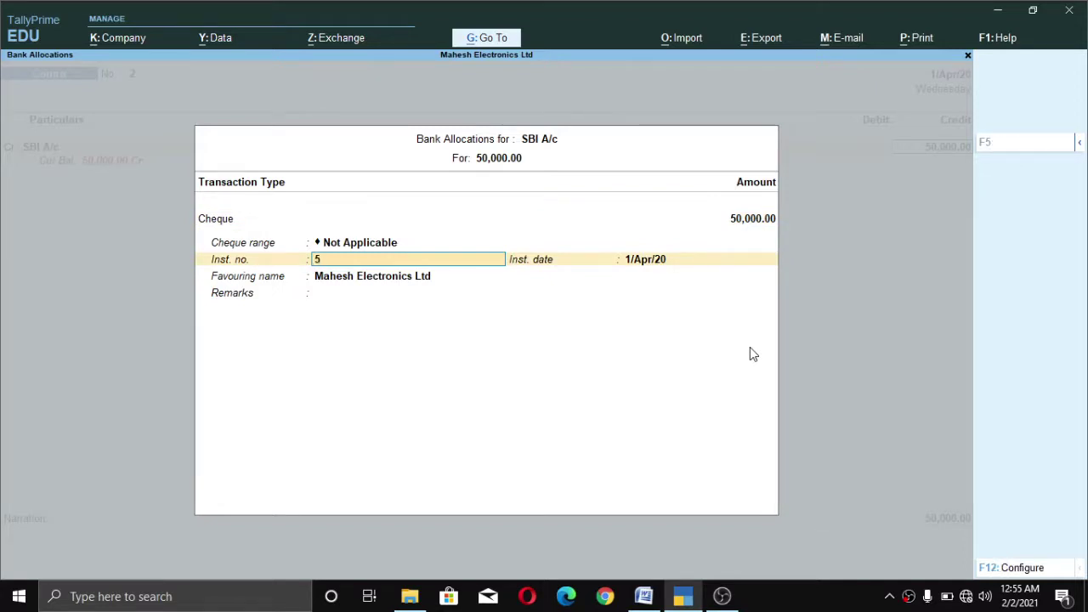
{"action": "type", "text": "55222"}
{"action": "key", "text": "Return"}
{"action": "key", "text": "Return"}
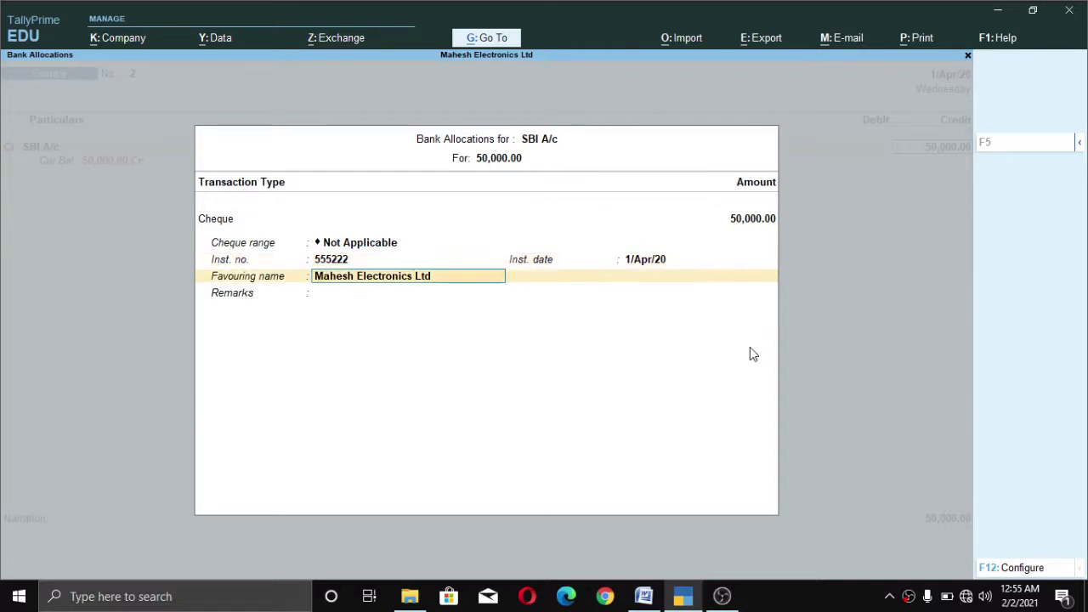
{"action": "key", "text": "Return"}
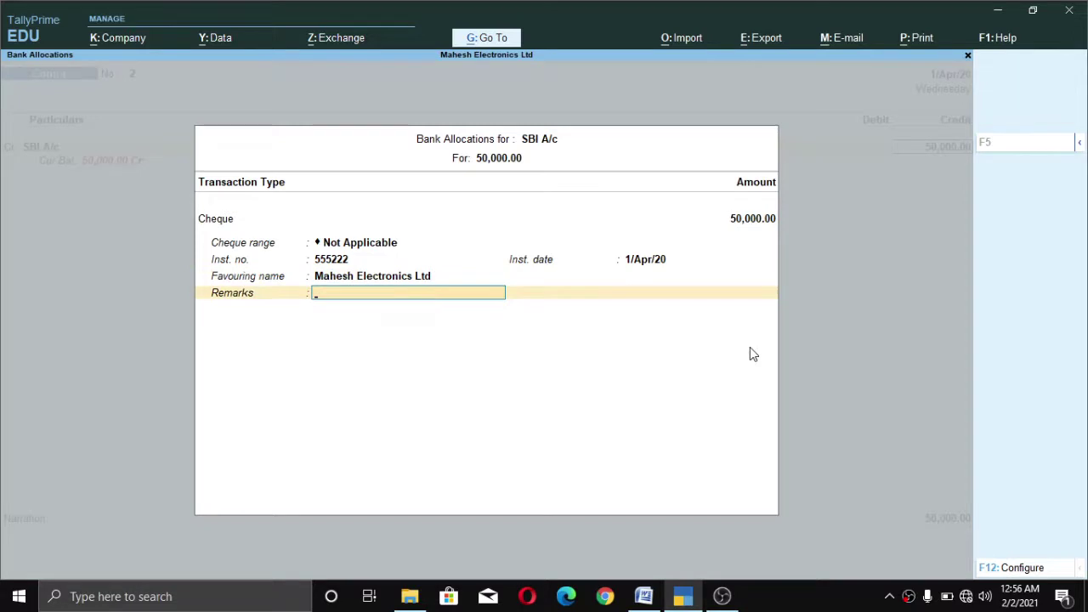
{"action": "key", "text": "Return"}
Debit Cash with 50,000, leave the narration blank, and save the contra voucher.
{"action": "key", "text": "Return"}
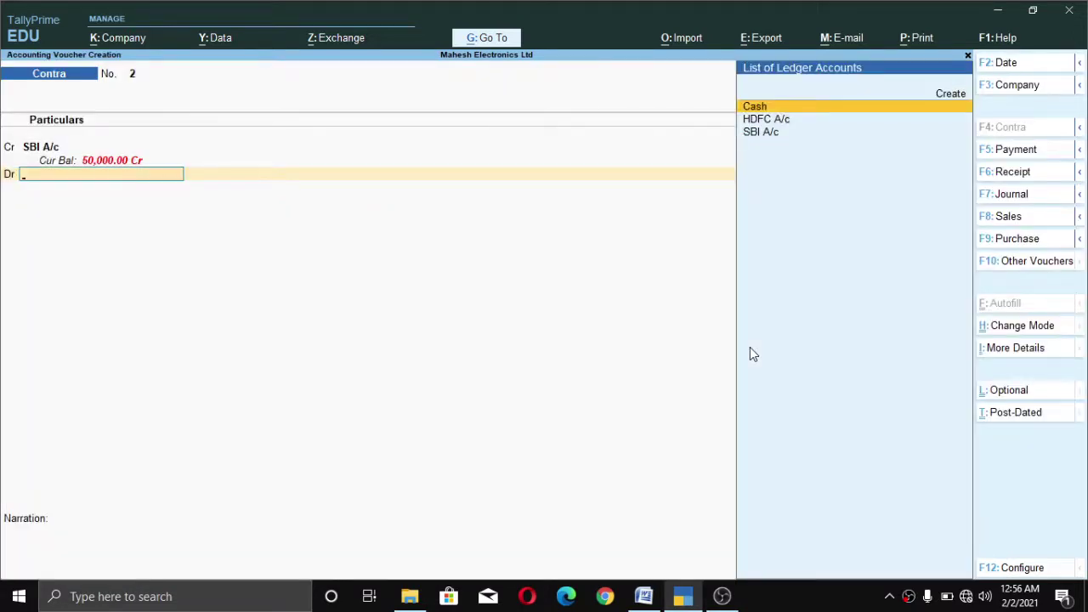
{"action": "key", "text": "Return"}
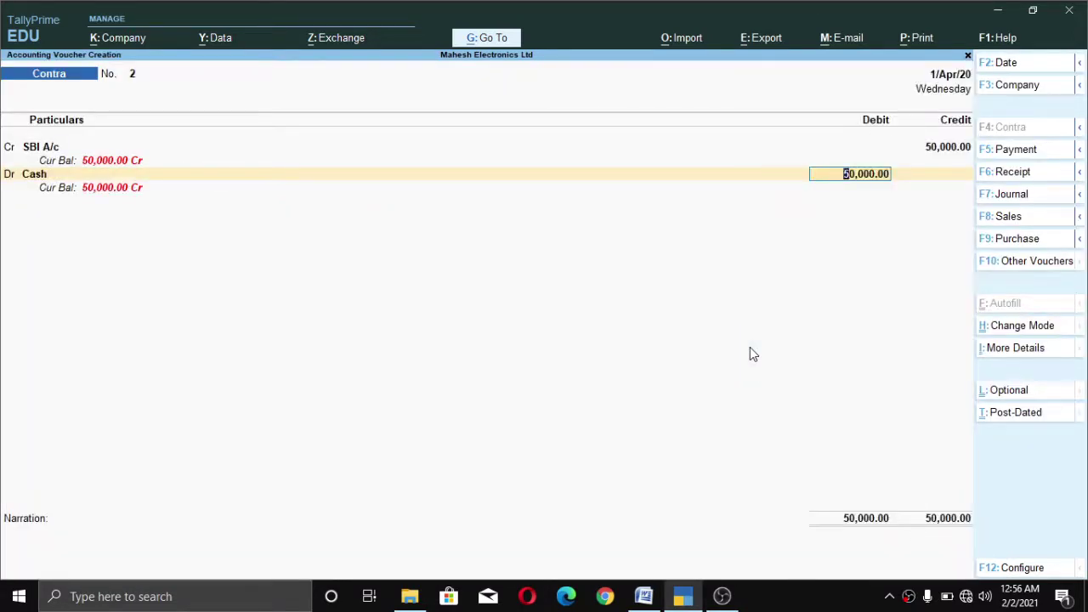
{"action": "key", "text": "Return"}
{"action": "key", "text": "Return"}
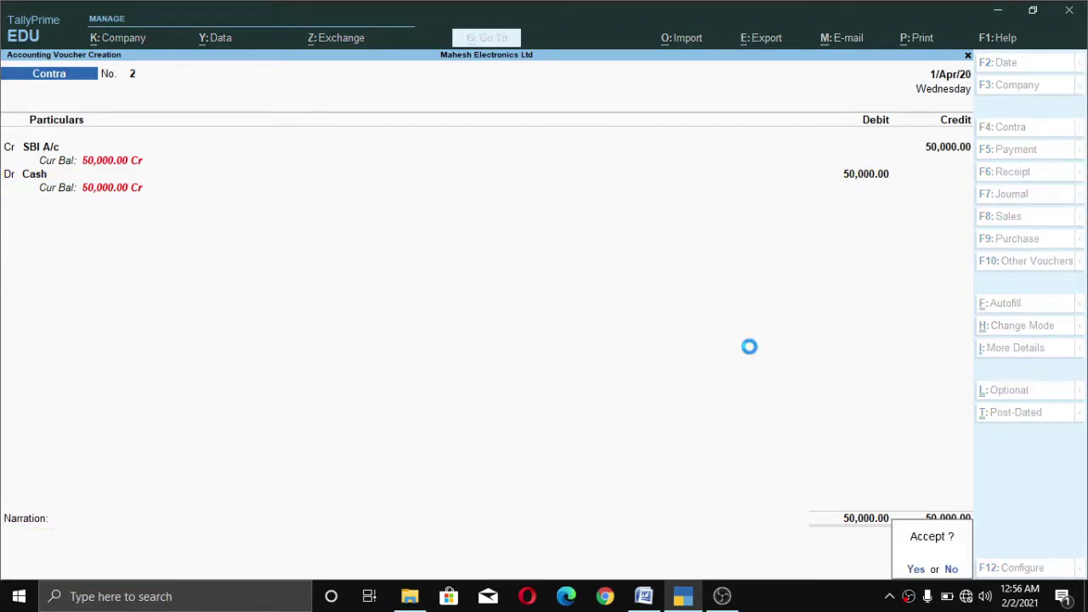
{"action": "key", "text": "Return"}
Check the accounting rules in Word, return to TallyPrime, and change the voucher type to Payment.
{"action": "key", "text": "alt+Tab"}
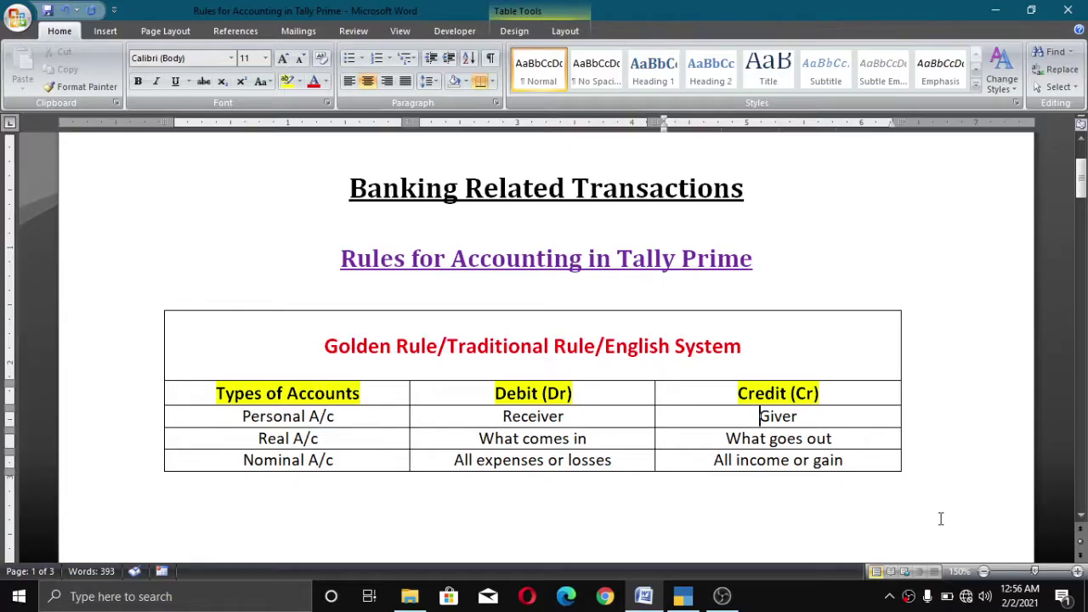
{"action": "key", "text": "alt+Tab"}
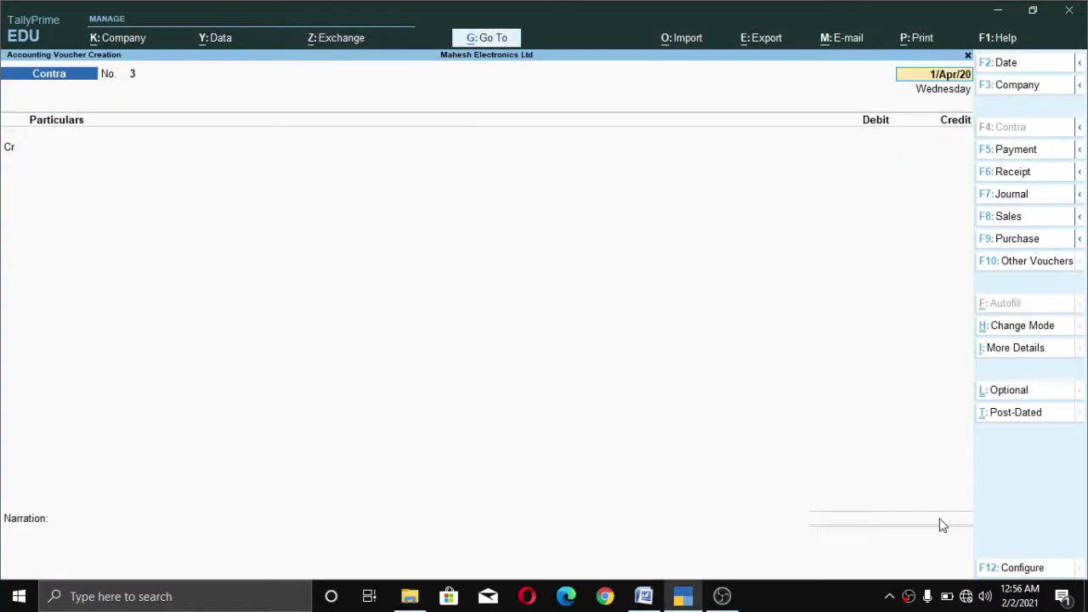
{"action": "key", "text": "F5"}
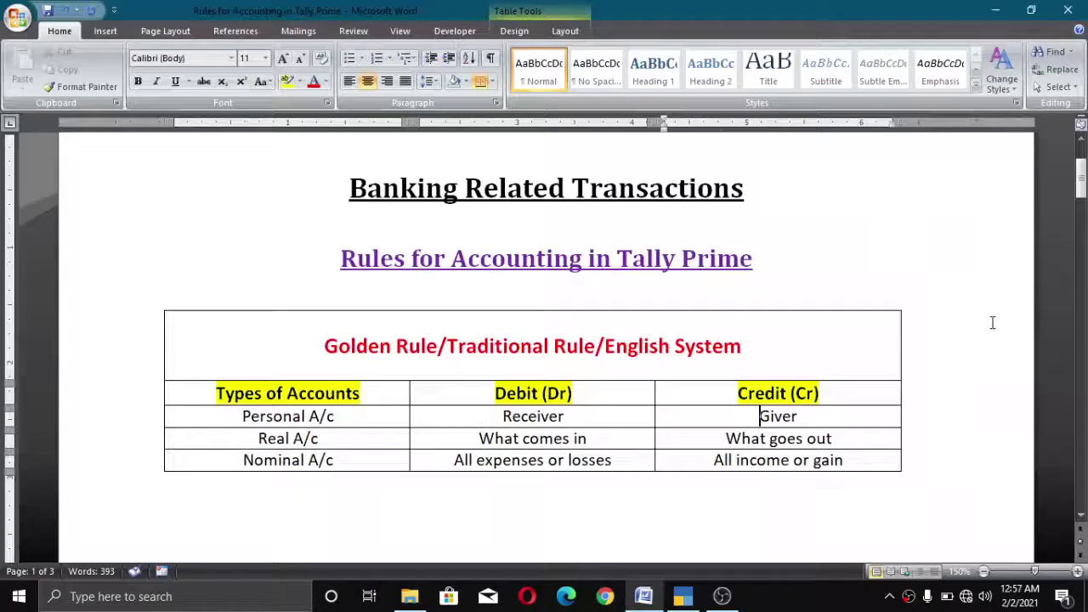
Check the debit and credit rules for personal and real accounts in the Word document's Golden Rule table.
{"action": "key", "text": "alt+Tab"}
{"action": "left_click_drag", "start_coordinate": [741, 442], "coordinate": [792, 447]}
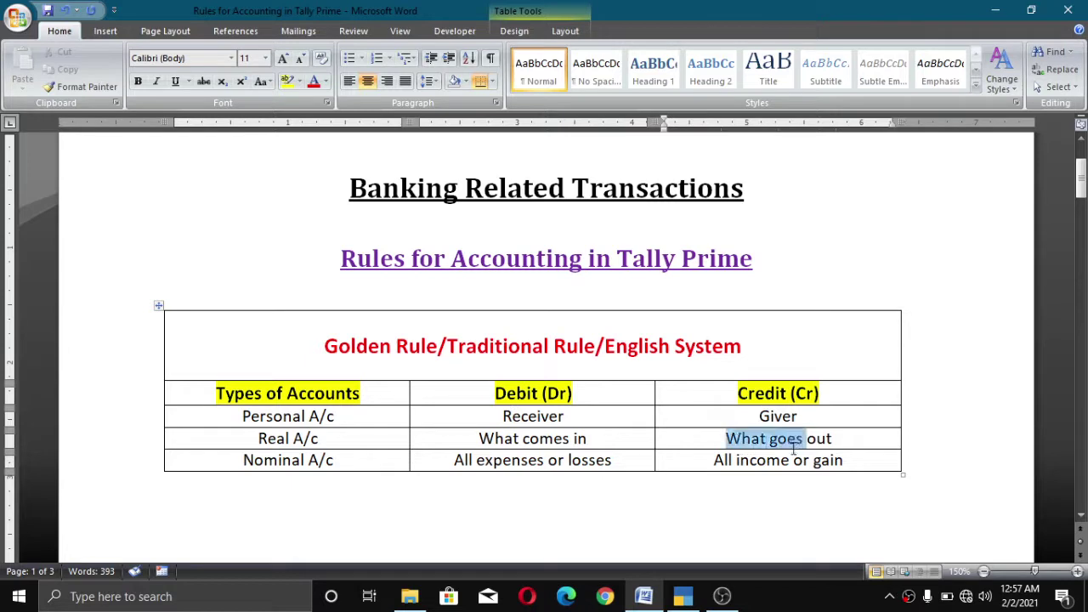
{"action": "left_click", "coordinate": [754, 393]}
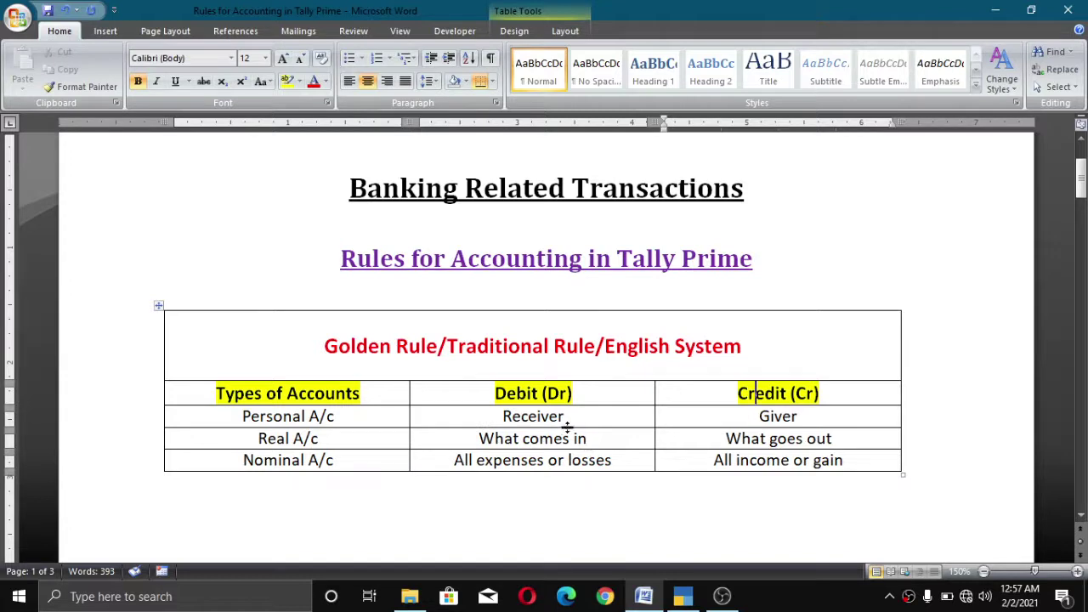
{"action": "left_click_drag", "start_coordinate": [565, 416], "coordinate": [500, 418]}
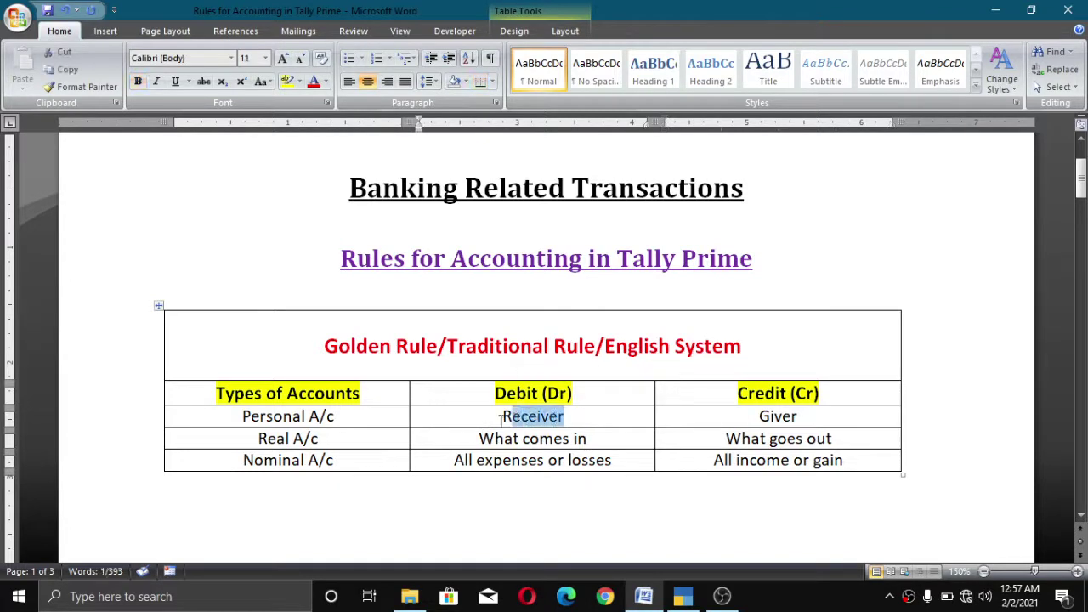
{"action": "left_click", "coordinate": [500, 418]}
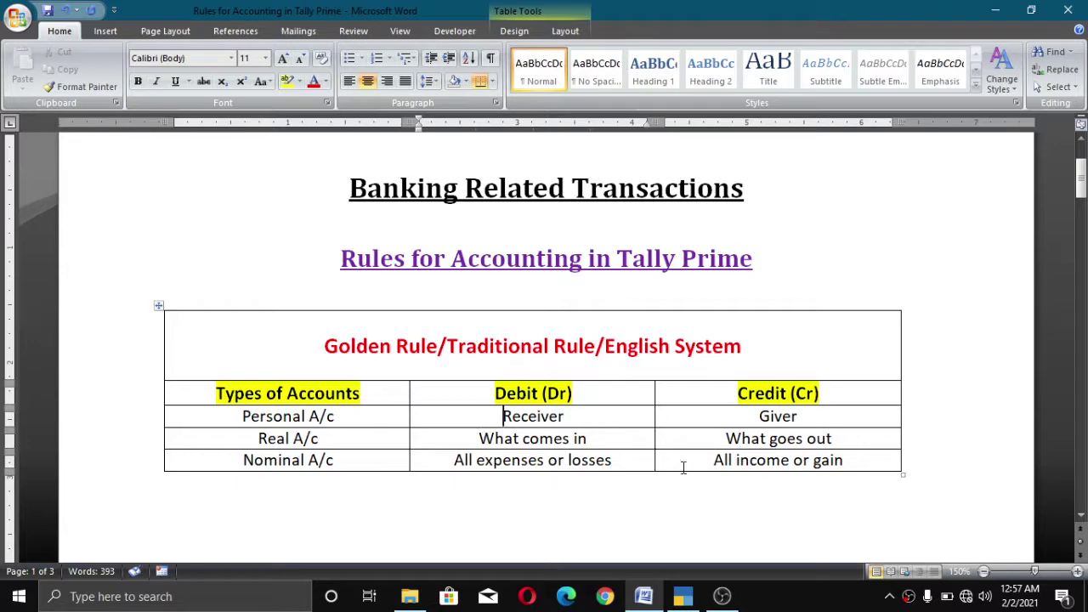
Switch to TallyPrime and debit the supplier's ledger in the payment voucher, keeping the date 1/Apr/20 and the supplier reference fields blank.
{"action": "key", "text": "alt+Tab"}
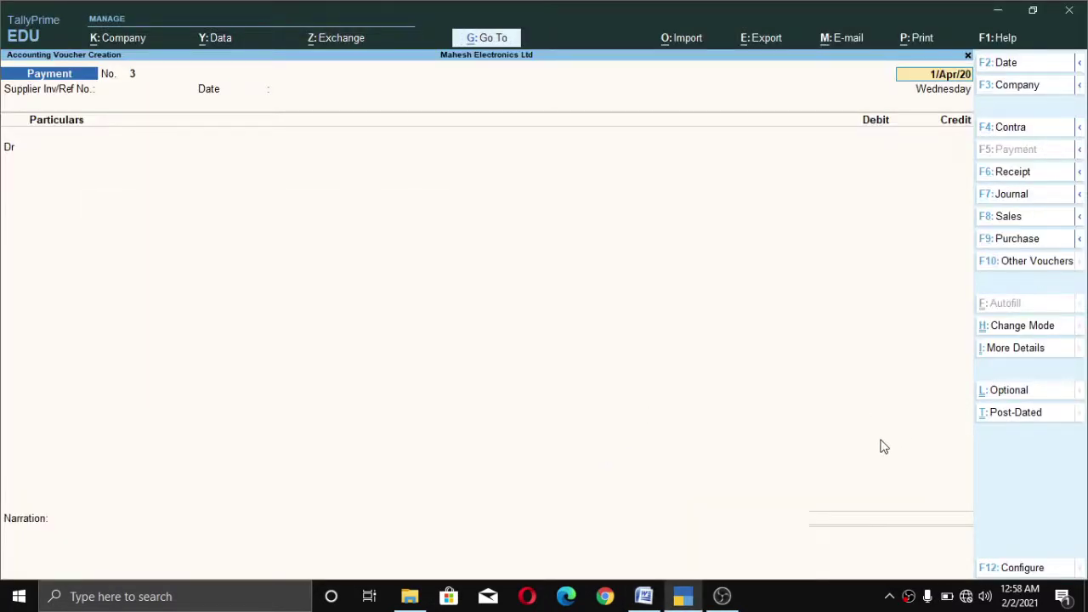
{"action": "key", "text": "Return"}
{"action": "key", "text": "Return"}
{"action": "key", "text": "Return"}
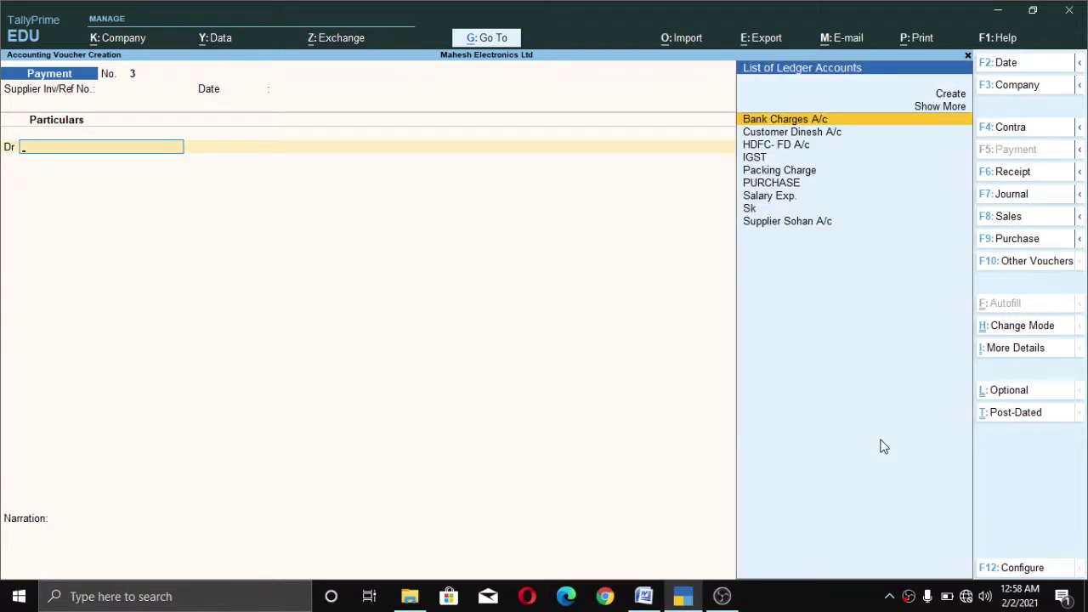
{"action": "key", "text": "Down"}
{"action": "key", "text": "Down"}
{"action": "key", "text": "Down"}
{"action": "key", "text": "Down"}
{"action": "key", "text": "Down"}
{"action": "key", "text": "Down"}
{"action": "key", "text": "Down"}
{"action": "key", "text": "Down"}
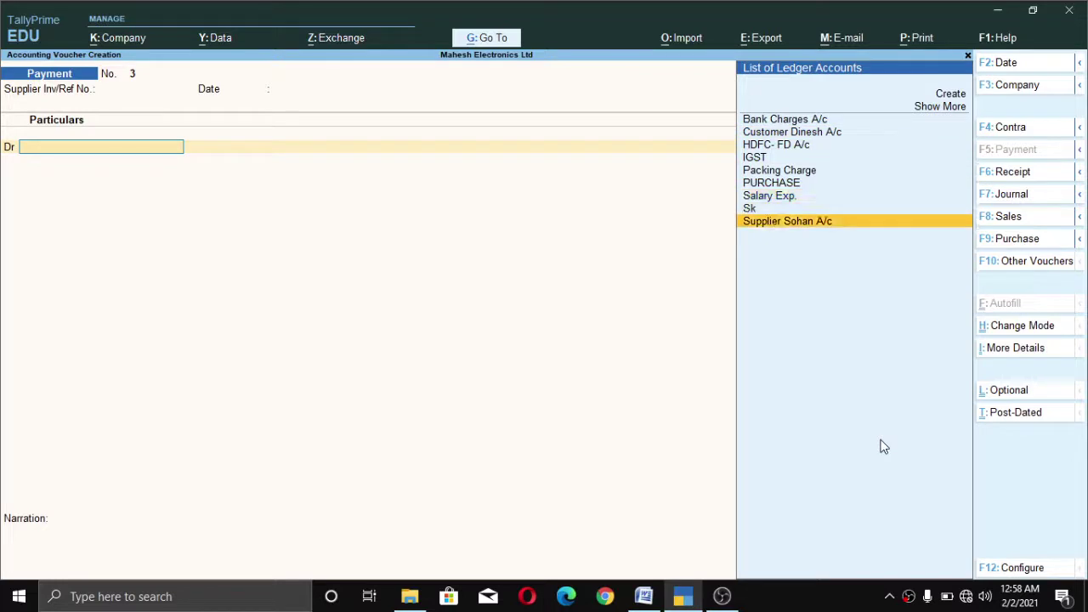
{"action": "key", "text": "Return"}
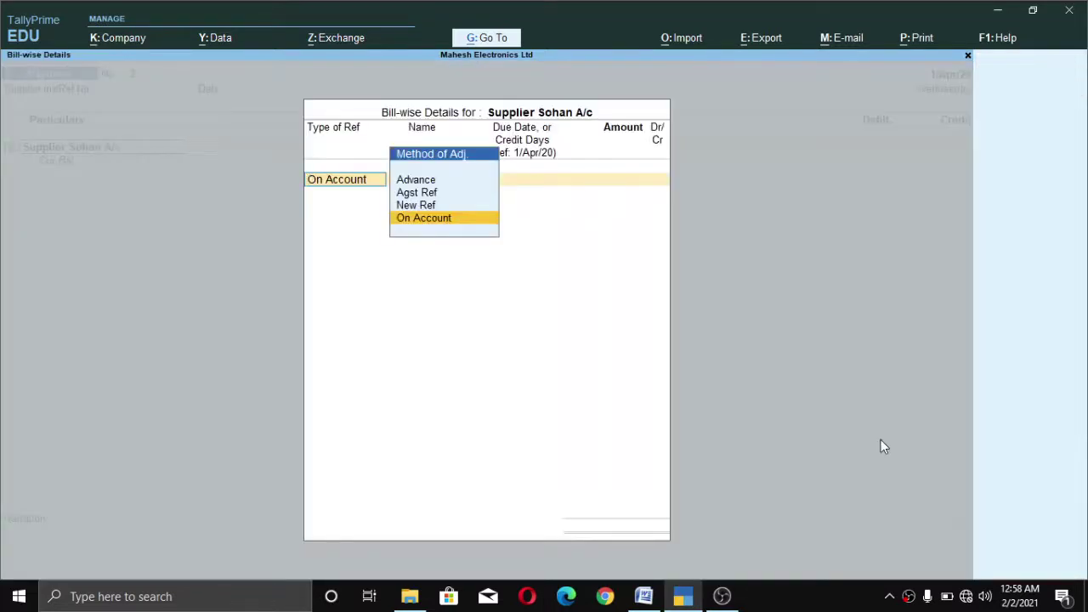
Allocate 20,000 Dr to the supplier as a New Ref with the default reference name and no due date, ending the bill-wise list.
{"action": "key", "text": "Up"}
{"action": "key", "text": "Up"}
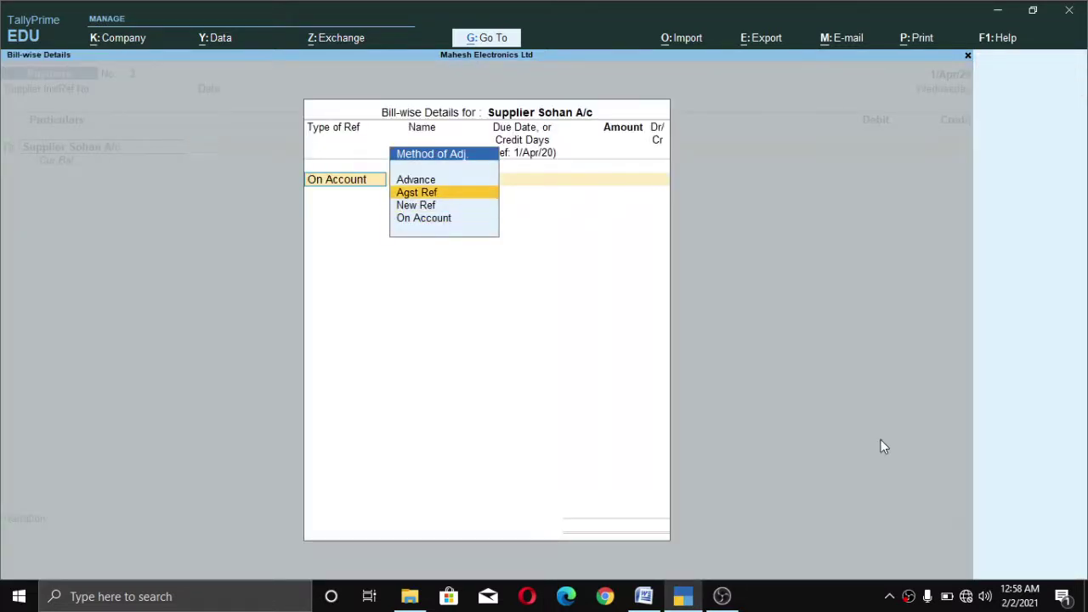
{"action": "key", "text": "Down"}
{"action": "key", "text": "Up"}
{"action": "key", "text": "Down"}
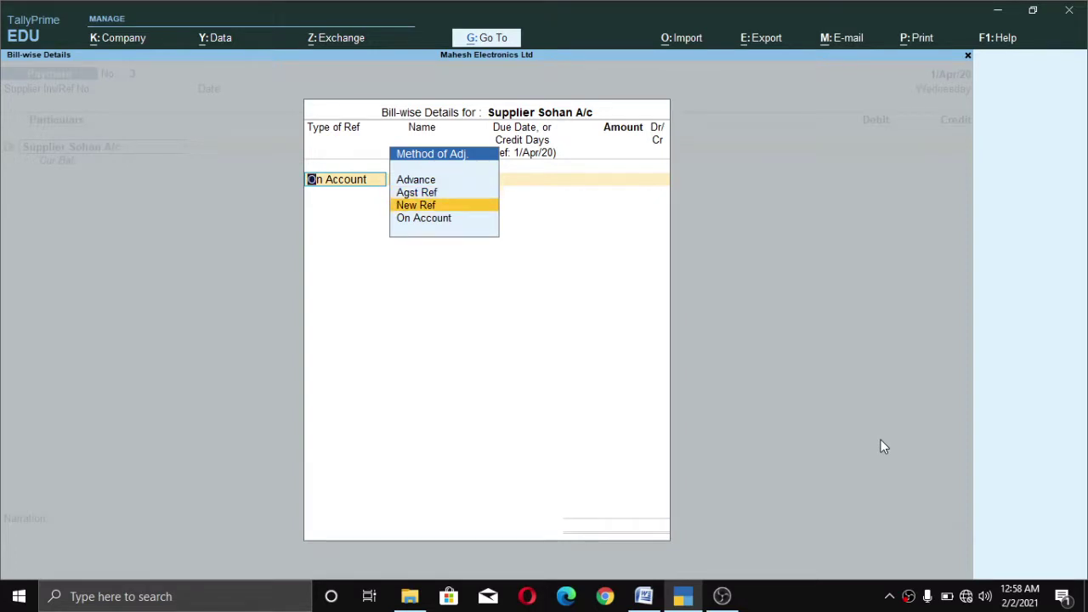
{"action": "key", "text": "Return"}
{"action": "key", "text": "Return"}
{"action": "key", "text": "Return"}
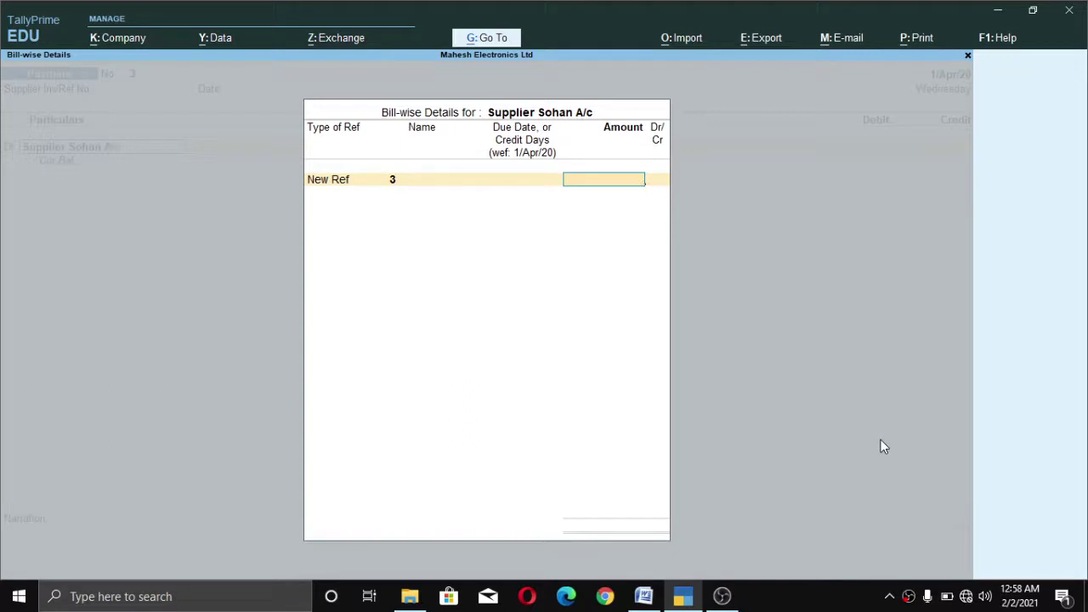
{"action": "type", "text": "20000"}
{"action": "key", "text": "Return"}
{"action": "key", "text": "Return"}
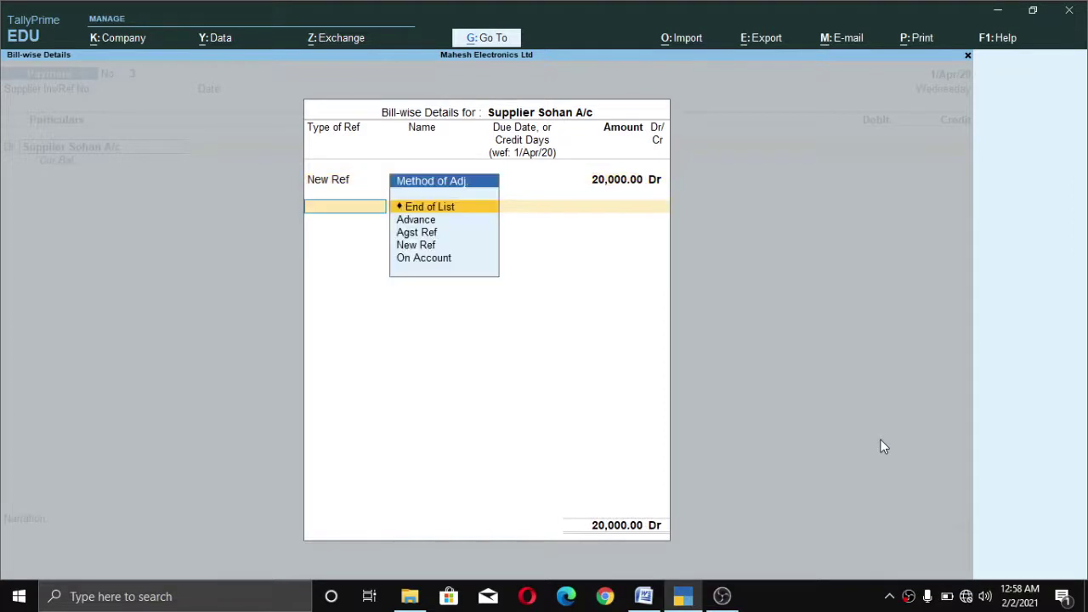
{"action": "key", "text": "Return"}
{"action": "key", "text": "Return"}
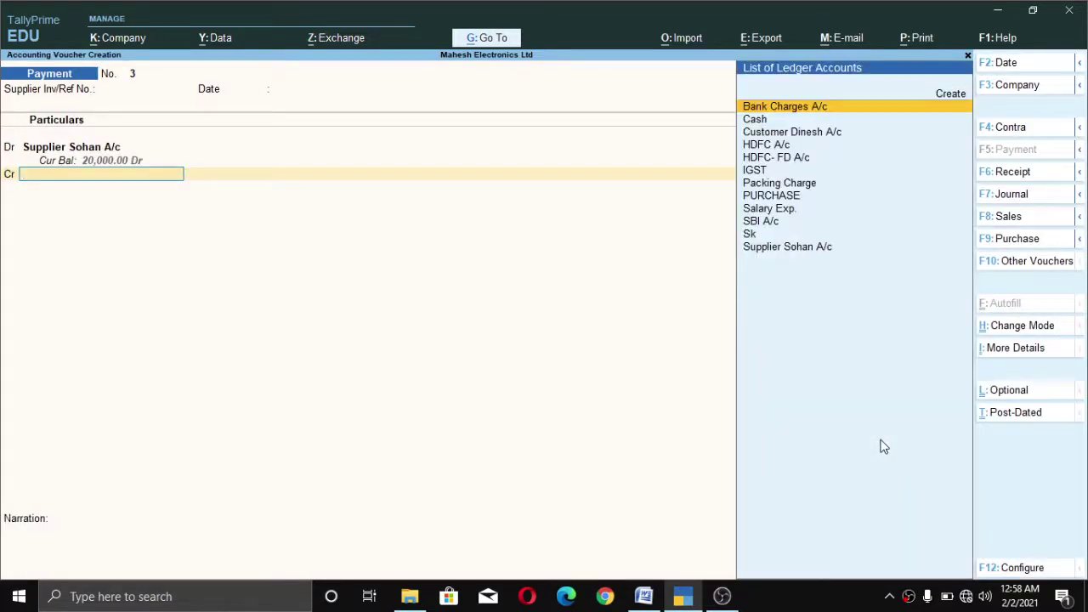
Credit SBI A/c with 20,000 and allocate it as a cheque with range Not Applicable and instrument number 556552.
{"action": "type", "text": "Sb"}
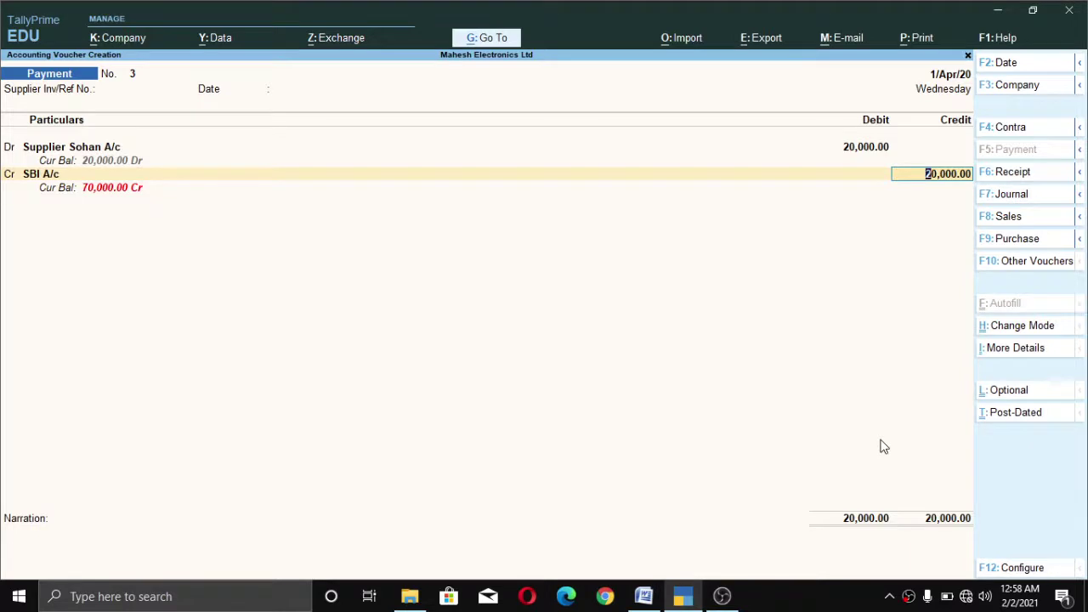
{"action": "key", "text": "Return"}
{"action": "key", "text": "Return"}
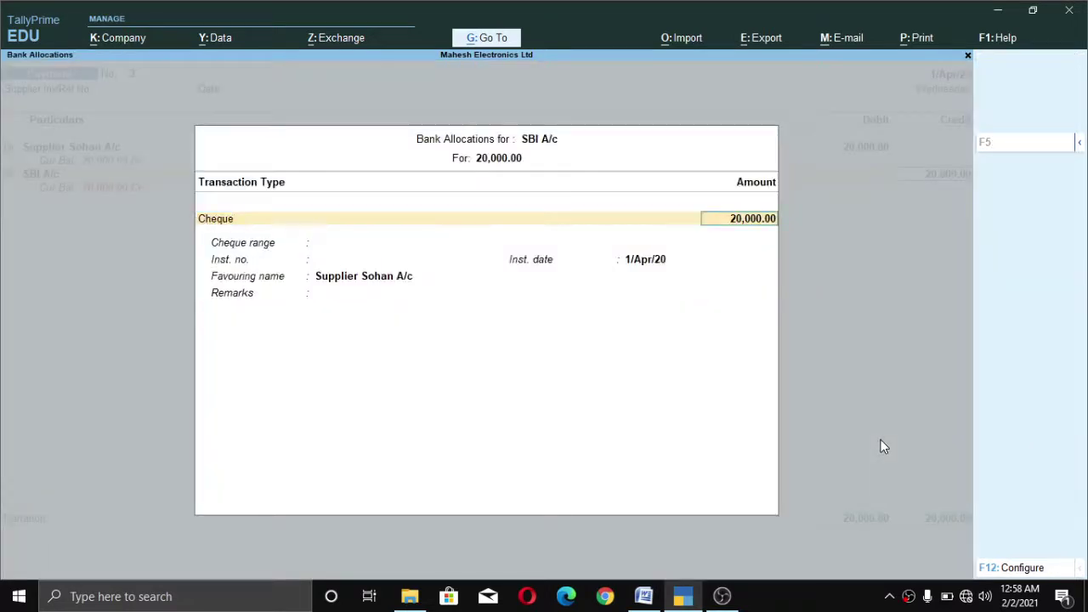
{"action": "key", "text": "Return"}
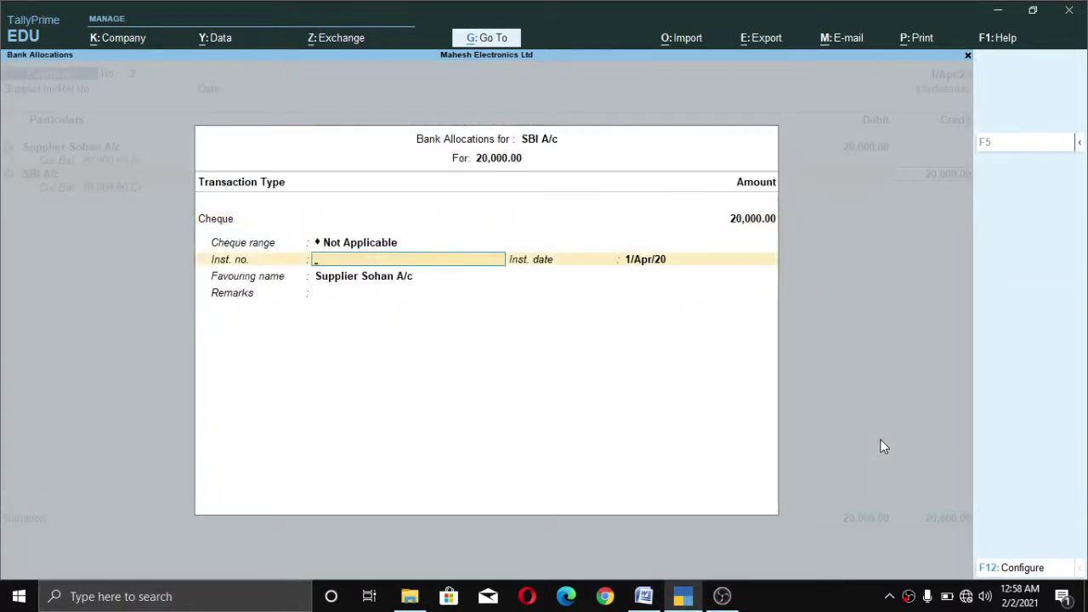
{"action": "type", "text": "556552"}
{"action": "key", "text": "Return"}
{"action": "key", "text": "Return"}
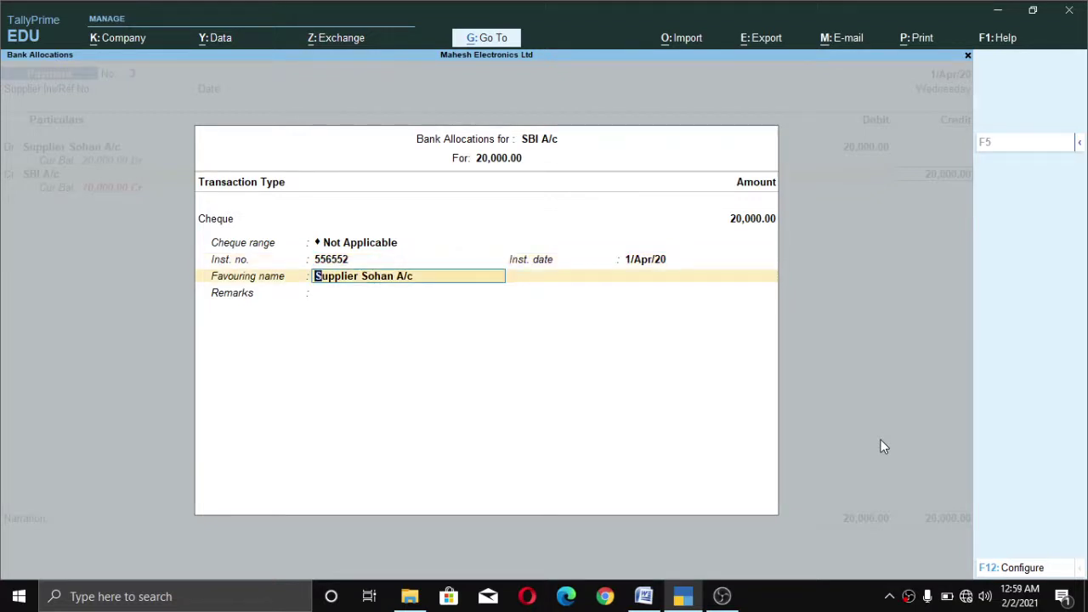
Keep the favouring name, leave the remarks and narration blank, and save the payment voucher.
{"action": "key", "text": "Return"}
{"action": "key", "text": "Return"}
{"action": "key", "text": "Return"}
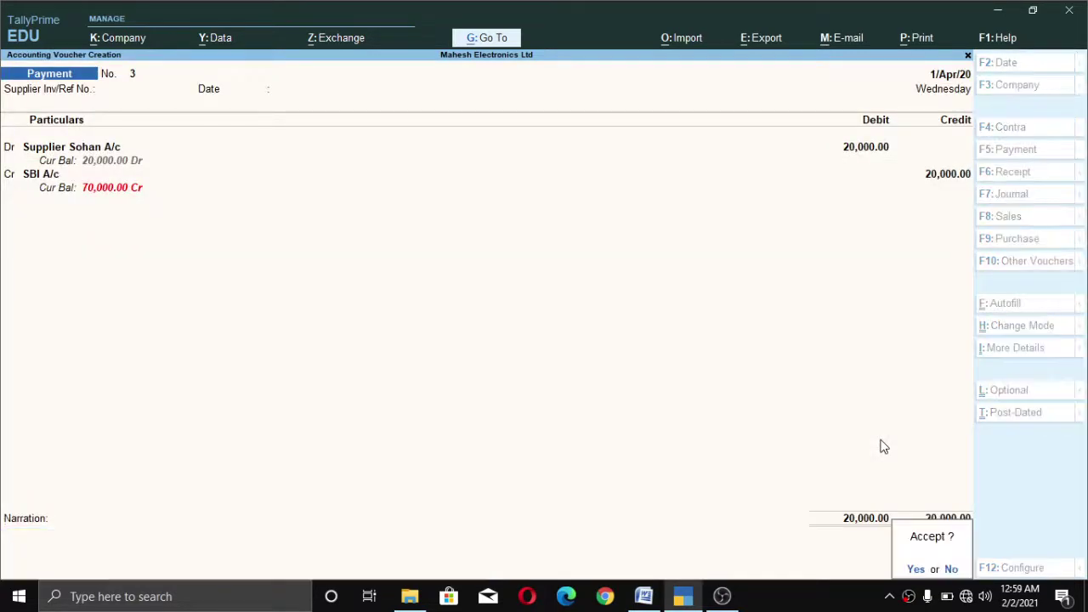
{"action": "key", "text": "Return"}
Switch to the Word document and review the Receiver and Giver rules for personal accounts.
{"action": "key", "text": "alt+Tab"}
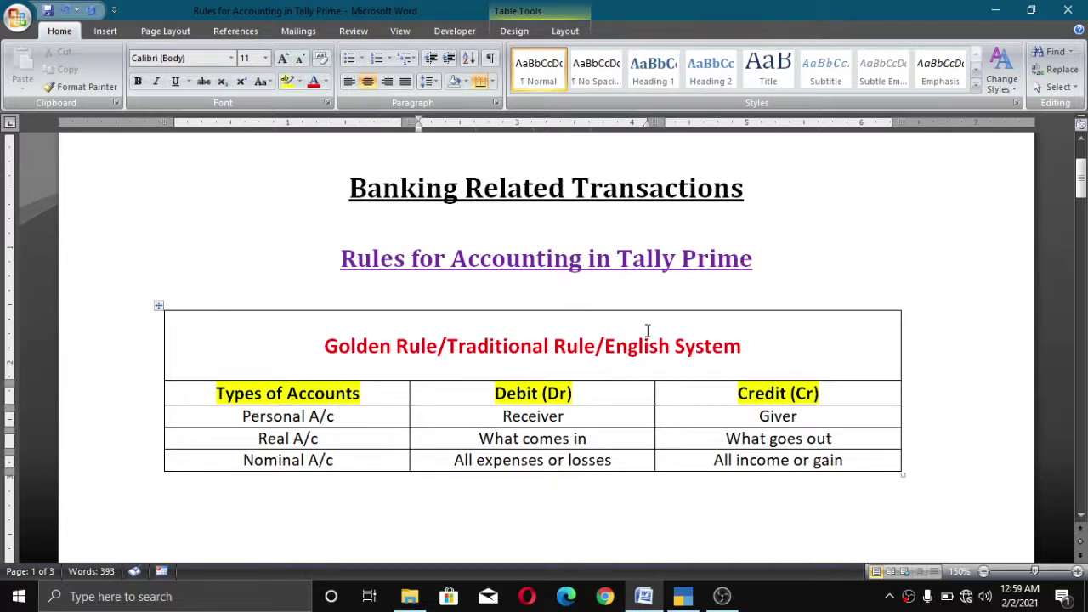
{"action": "scroll", "coordinate": [501, 364], "scroll_direction": "down", "scroll_amount": 1}
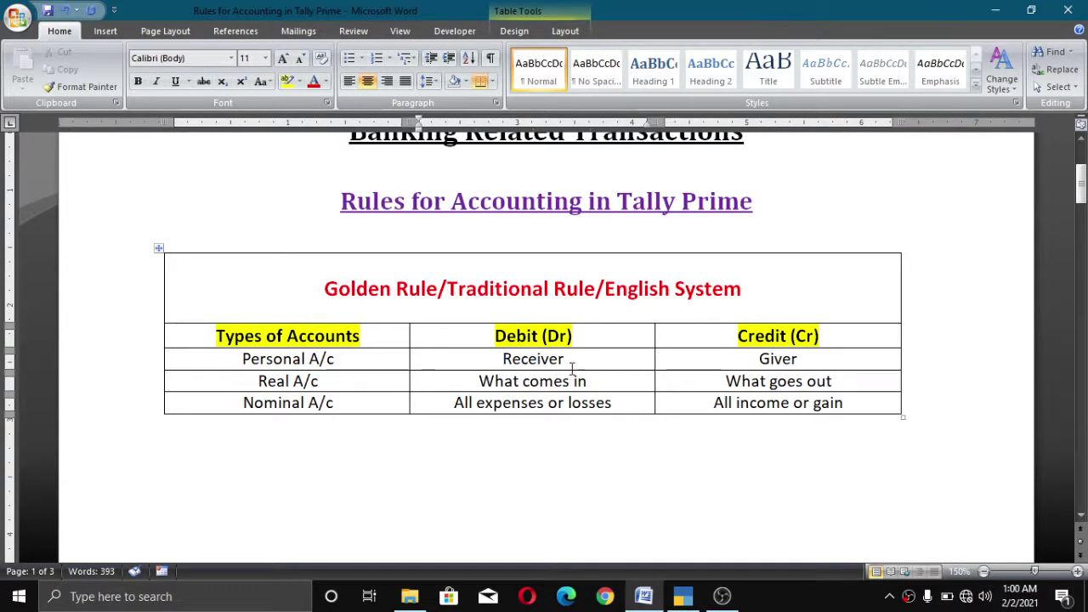
{"action": "left_click_drag", "start_coordinate": [577, 360], "coordinate": [503, 361]}
{"action": "left_click", "coordinate": [481, 361]}
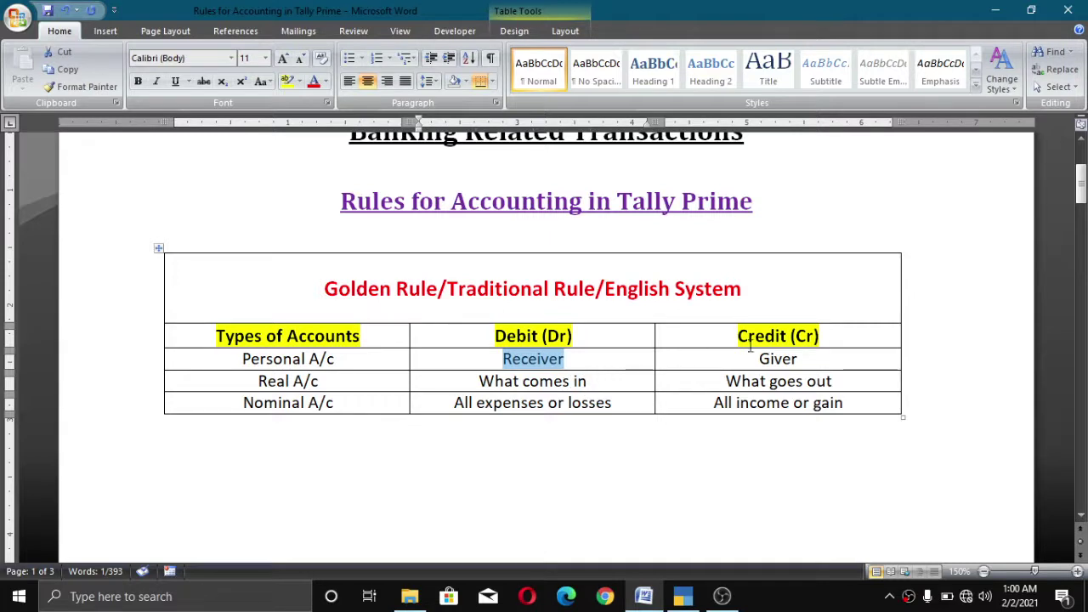
{"action": "left_click_drag", "start_coordinate": [752, 358], "coordinate": [804, 358]}
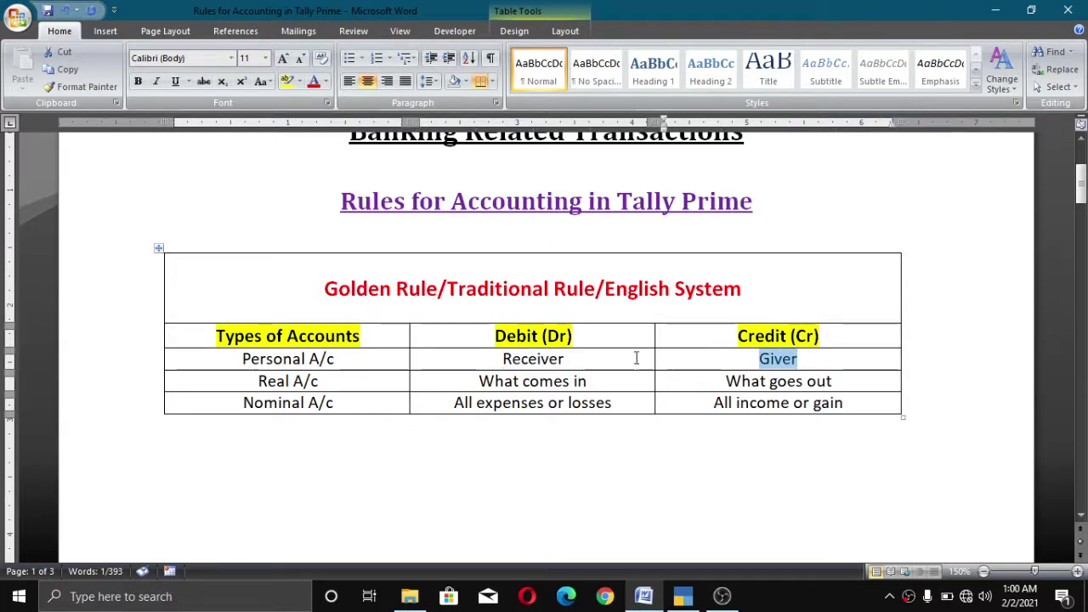
{"action": "left_click_drag", "start_coordinate": [567, 360], "coordinate": [505, 363]}
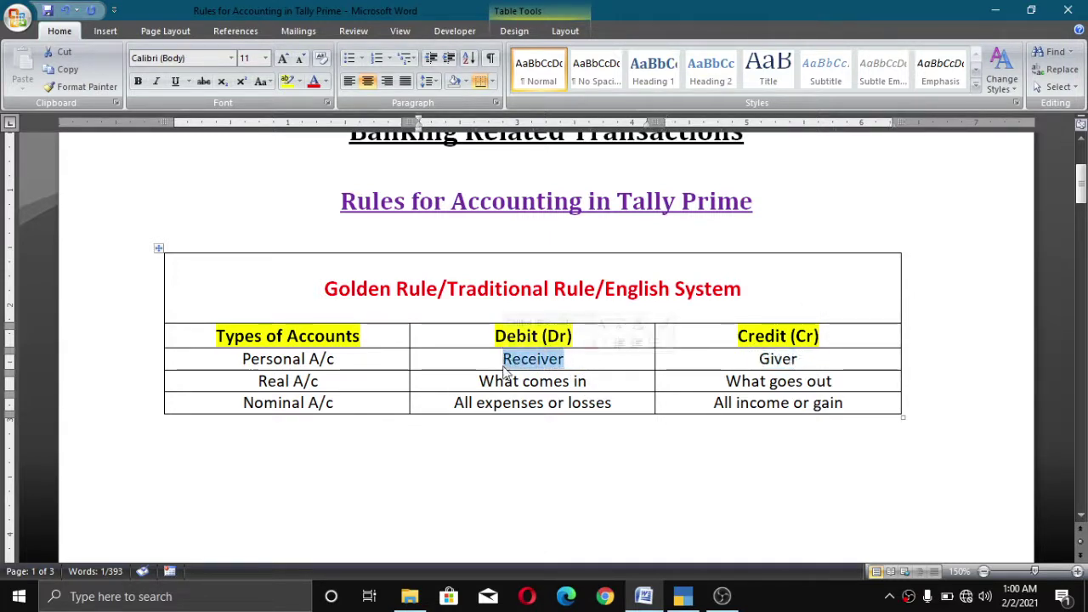
Return to TallyPrime, change the voucher type to Receipt dated 1/Apr/20, and credit the customer's ledger.
{"action": "key", "text": "alt+Tab"}
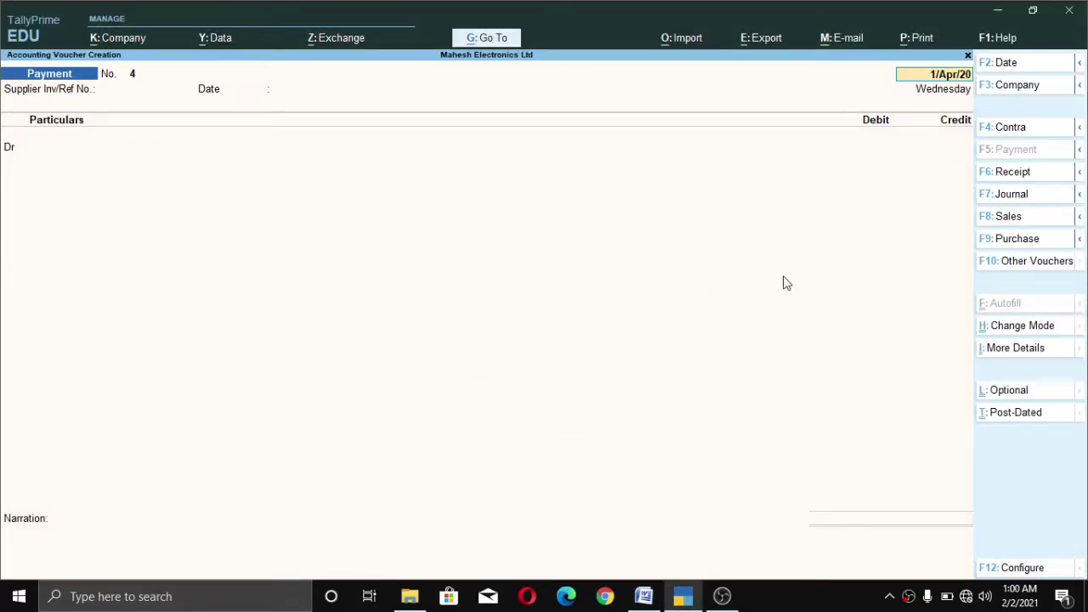
{"action": "key", "text": "F6"}
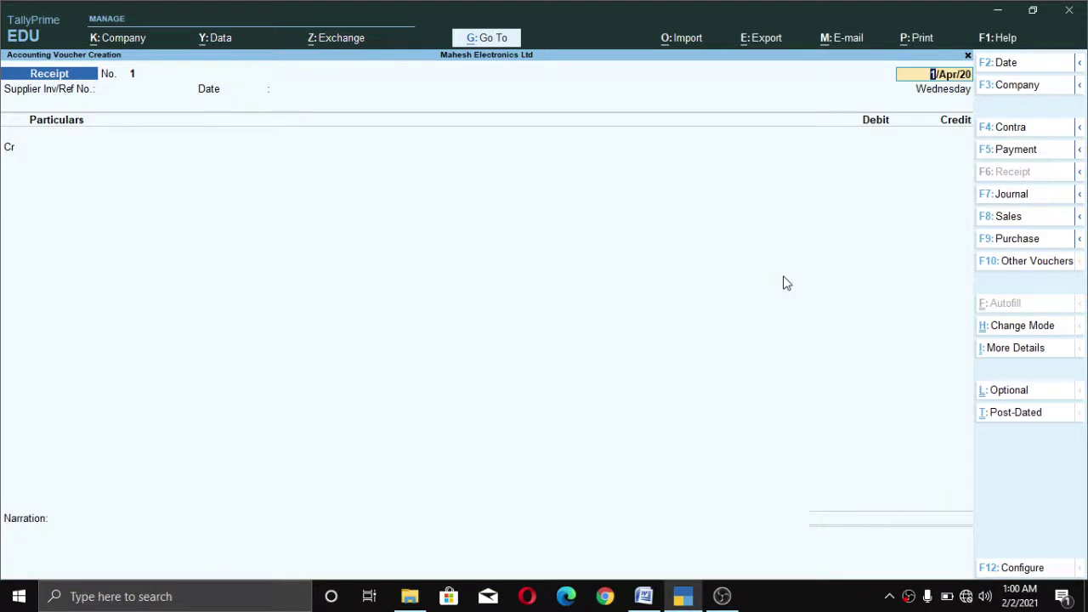
{"action": "key", "text": "Return"}
{"action": "key", "text": "Return"}
{"action": "key", "text": "Return"}
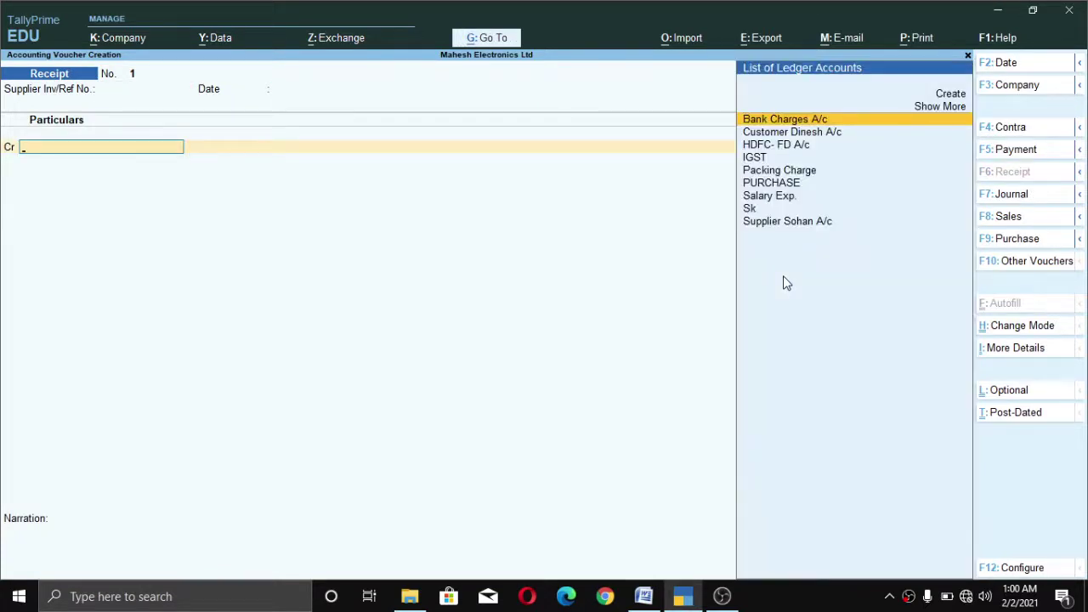
{"action": "key", "text": "Down"}
{"action": "key", "text": "Down"}
{"action": "key", "text": "Down"}
{"action": "key", "text": "Up"}
{"action": "key", "text": "Up"}
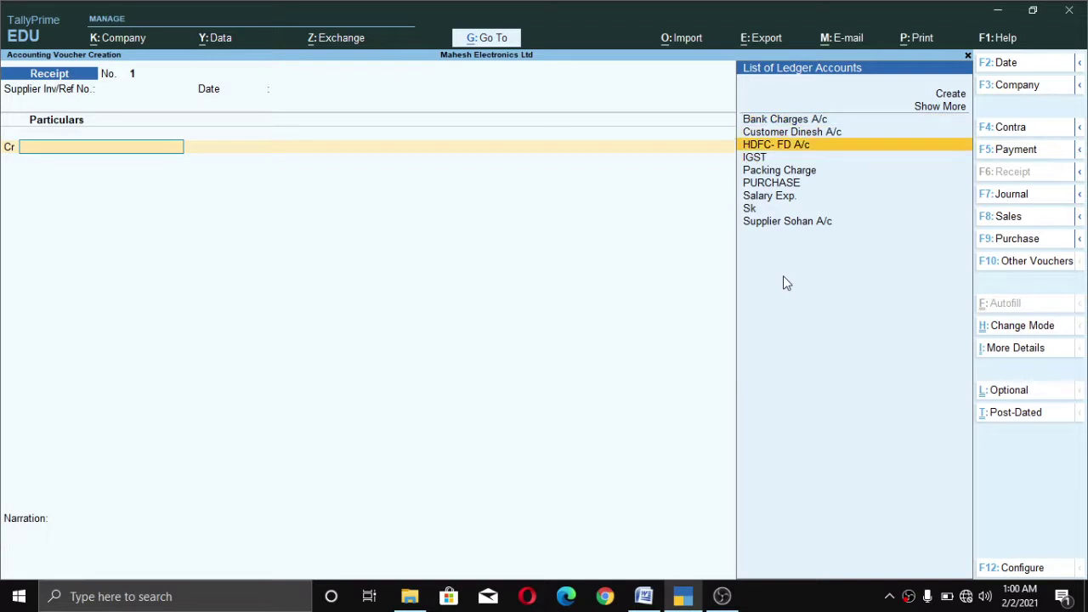
{"action": "key", "text": "Down"}
{"action": "key", "text": "Up"}
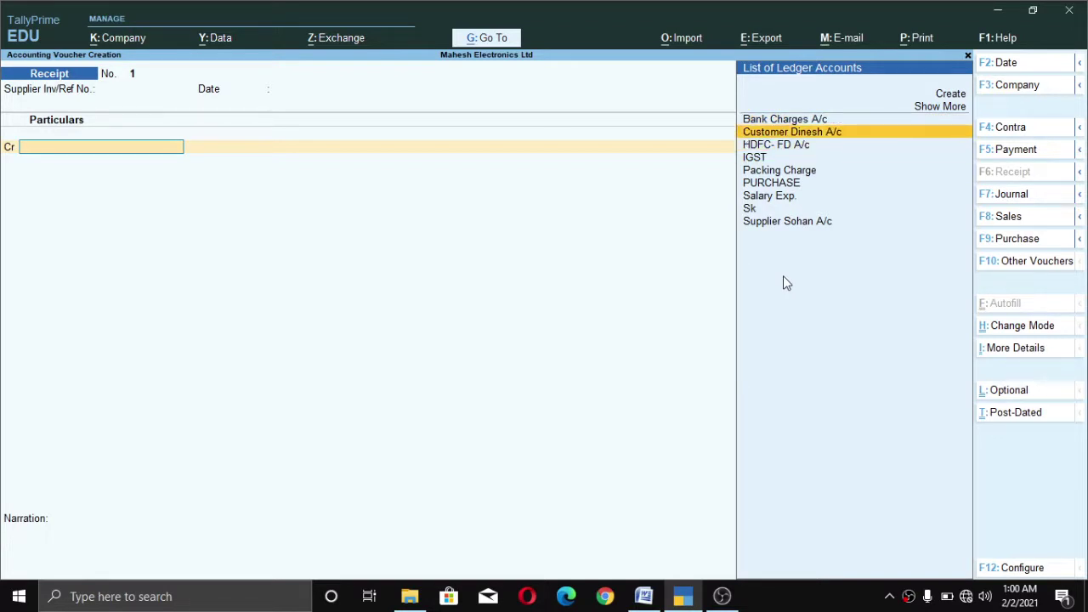
{"action": "key", "text": "Return"}
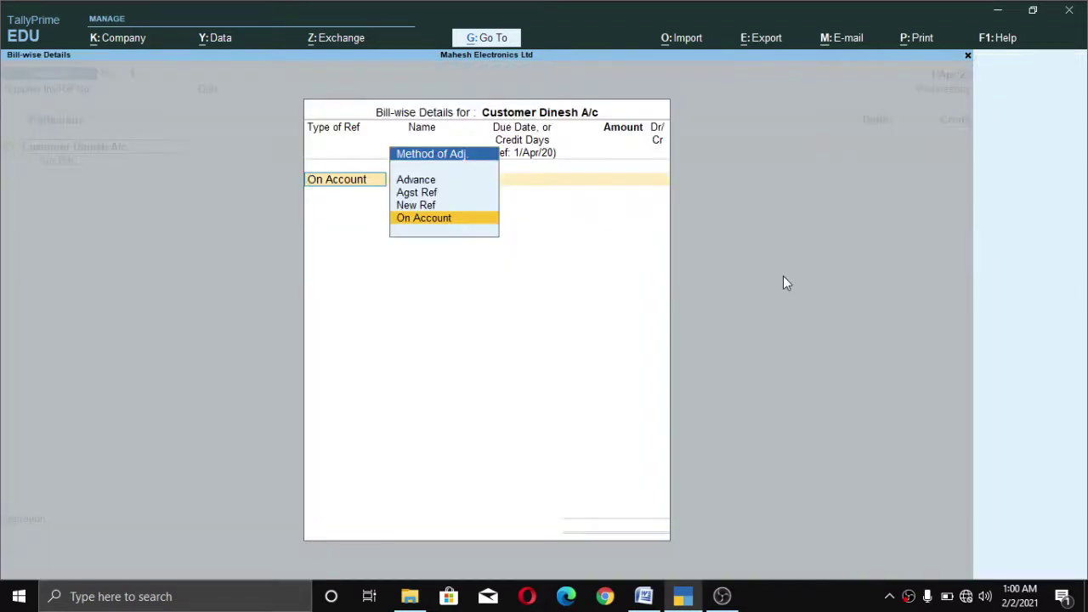
Allocate 40,000 Cr to the customer as a New Ref with the default reference name, and start the voucher's debit line.
{"action": "key", "text": "Up"}
{"action": "key", "text": "Up"}
{"action": "key", "text": "Down"}
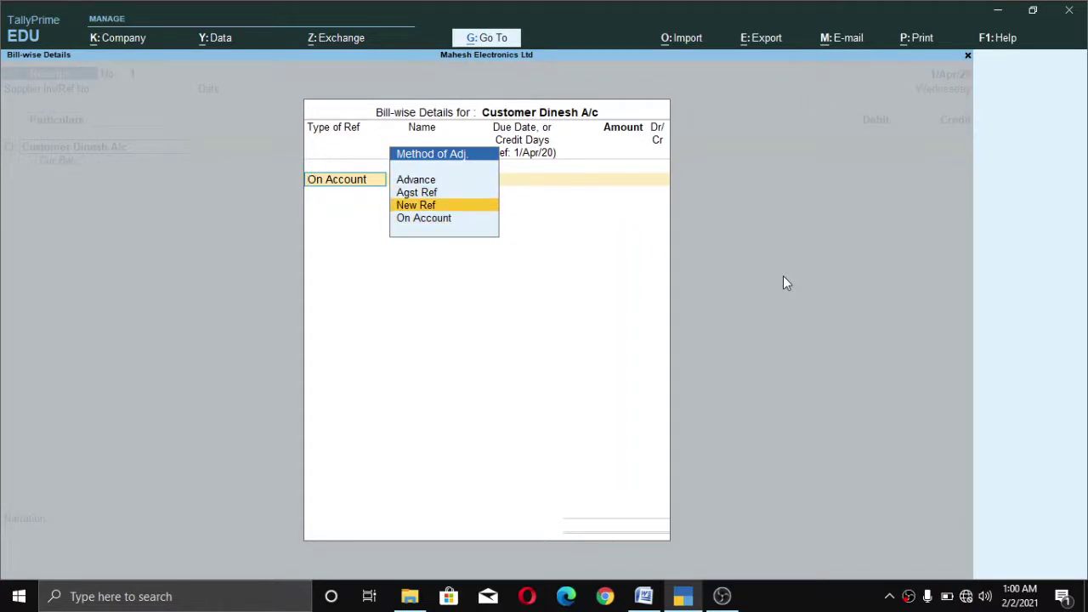
{"action": "key", "text": "Return"}
{"action": "key", "text": "Return"}
{"action": "key", "text": "Return"}
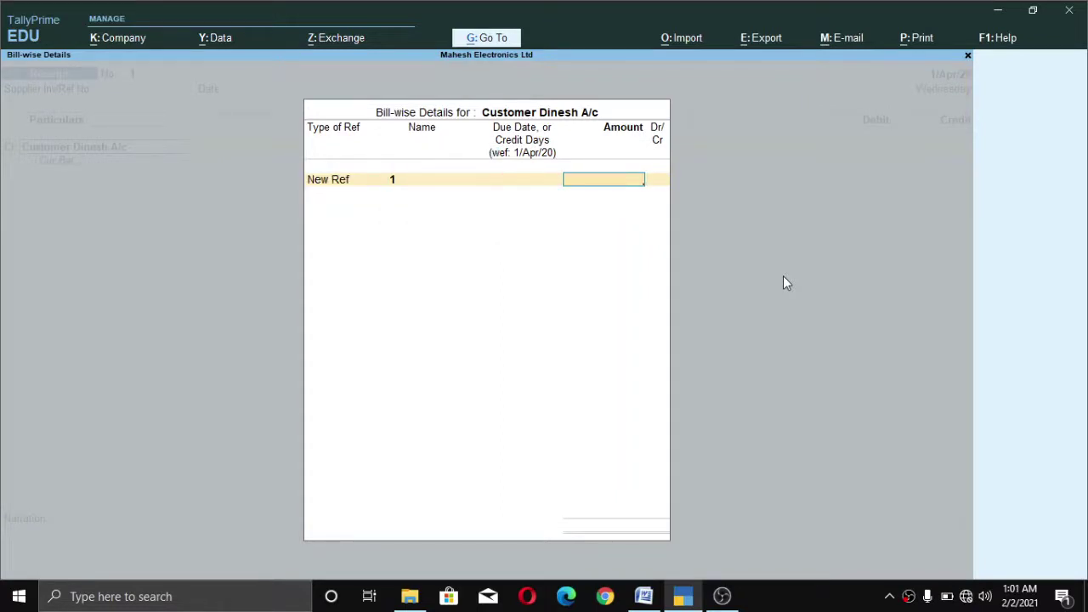
{"action": "type", "text": "40,000"}
{"action": "key", "text": "Return"}
{"action": "key", "text": "Return"}
{"action": "key", "text": "Return"}
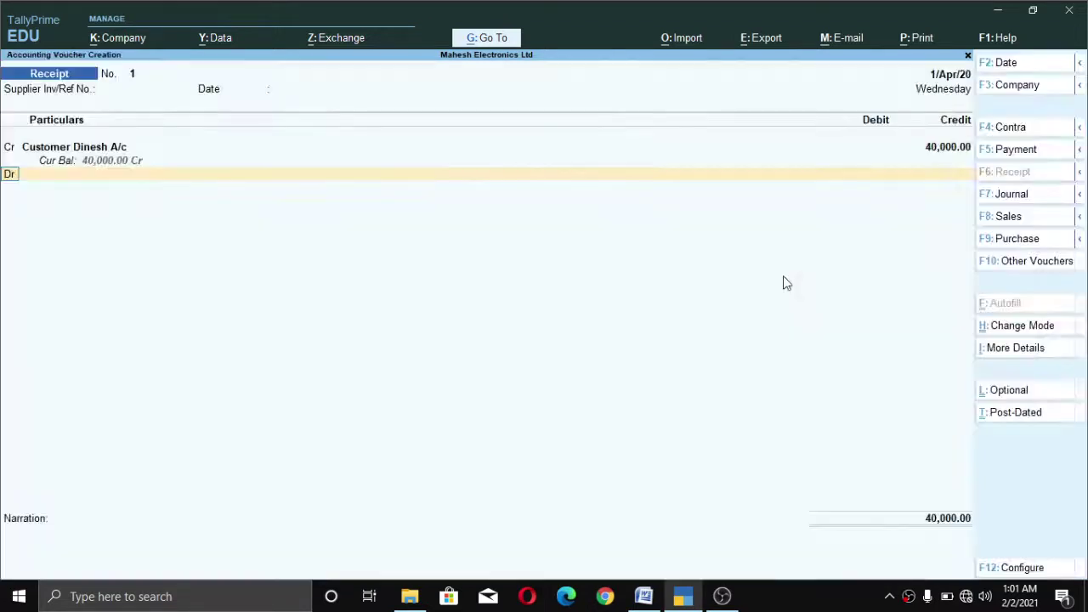
{"action": "key", "text": "Return"}
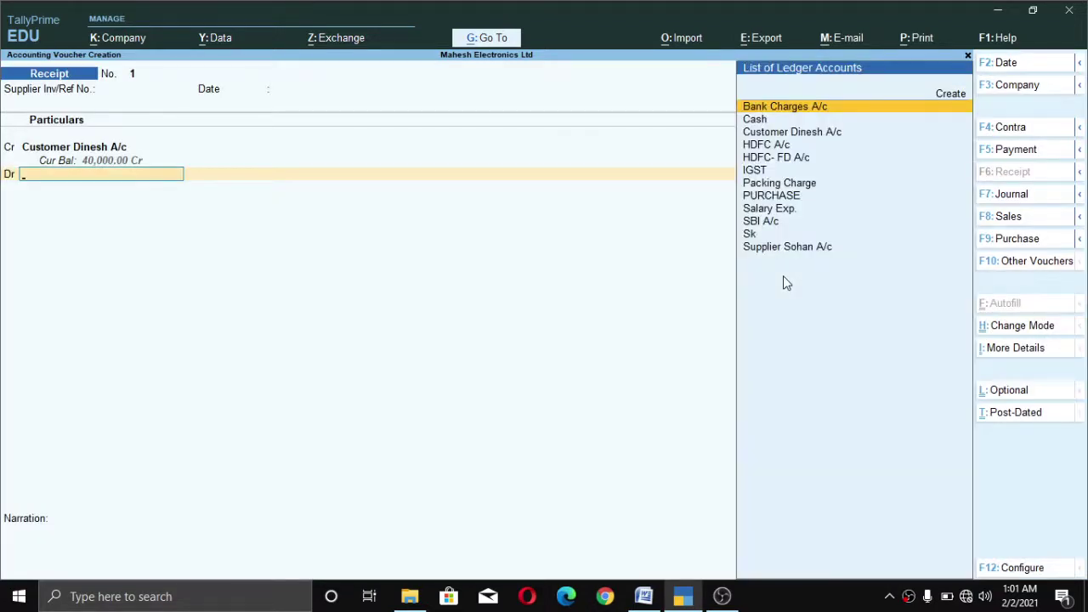
{"action": "key", "text": "Escape"}
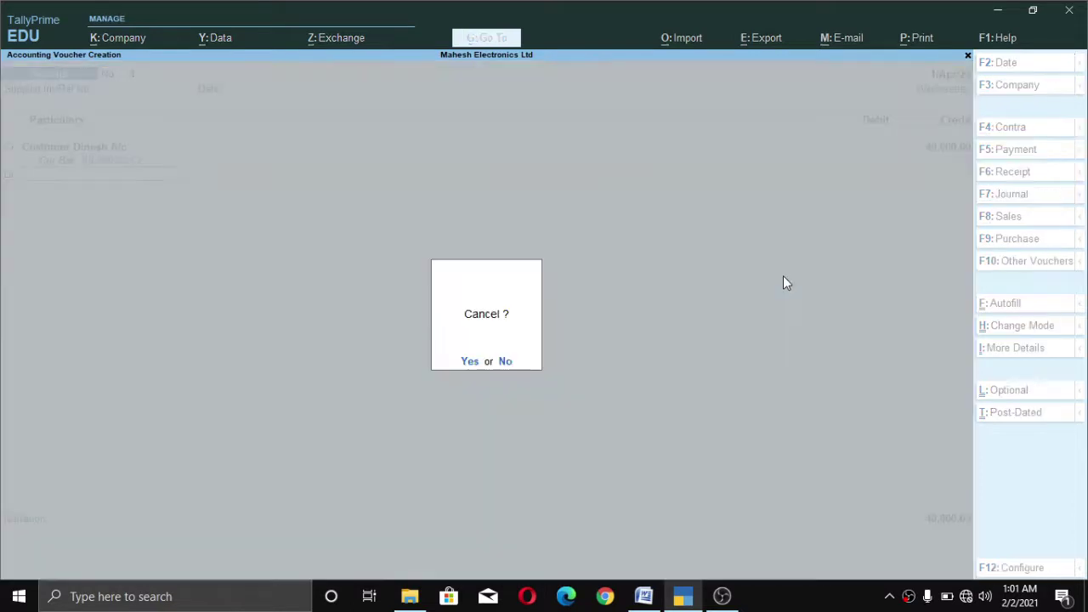
{"action": "key", "text": "n"}
{"action": "key", "text": "ctrl"}
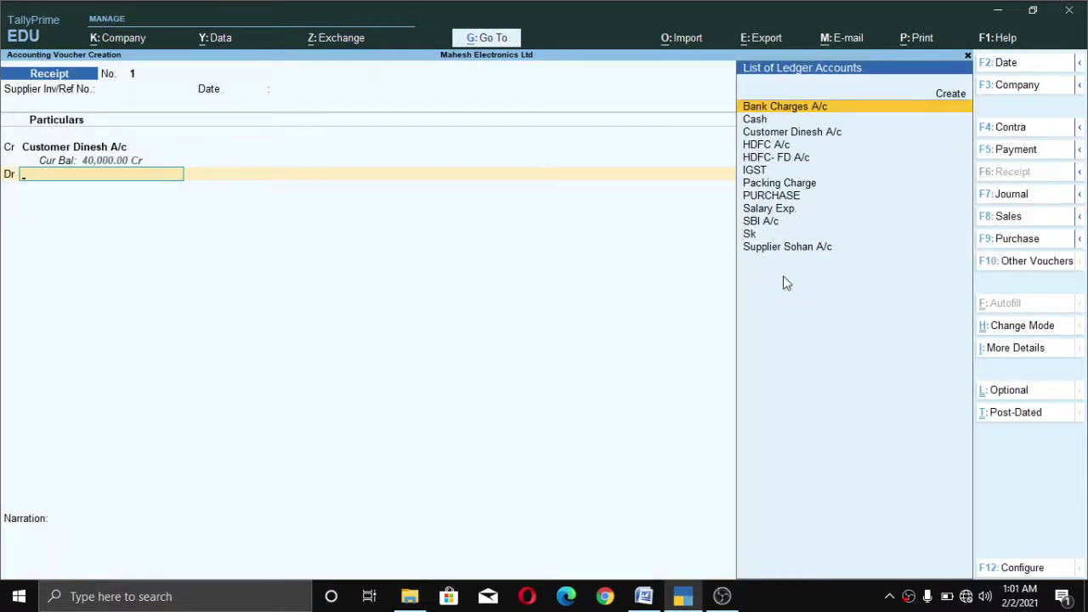
Debit the SBI A/c ledger with 40,000 in the receipt voucher.
{"action": "key", "text": "Down"}
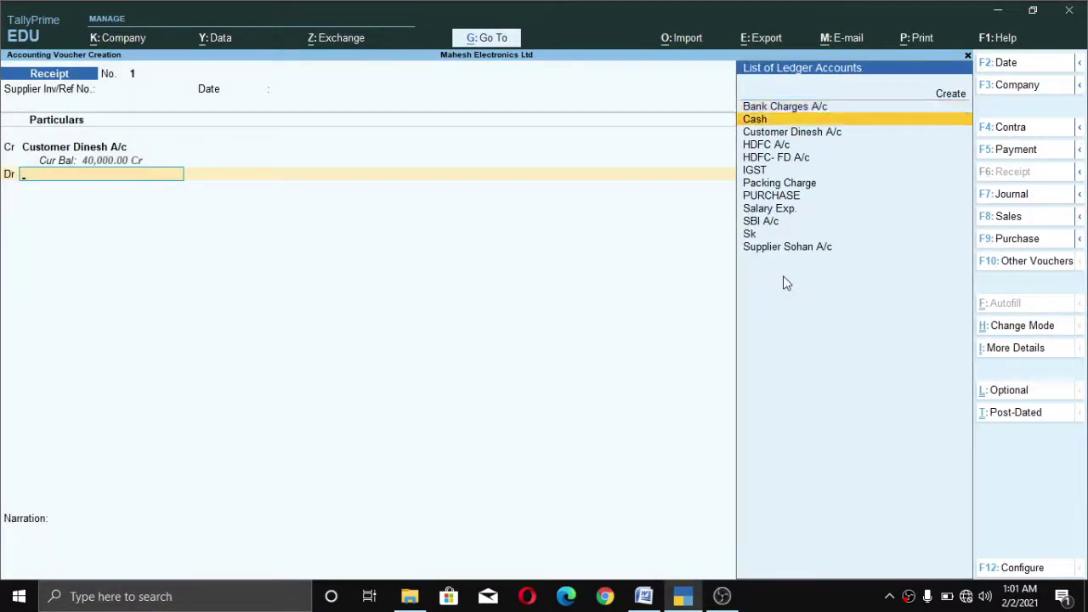
{"action": "key", "text": "Down"}
{"action": "key", "text": "Down"}
{"action": "key", "text": "Down"}
{"action": "key", "text": "Down"}
{"action": "key", "text": "Down"}
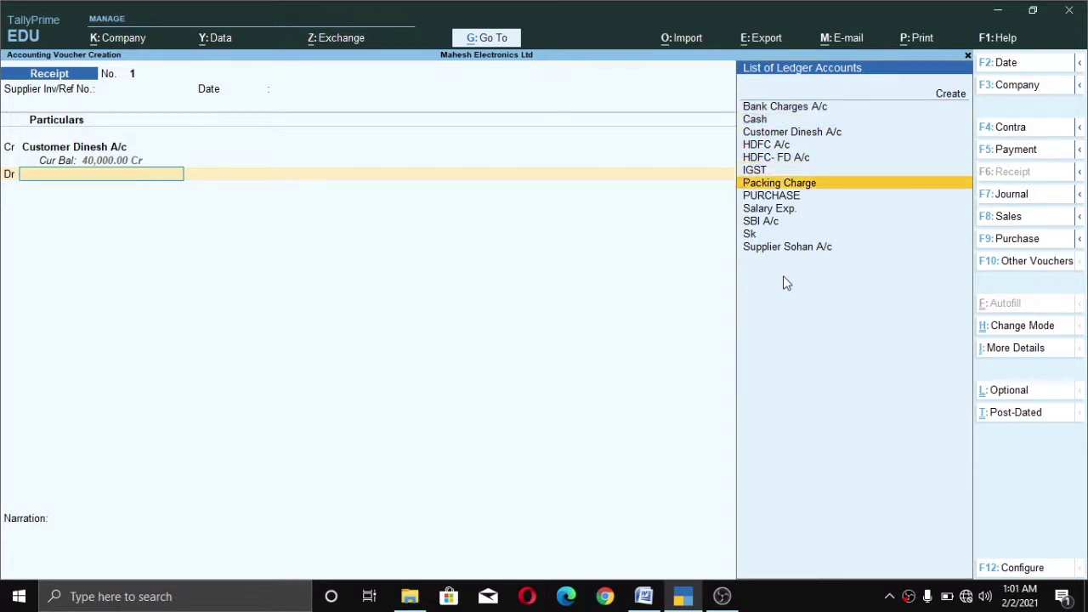
{"action": "key", "text": "Up"}
{"action": "key", "text": "Up"}
{"action": "key", "text": "Up"}
{"action": "key", "text": "Up"}
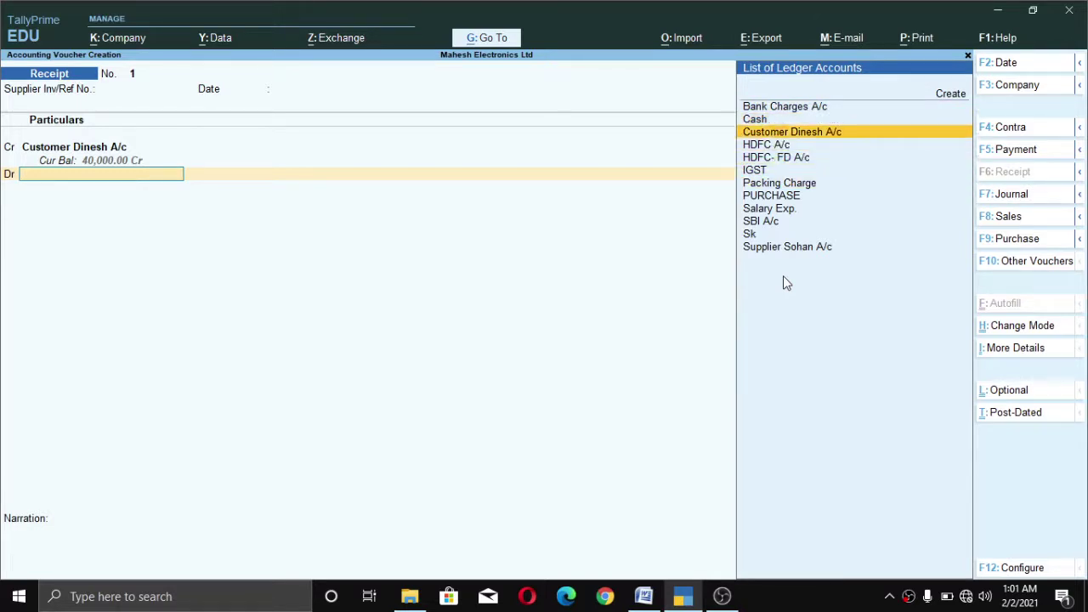
{"action": "key", "text": "Down"}
{"action": "key", "text": "Down"}
{"action": "key", "text": "Down"}
{"action": "key", "text": "Down"}
{"action": "key", "text": "Down"}
{"action": "key", "text": "Down"}
{"action": "key", "text": "Down"}
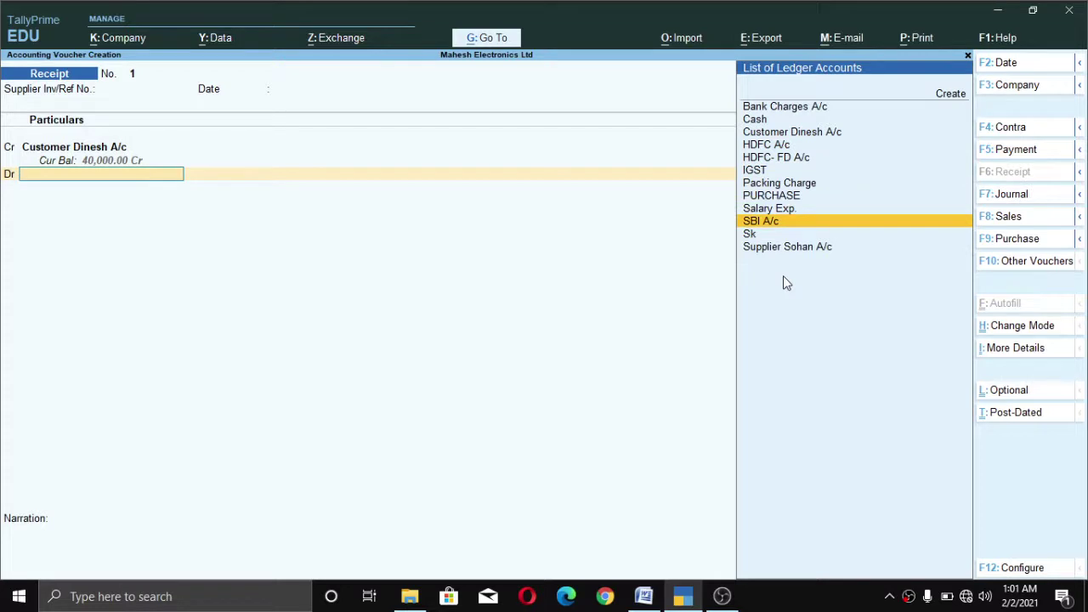
{"action": "key", "text": "Return"}
{"action": "key", "text": "Return"}
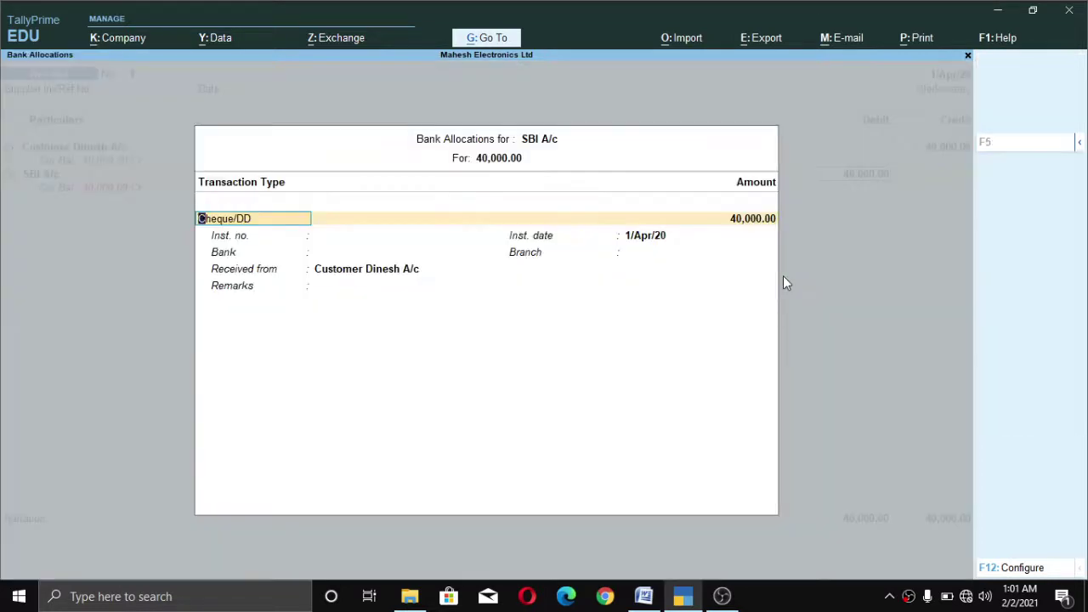
Keep Cheque/DD for the full 40,000 and enter instrument number 541255 dated 1/Apr/20.
{"action": "key", "text": "Return"}
{"action": "key", "text": "Return"}
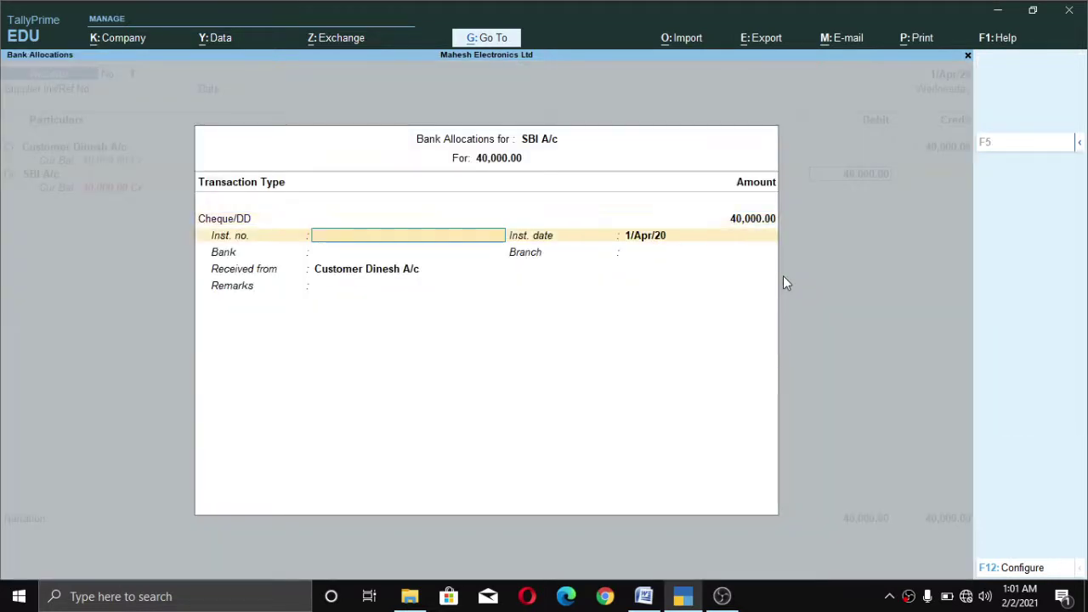
{"action": "type", "text": "541255"}
{"action": "key", "text": "Return"}
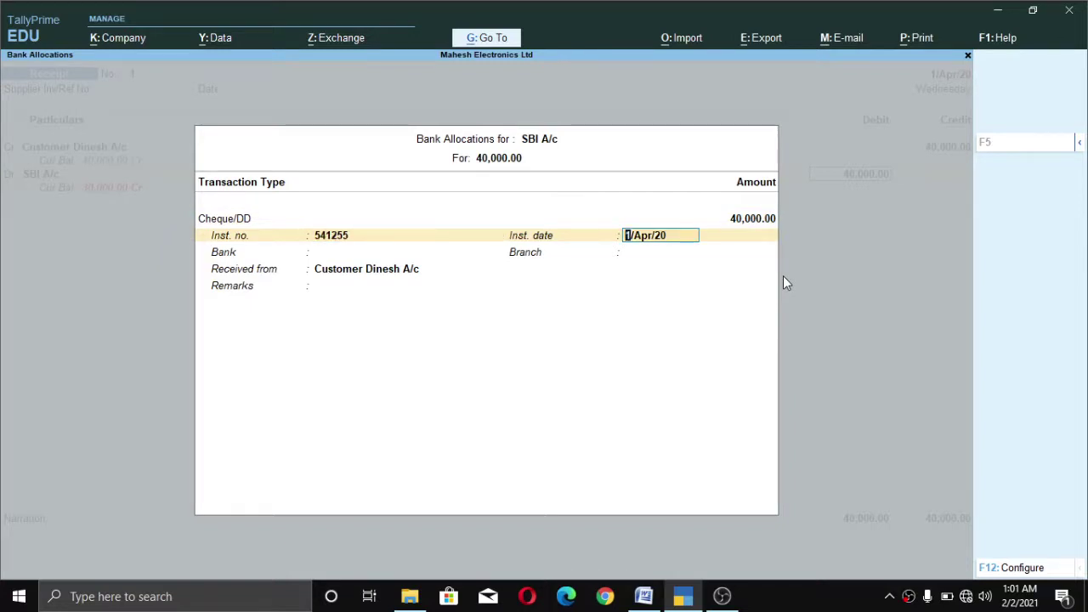
{"action": "key", "text": "Return"}
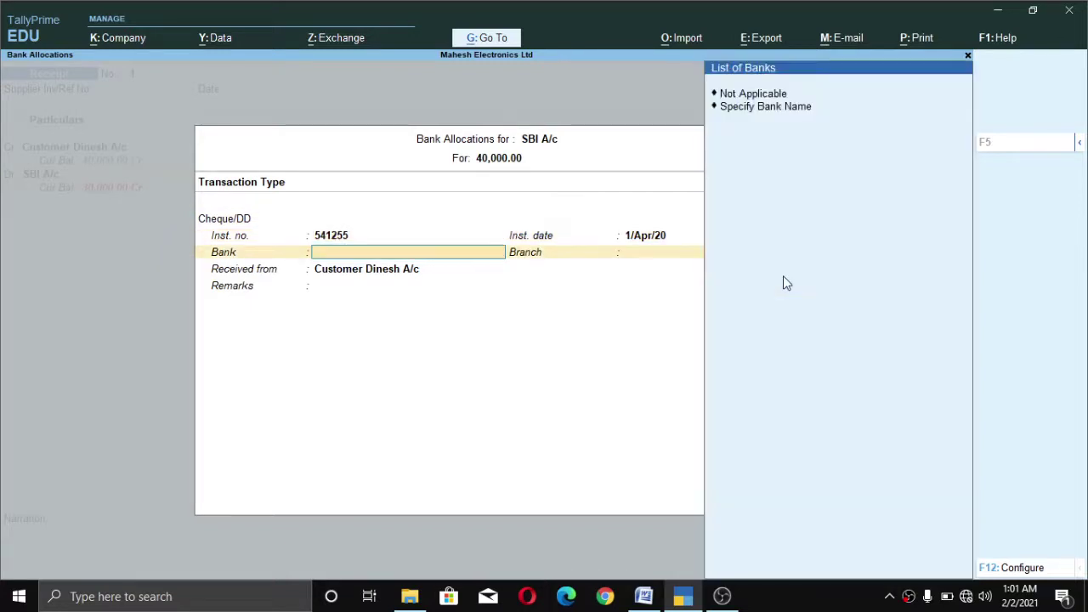
Specify Sbi as the bank name for the cheque and leave the branch blank.
{"action": "key", "text": "Down"}
{"action": "key", "text": "Return"}
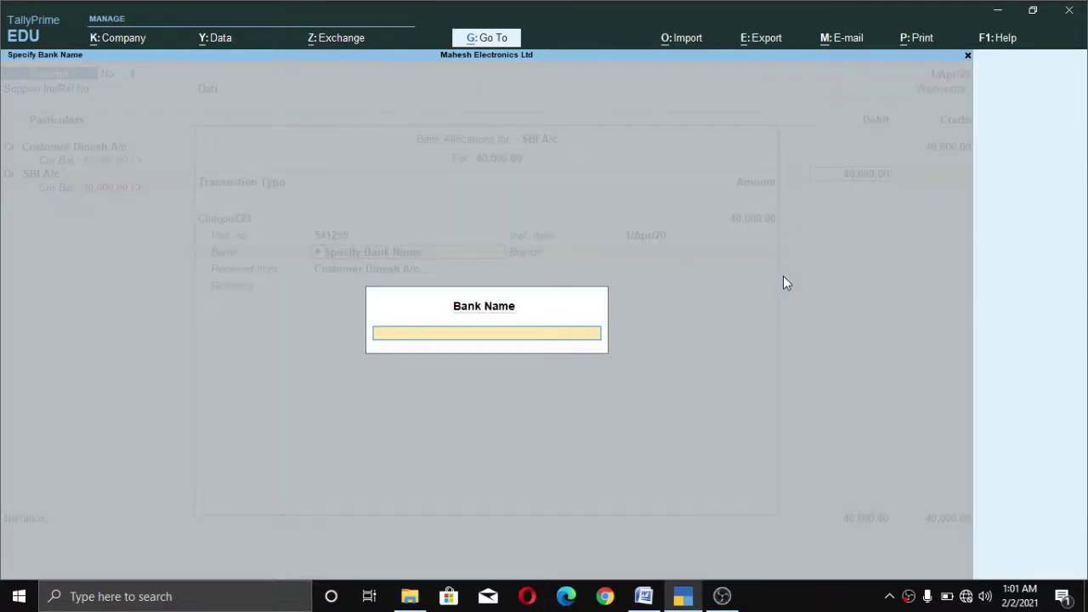
{"action": "type", "text": "Sbi"}
{"action": "key", "text": "Return"}
{"action": "key", "text": "Return"}
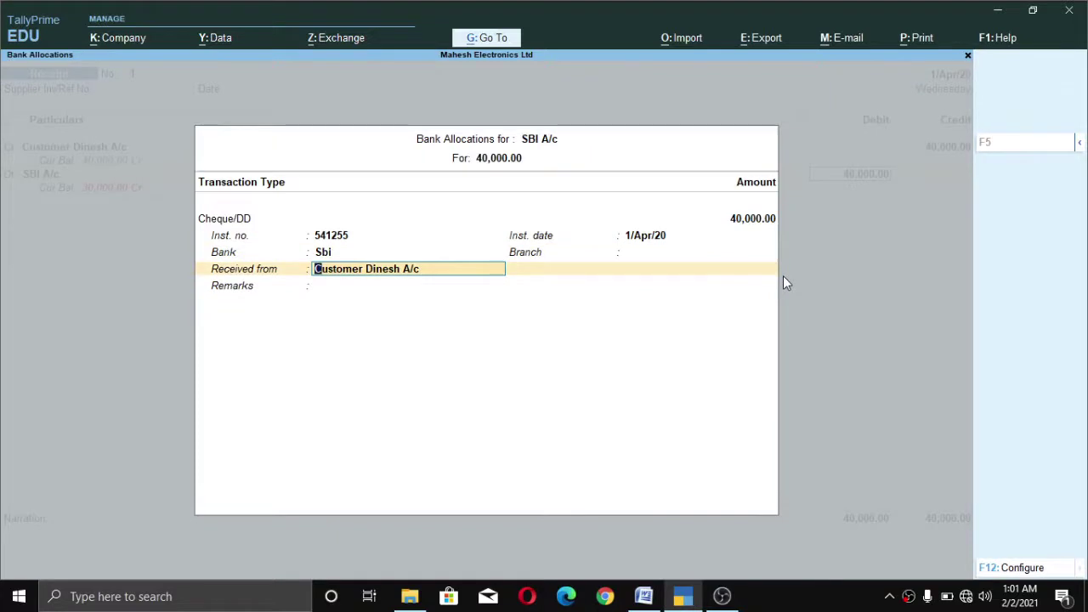
Keep the received-from name, leave the remarks and narration blank, and save the receipt voucher.
{"action": "key", "text": "Return"}
{"action": "key", "text": "Return"}
{"action": "key", "text": "Return"}
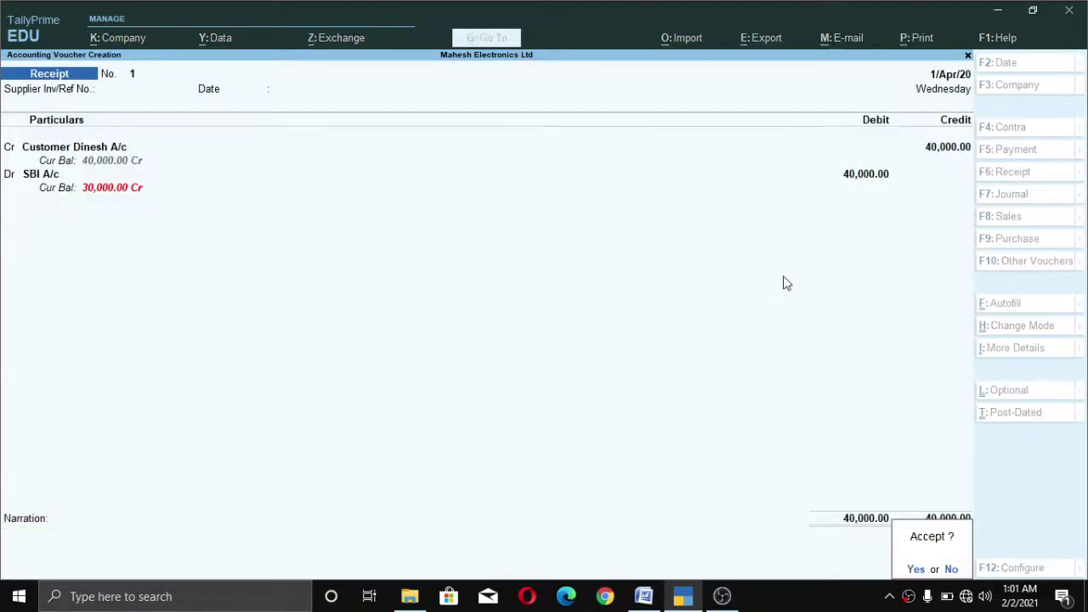
{"action": "key", "text": "Return"}
Switch to the Word document and review the Receiver and Giver entries in the Personal A/c row.
{"action": "key", "text": "alt+Tab"}
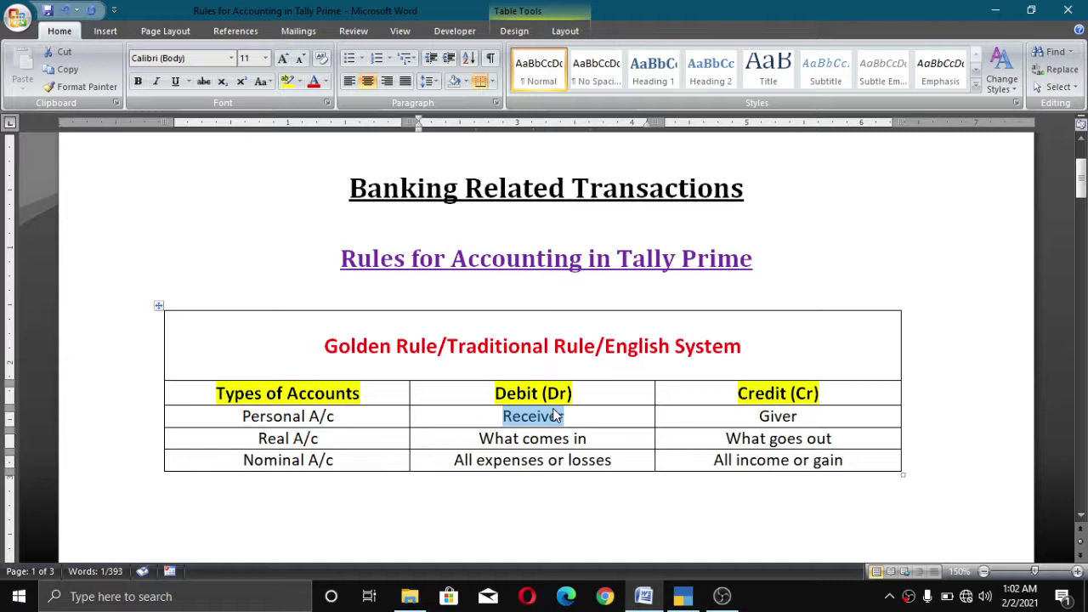
{"action": "left_click", "coordinate": [459, 414]}
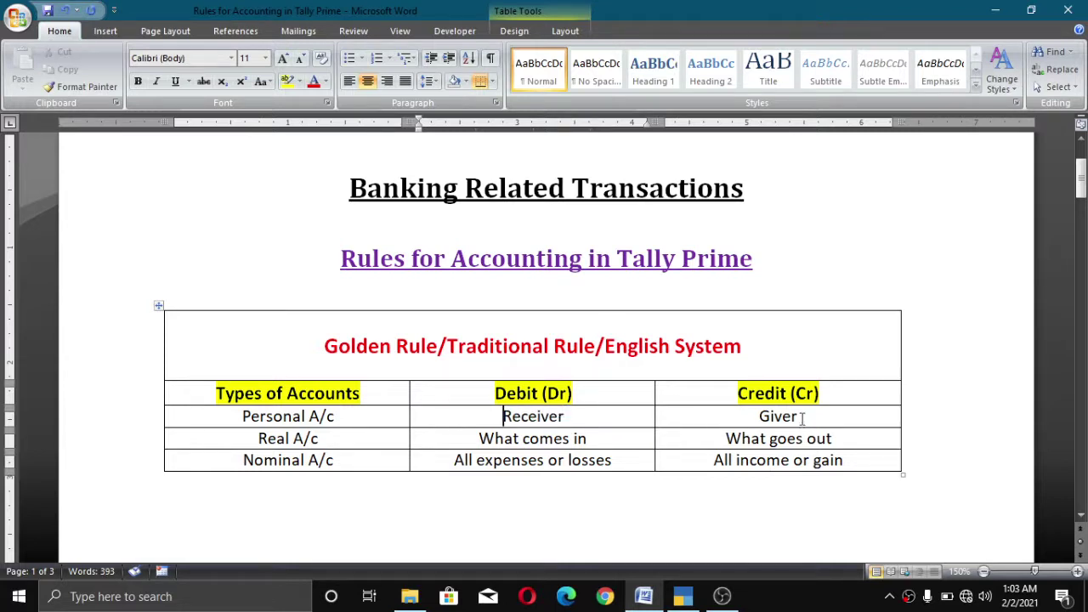
{"action": "left_click_drag", "start_coordinate": [795, 416], "coordinate": [769, 416]}
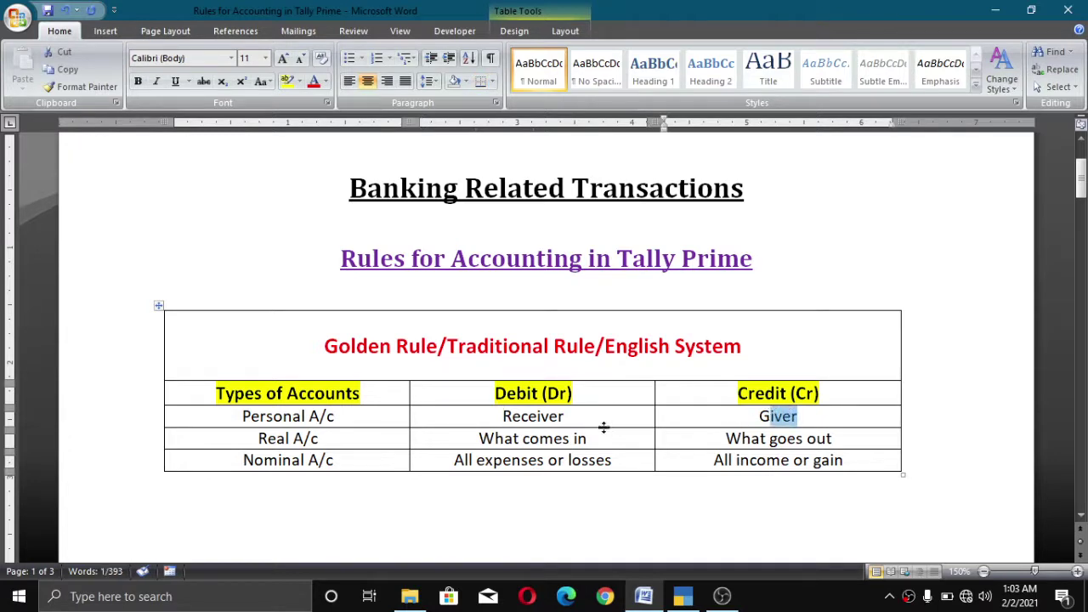
{"action": "left_click_drag", "start_coordinate": [566, 416], "coordinate": [527, 417]}
{"action": "left_click", "coordinate": [504, 417]}
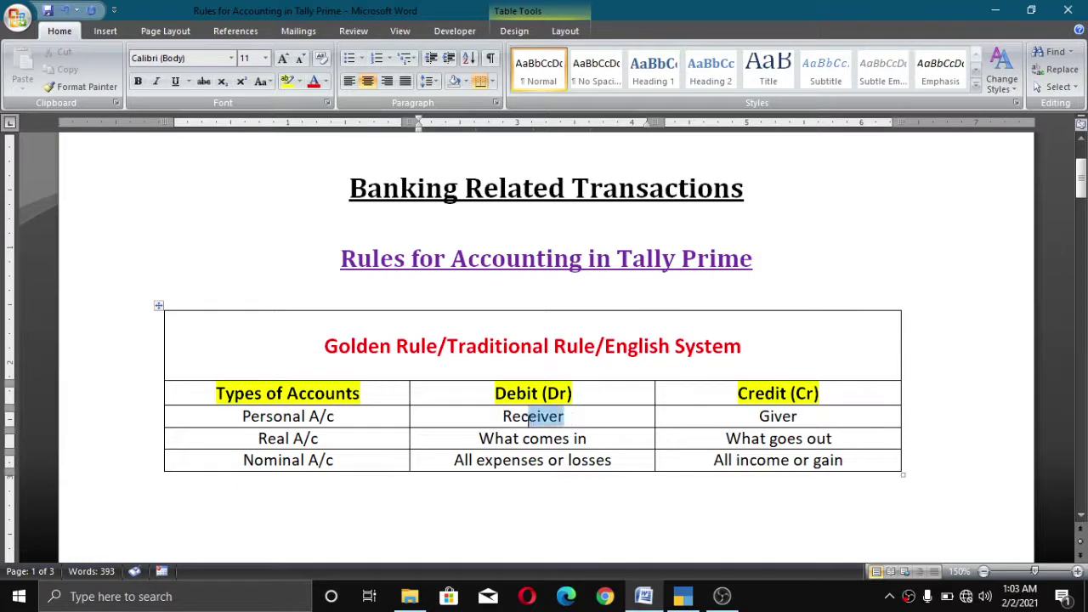
{"action": "left_click_drag", "start_coordinate": [808, 416], "coordinate": [739, 427]}
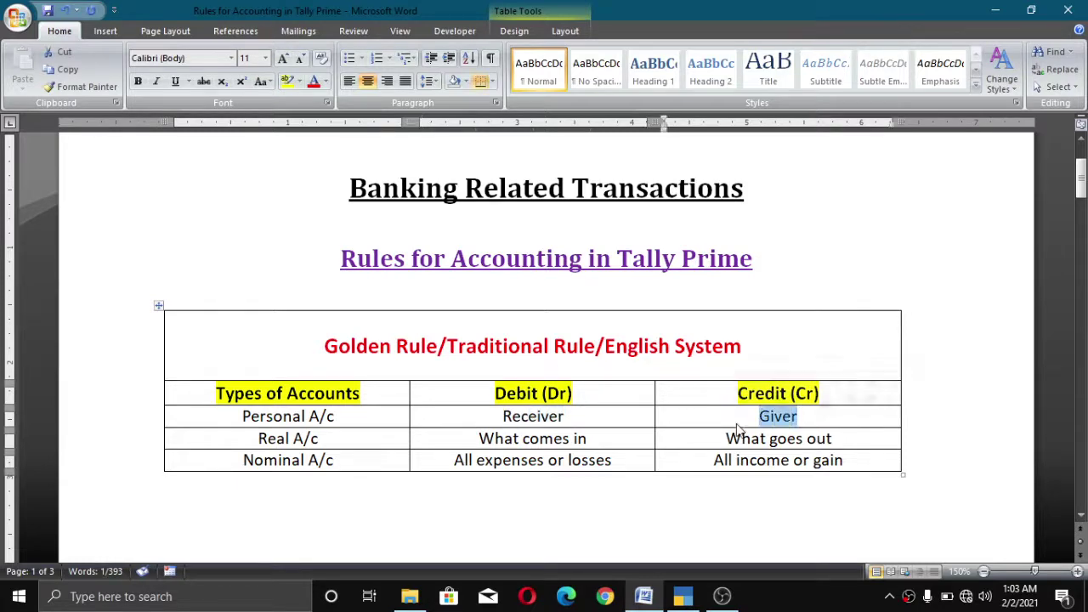
Return to TallyPrime, keep voucher entry open, change the voucher type to Contra, and choose SBI A/c as the credit ledger.
{"action": "key", "text": "alt+Tab"}
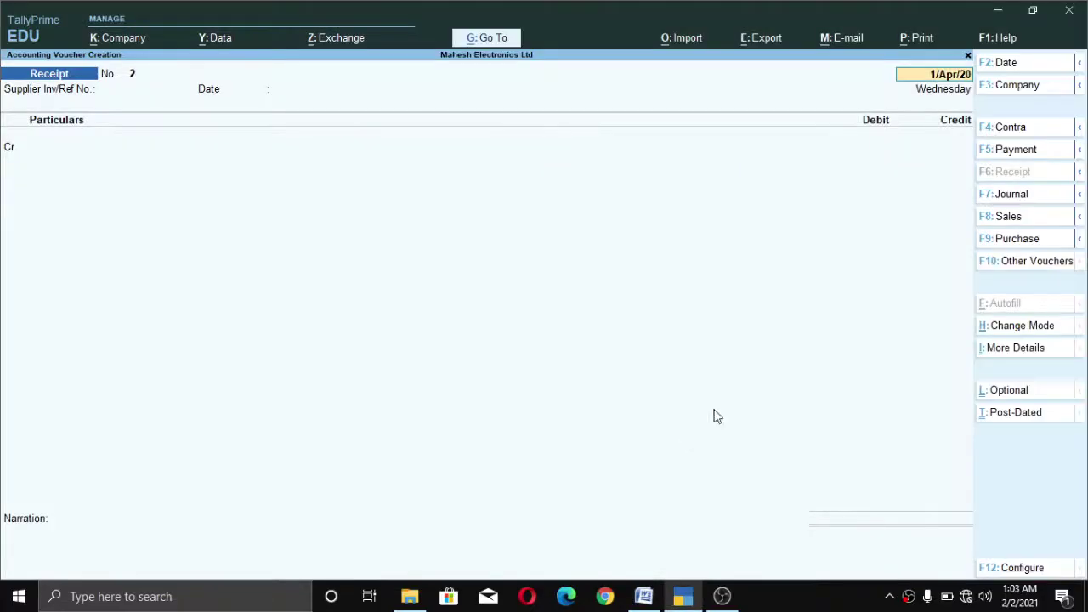
{"action": "key", "text": "alt+x"}
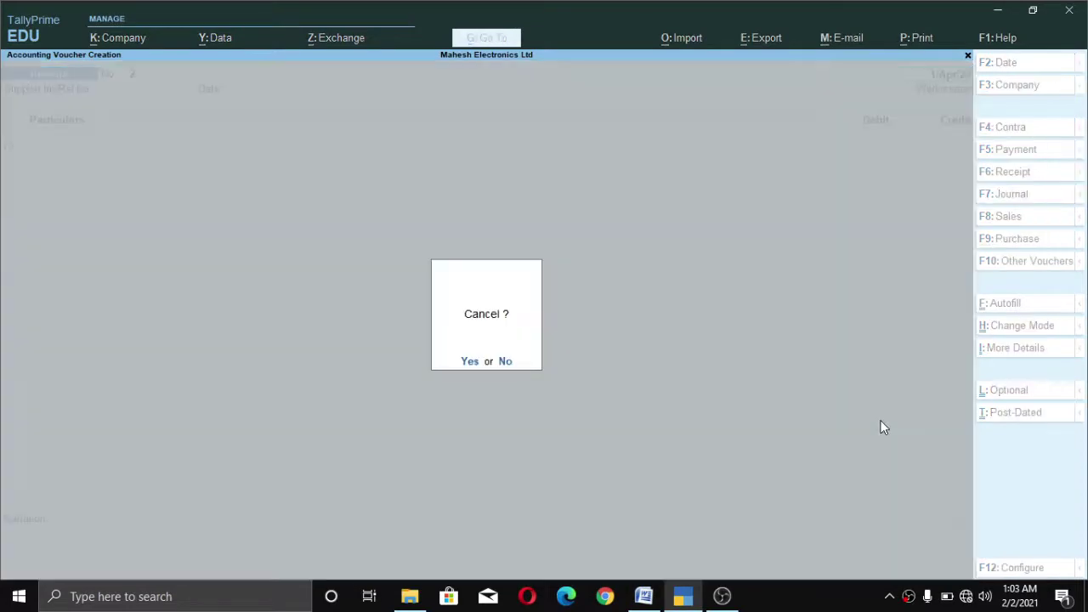
{"action": "key", "text": "n"}
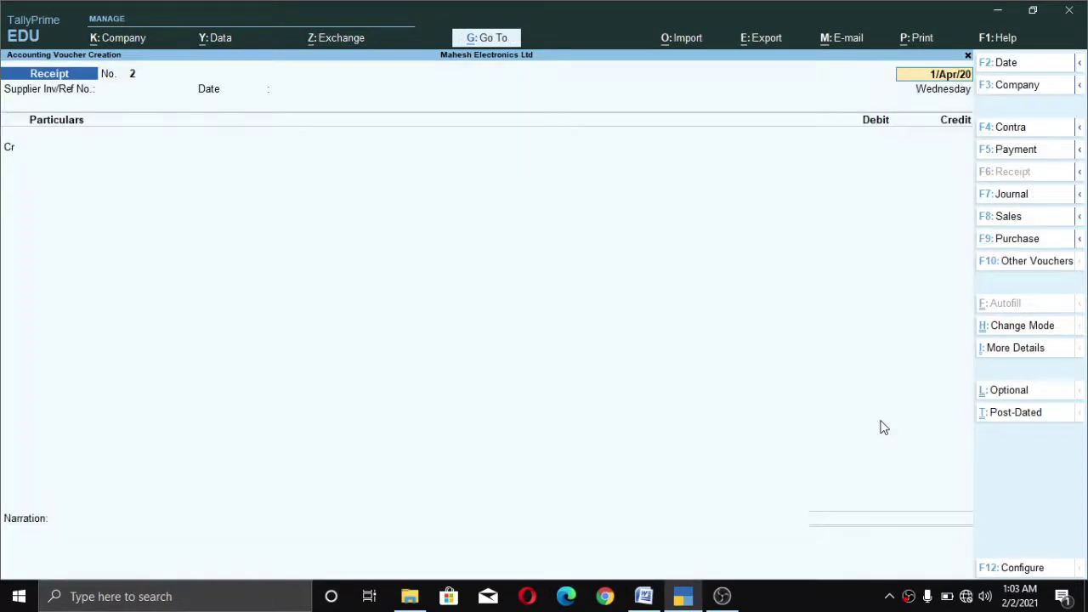
{"action": "key", "text": "F4"}
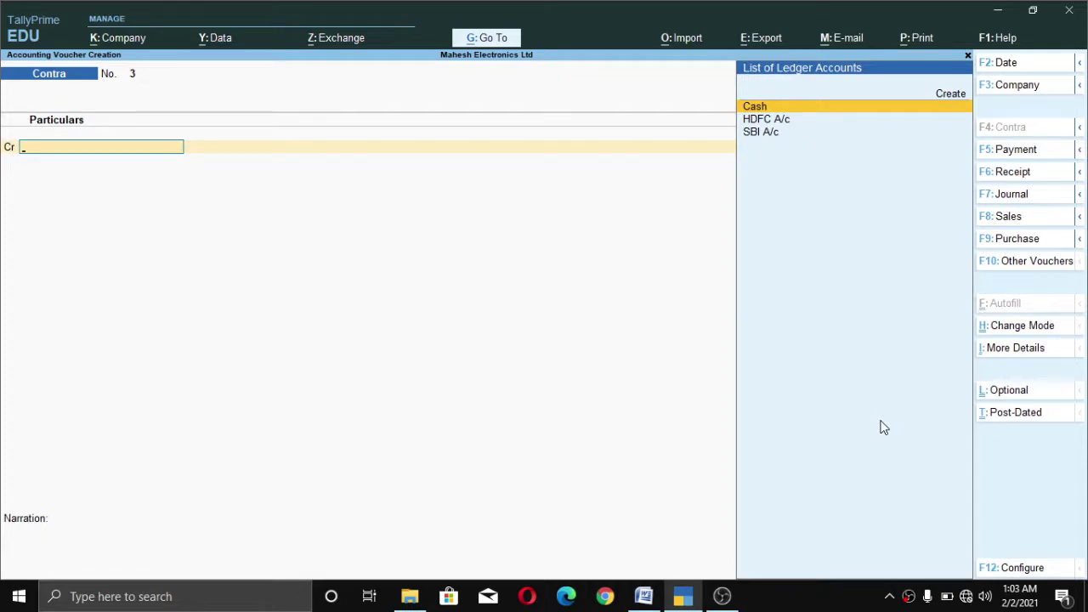
{"action": "key", "text": "ctrl"}
{"action": "key", "text": "Down"}
{"action": "key", "text": "Down"}
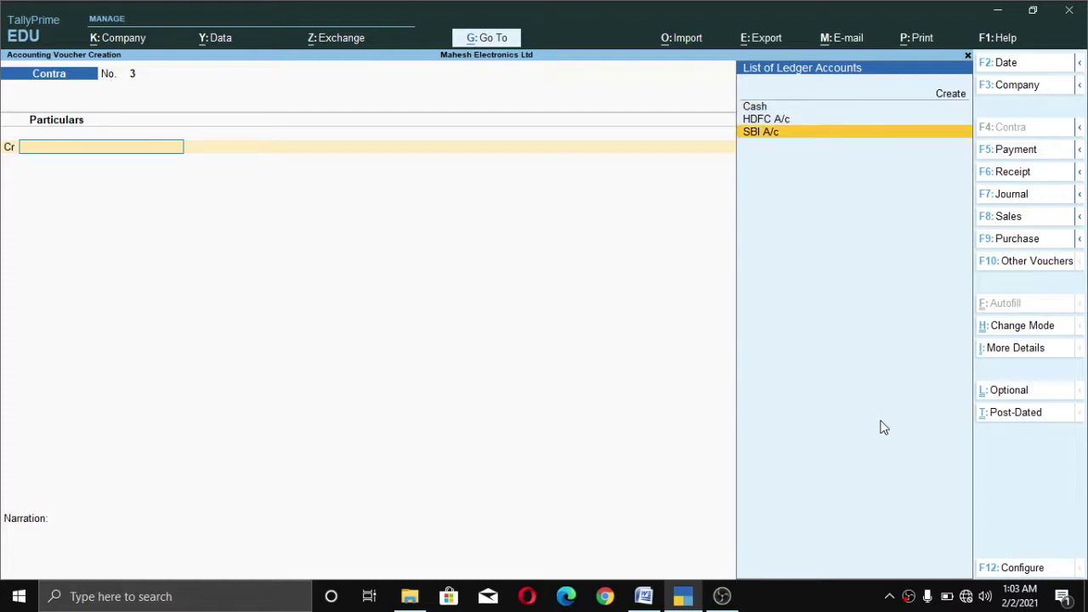
{"action": "key", "text": "Return"}
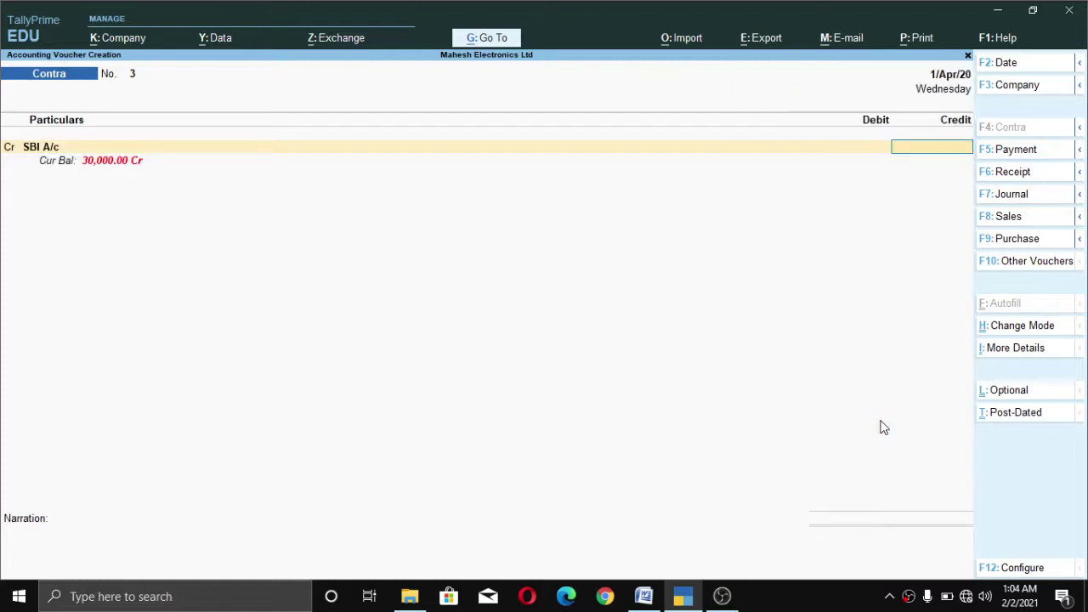
Credit 20,000 to SBI A/c and allocate it as a Cheque with cheque range Not Applicable.
{"action": "type", "text": "20000"}
{"action": "key", "text": "Return"}
{"action": "key", "text": "Return"}
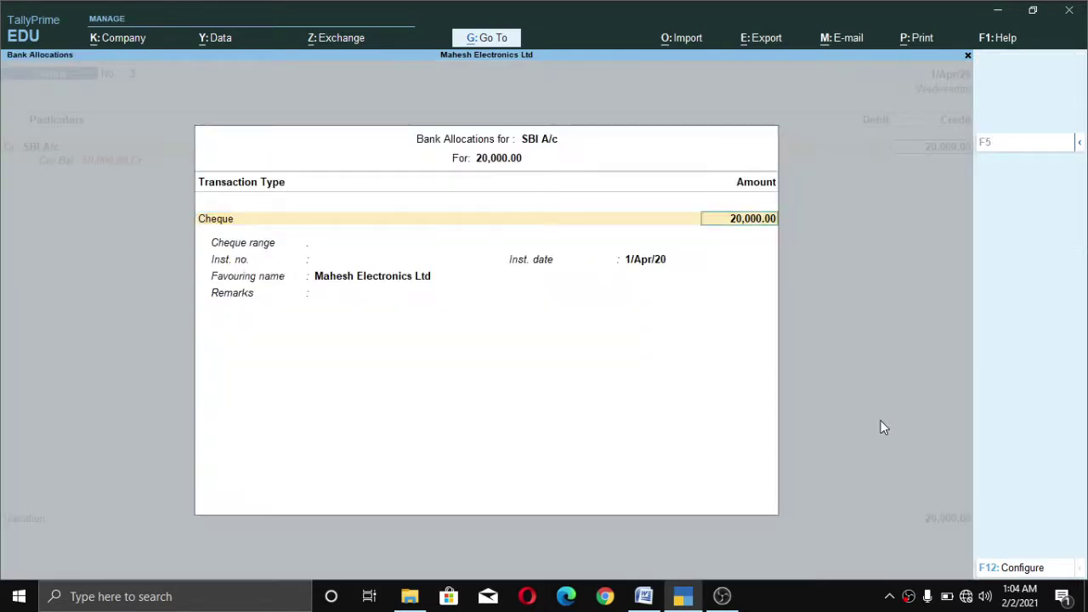
{"action": "key", "text": "Return"}
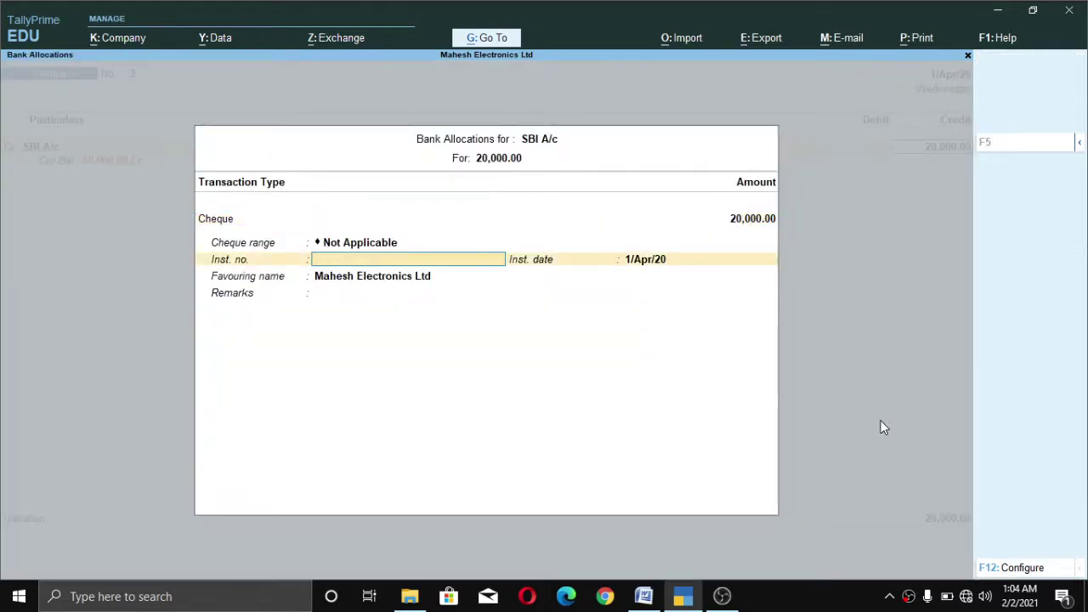
Enter instrument number 558555 dated 1/Apr/20, keep Mahesh Electronics Ltd as the favouring name, and leave the remarks blank.
{"action": "type", "text": "558555"}
{"action": "key", "text": "Return"}
{"action": "key", "text": "Return"}
{"action": "key", "text": "Return"}
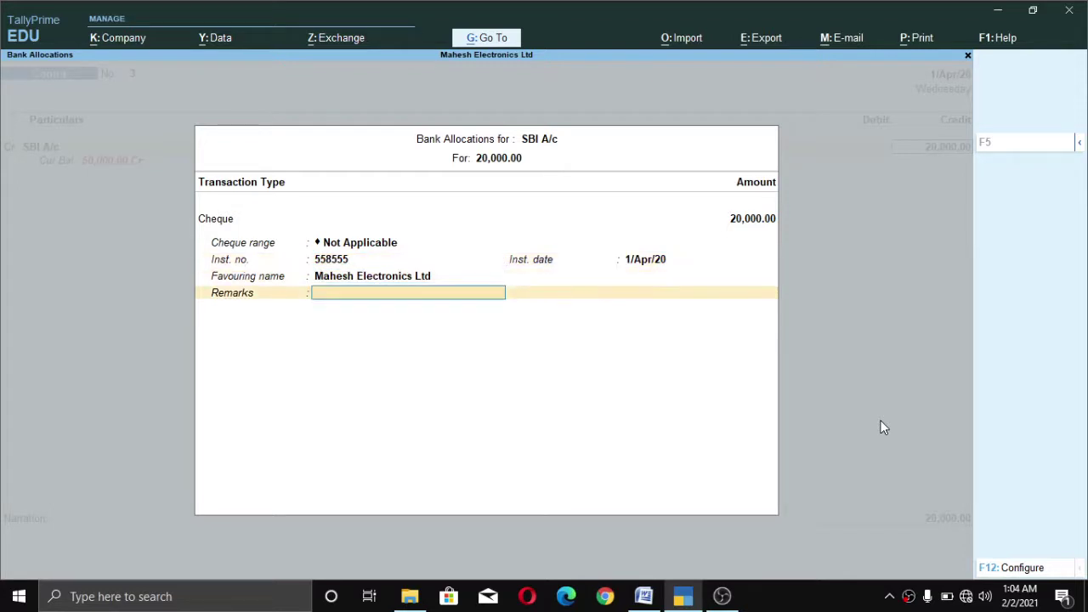
{"action": "key", "text": "Return"}
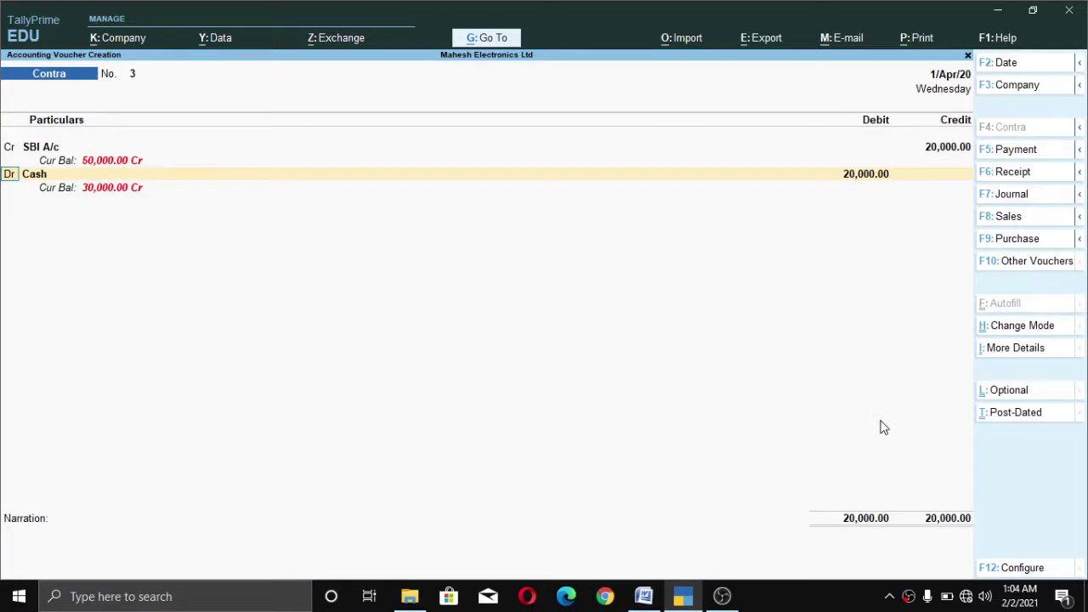
Change the debit ledger from Cash to HDFC A/c for 20,000 with Cheque/DD as the transaction type.
{"action": "key", "text": "Return"}
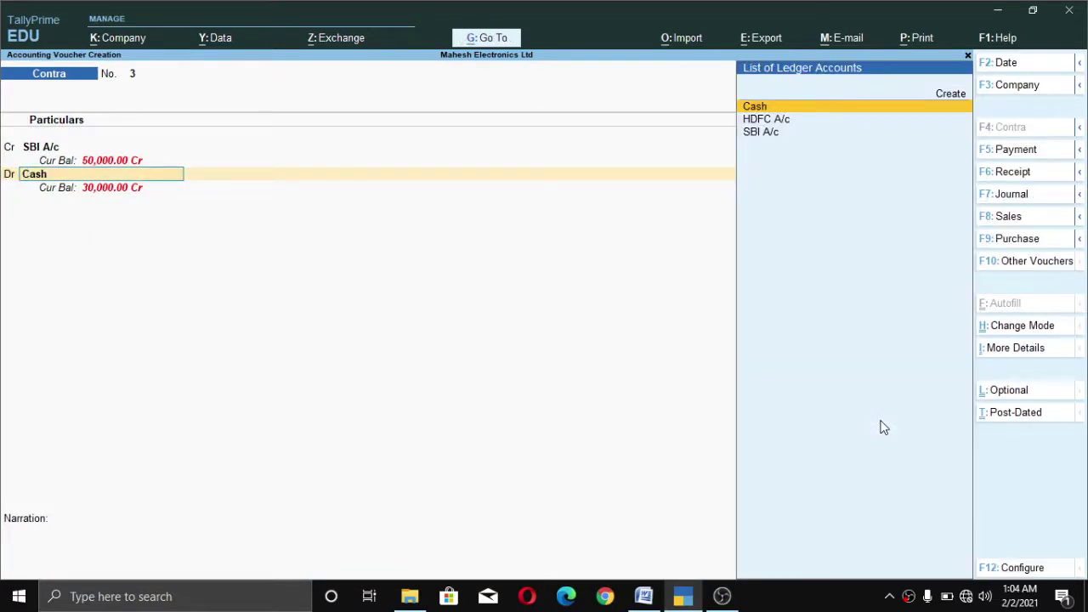
{"action": "key", "text": "Down"}
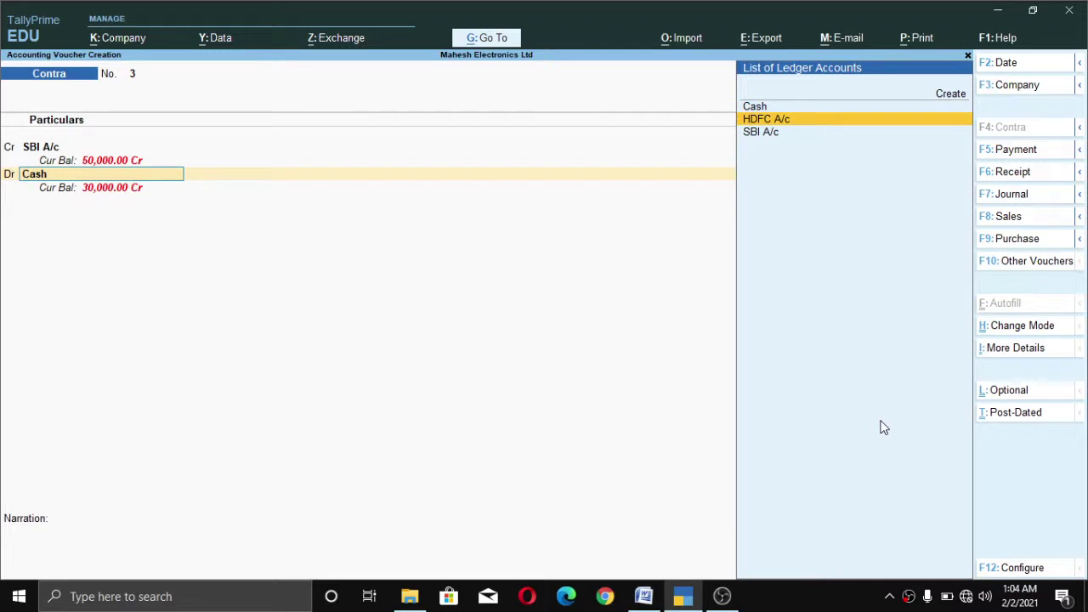
{"action": "key", "text": "Return"}
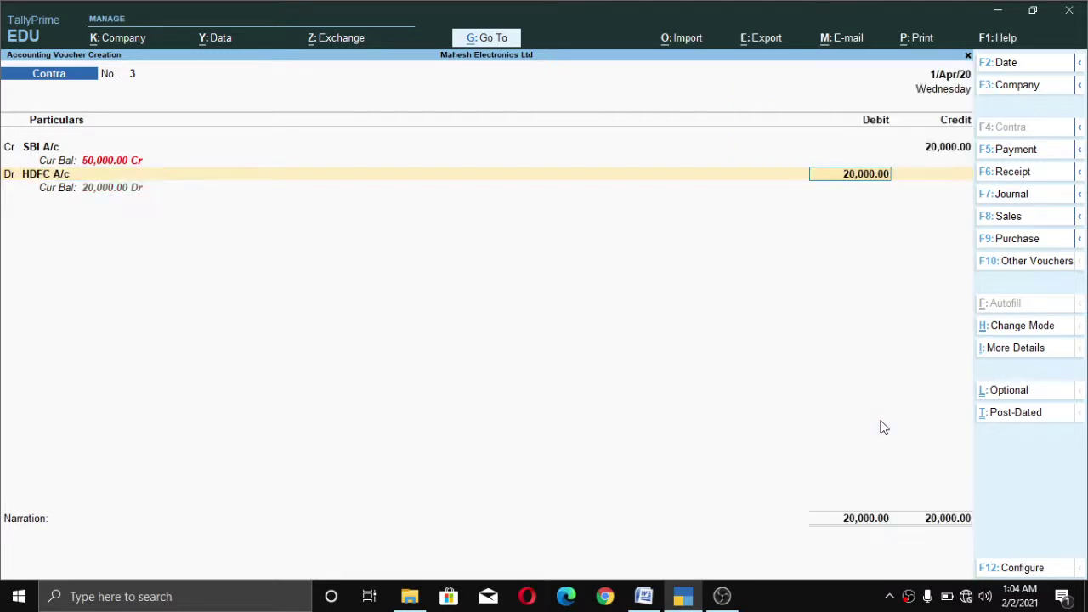
{"action": "key", "text": "Return"}
{"action": "key", "text": "Return"}
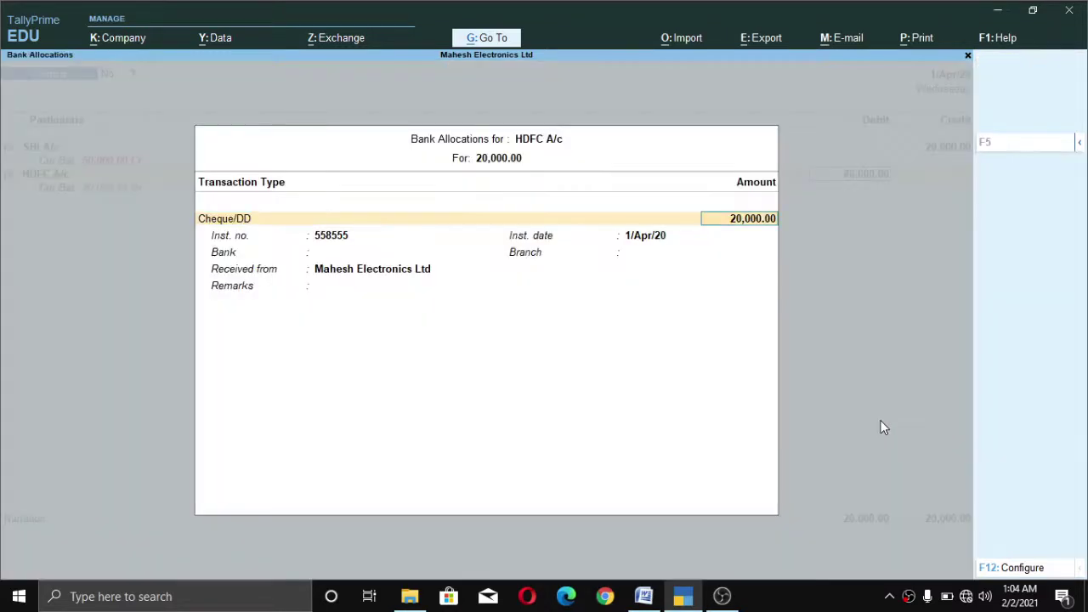
Complete the HDFC A/c bank allocation with the existing instrument details and Hdfc as the bank name, leaving branch and remarks blank.
{"action": "key", "text": "Return"}
{"action": "key", "text": "Return"}
{"action": "key", "text": "Return"}
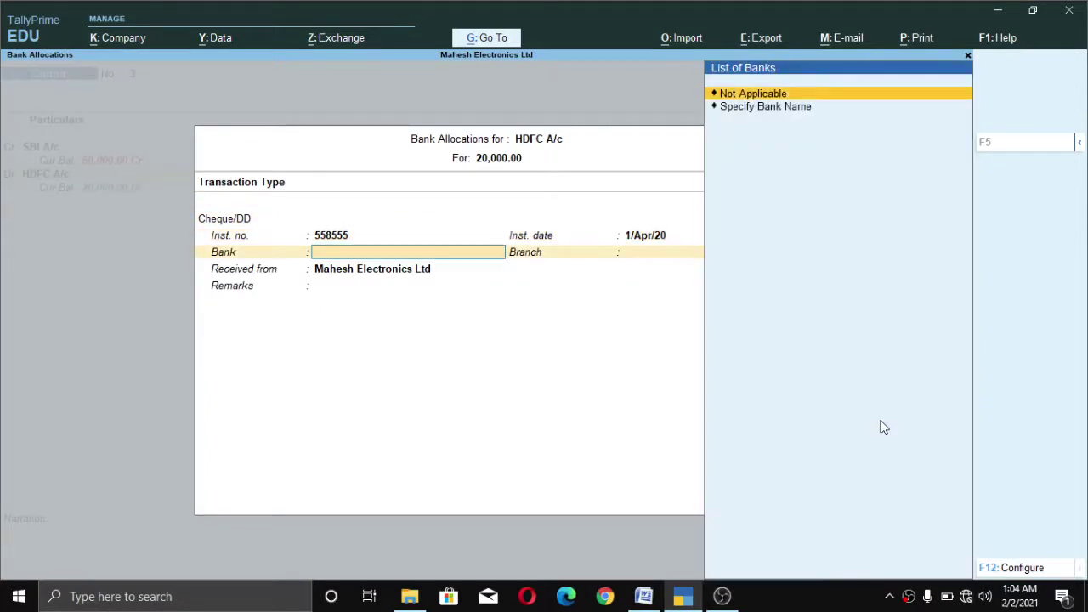
{"action": "key", "text": "Down"}
{"action": "key", "text": "Return"}
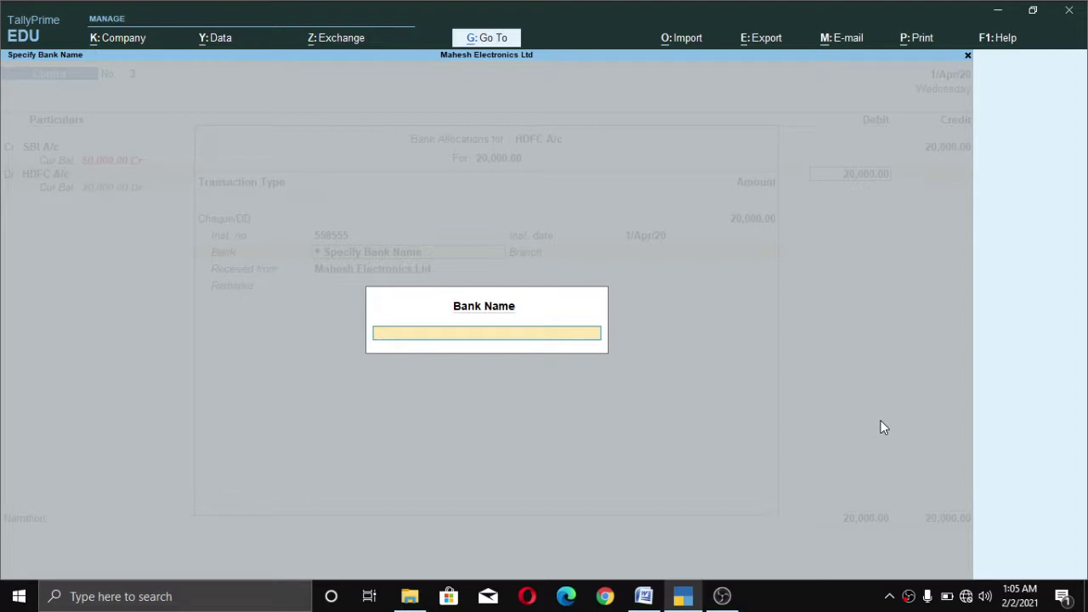
{"action": "type", "text": "Hdfc"}
{"action": "key", "text": "Return"}
{"action": "key", "text": "Return"}
{"action": "key", "text": "Return"}
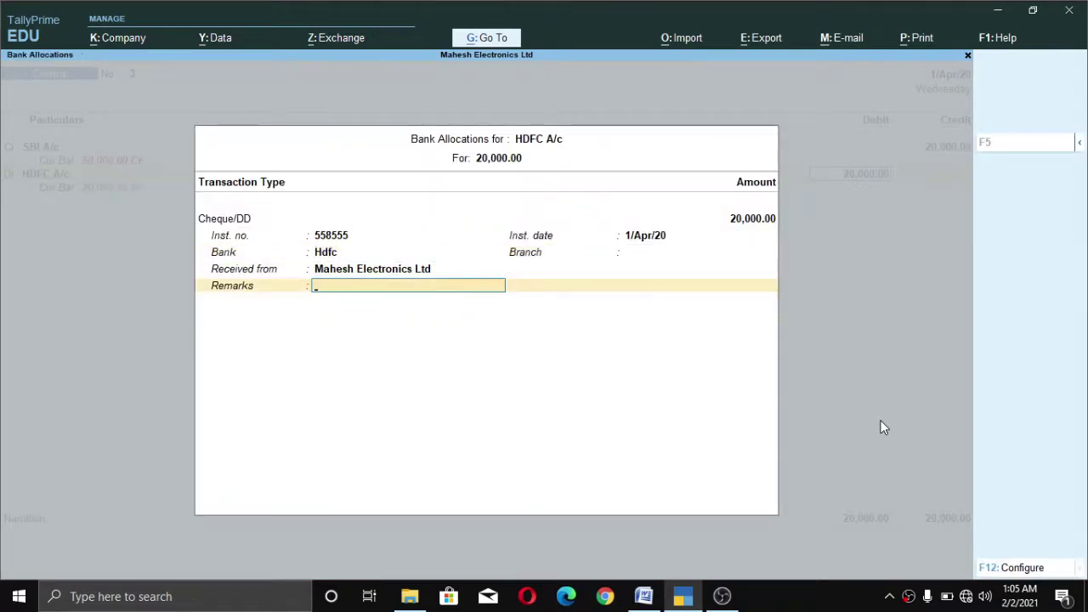
{"action": "key", "text": "Return"}
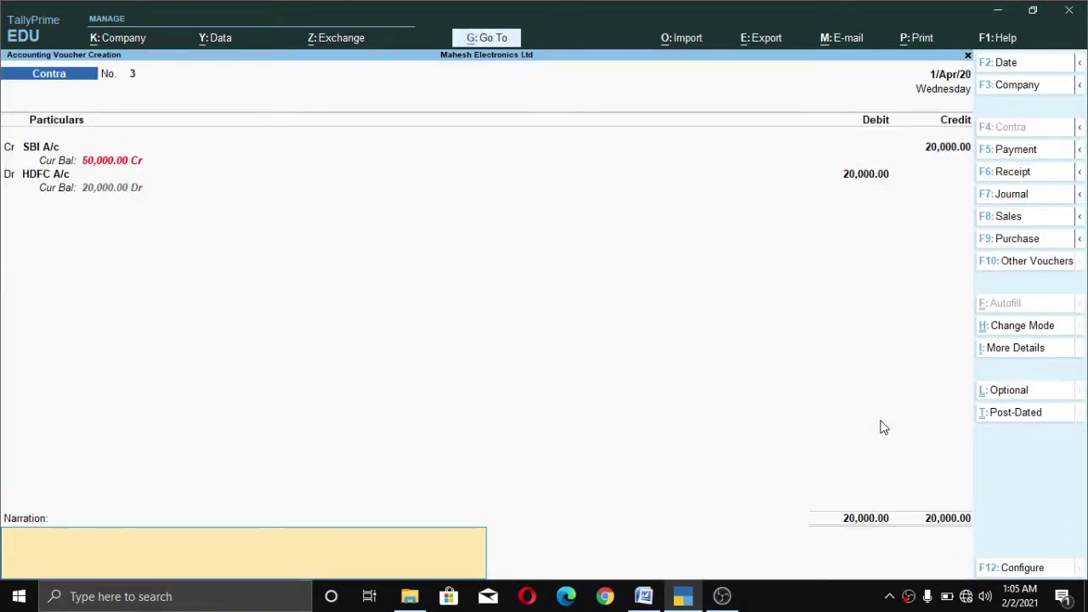
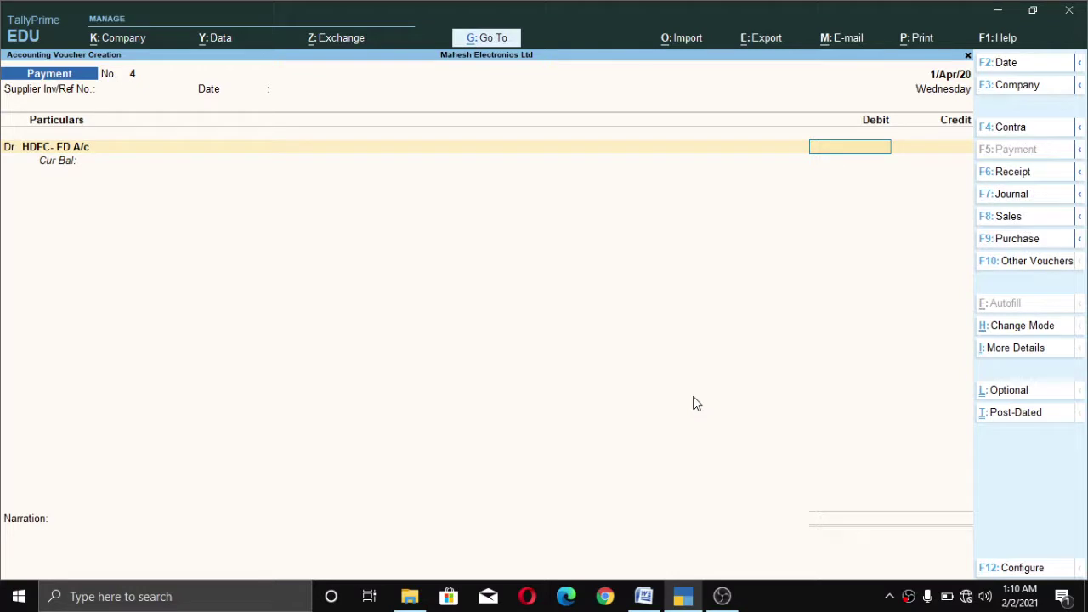
Debit HDFC- FD A/c with 400,000 and credit SBI A/c for the same amount in the Payment voucher.
{"action": "type", "text": "400000"}
{"action": "key", "text": "Return"}
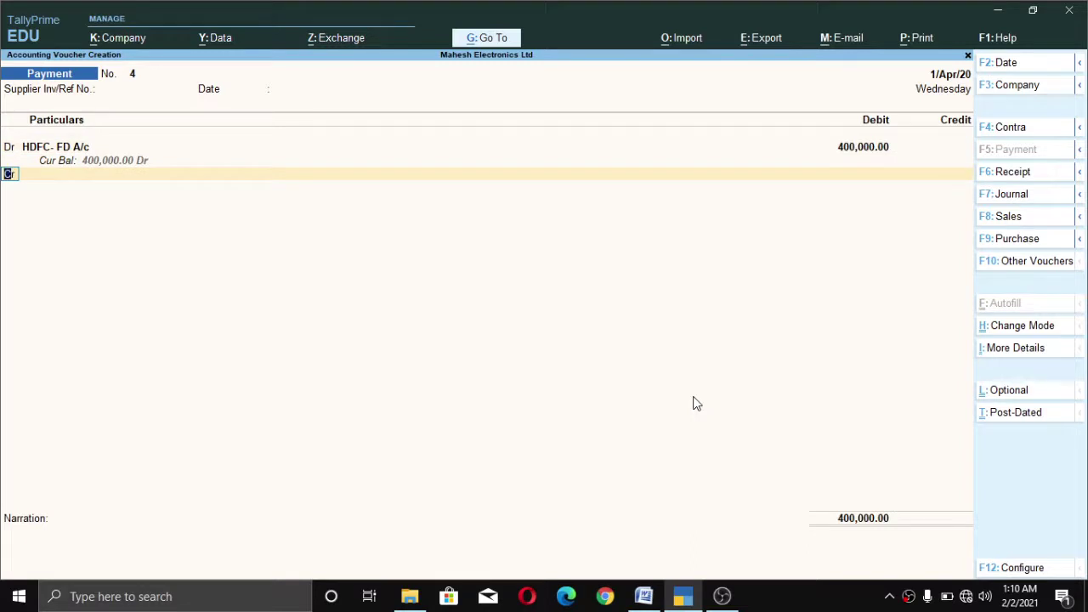
{"action": "key", "text": "Return"}
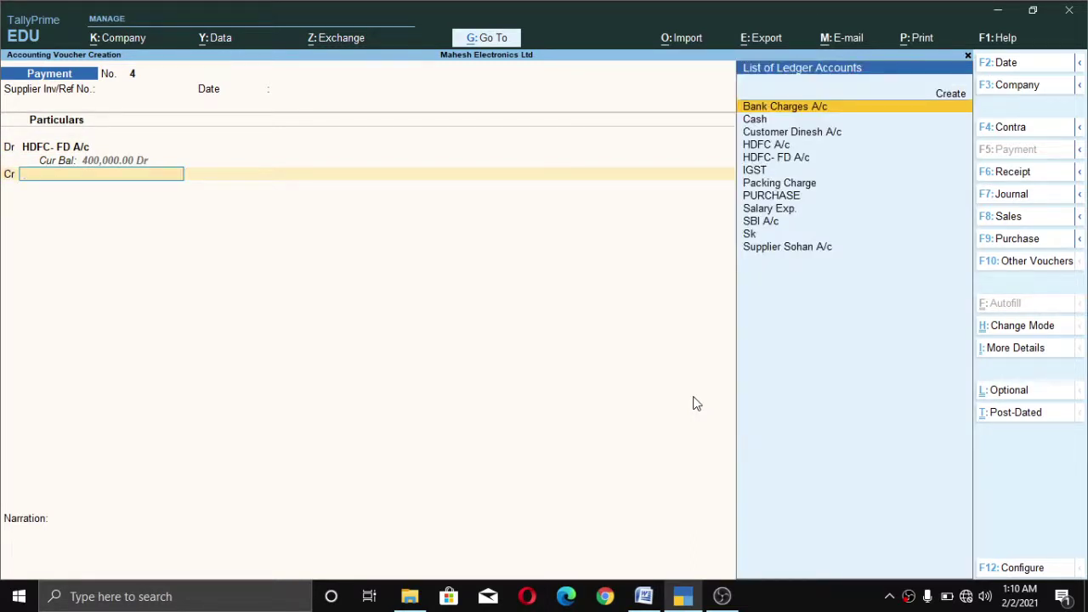
{"action": "type", "text": "Sb"}
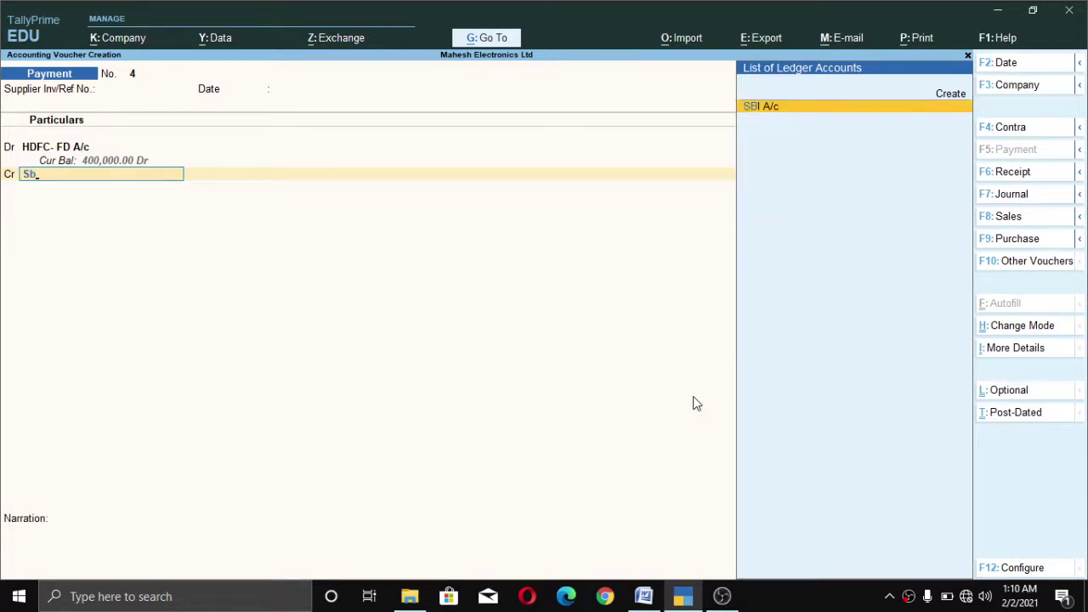
{"action": "key", "text": "Return"}
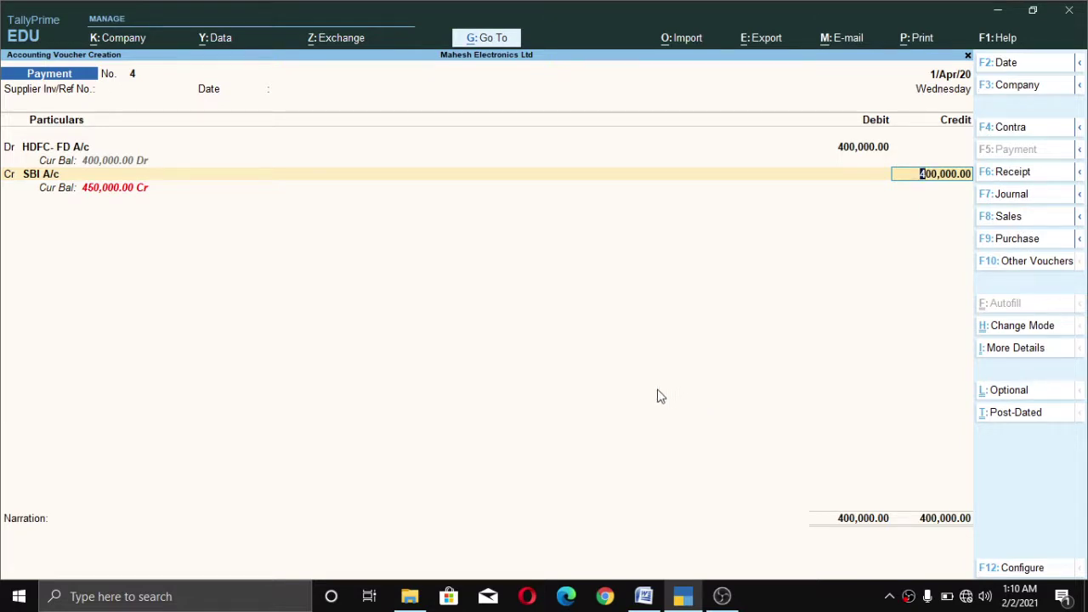
{"action": "key", "text": "Return"}
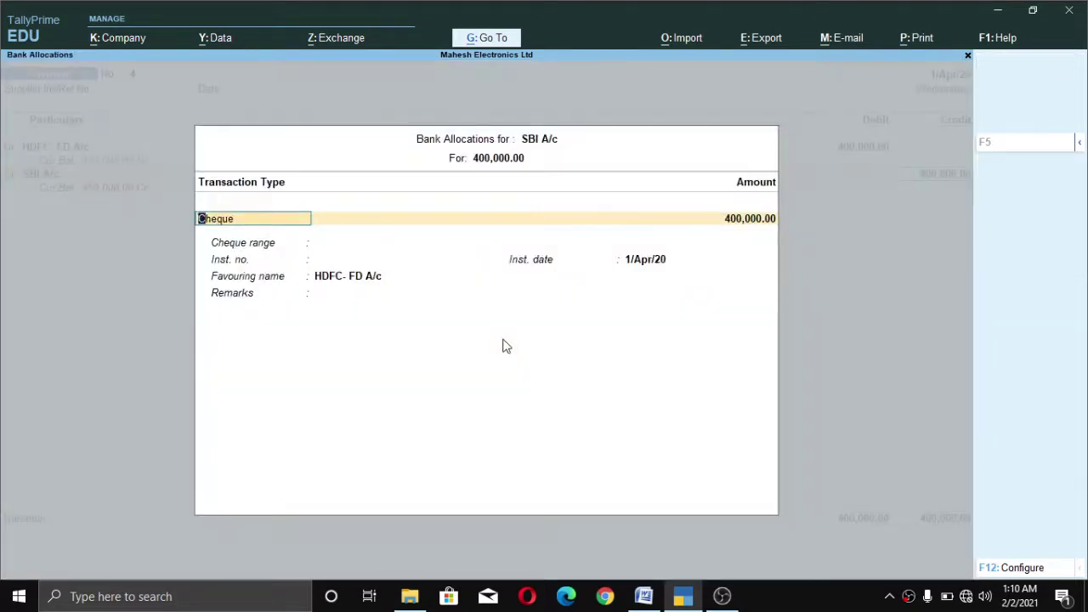
Allocate the SBI A/c credit as a Cheque, range Not Applicable, instrument number 555558 dated 1/Apr/20, and save the voucher without narration.
{"action": "key", "text": "Return"}
{"action": "key", "text": "Return"}
{"action": "type", "text": "55"}
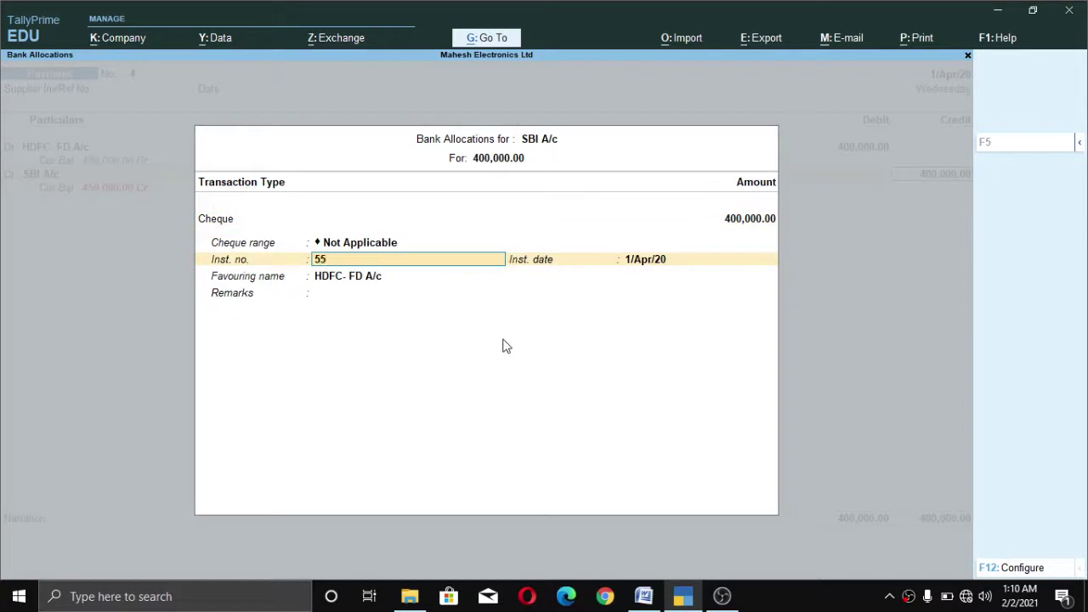
{"action": "type", "text": "5558"}
{"action": "key", "text": "Return"}
{"action": "key", "text": "Return"}
{"action": "key", "text": "Return"}
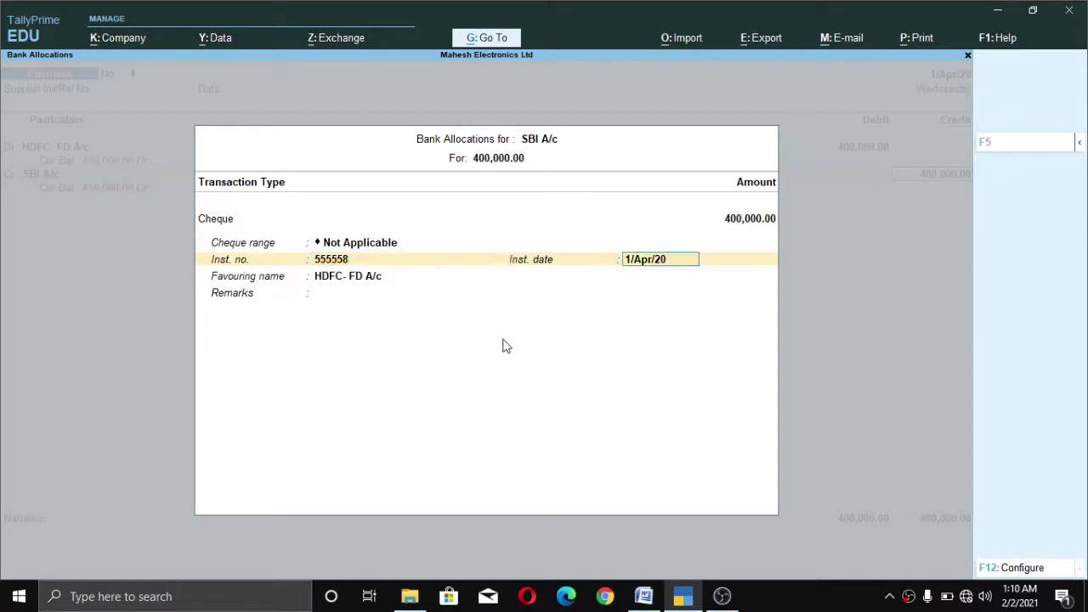
{"action": "key", "text": "Return"}
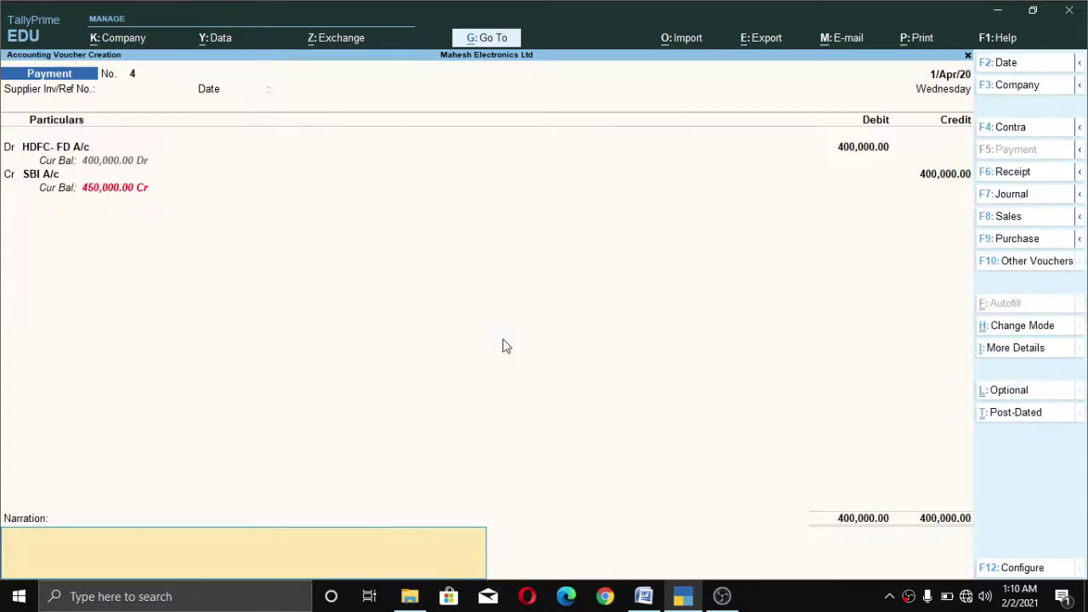
{"action": "key", "text": "Return"}
{"action": "key", "text": "Return"}
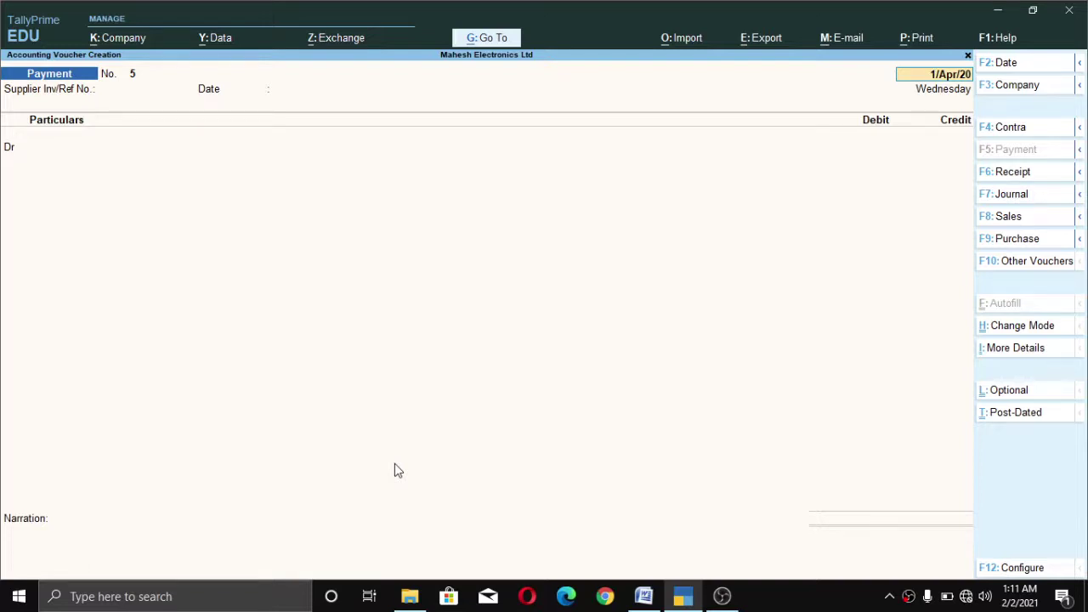
{"action": "key", "text": "Return"}
{"action": "key", "text": "Return"}
{"action": "key", "text": "ctrl"}
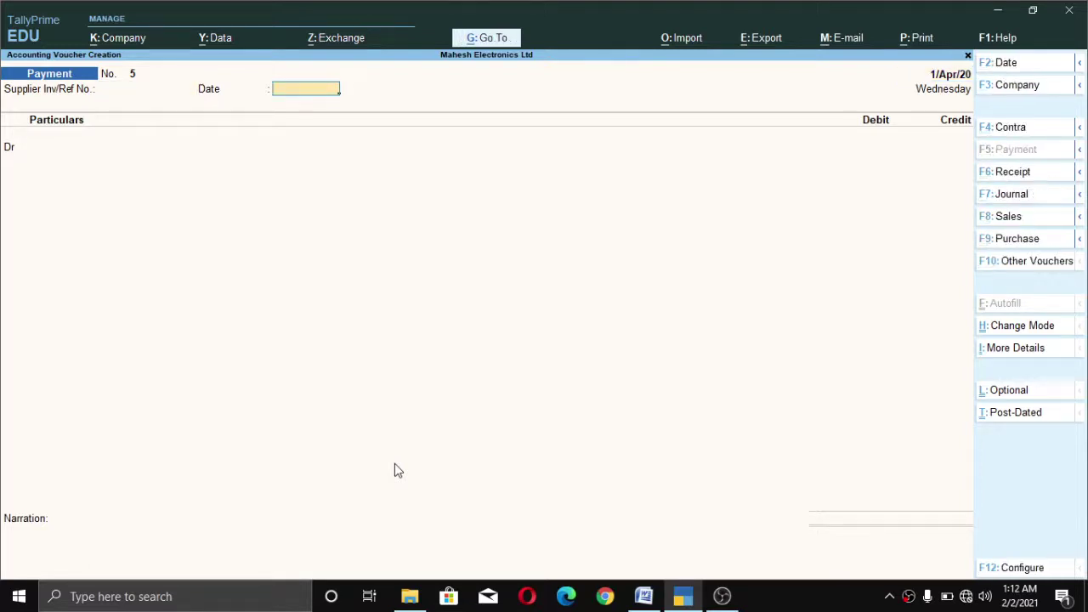
{"action": "key", "text": "Return"}
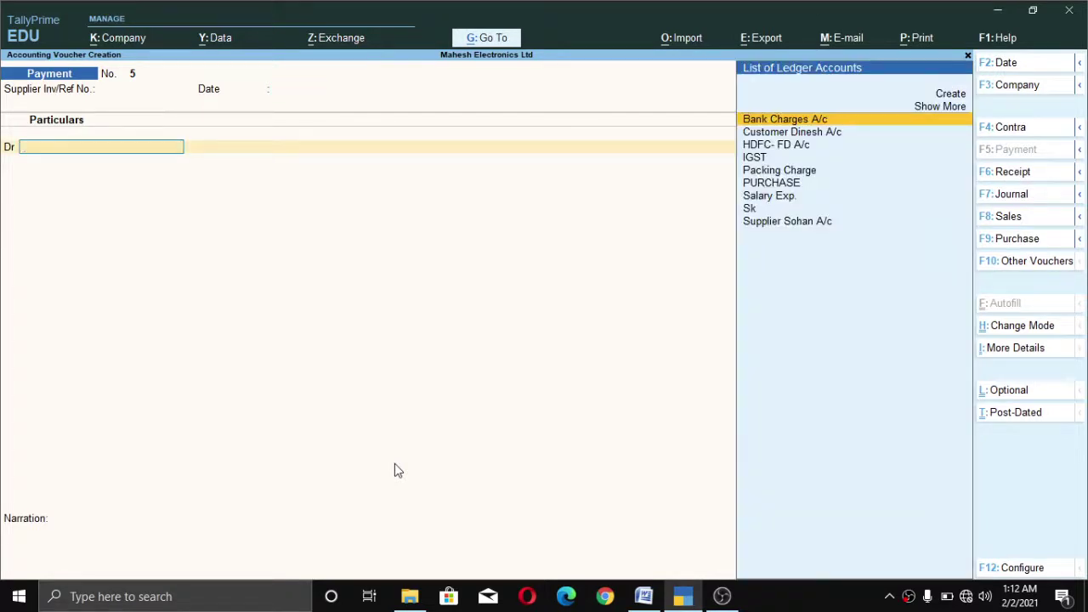
{"action": "key", "text": "ctrl"}
{"action": "type", "text": "Hd"}
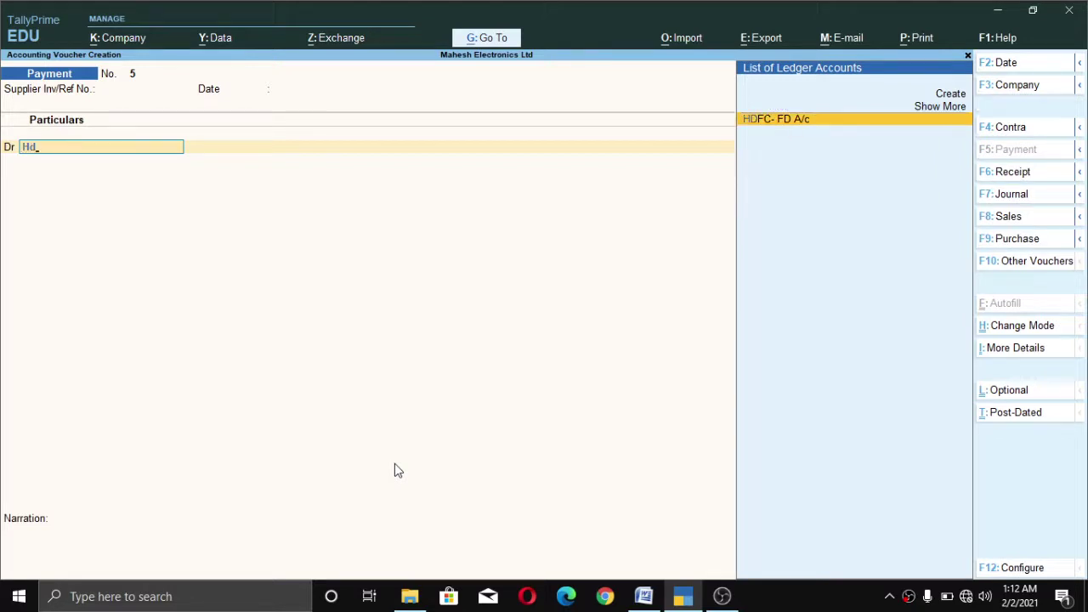
{"action": "key", "text": "BackSpace"}
{"action": "key", "text": "alt"}
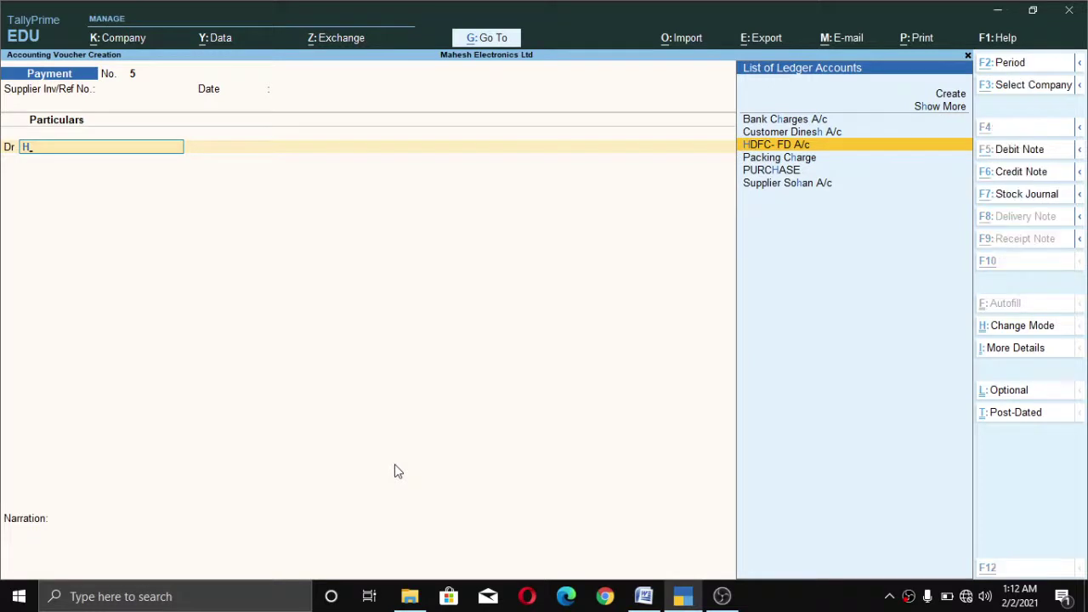
Start a Receipt voucher dated 1/Apr/20, leave the supplier reference and its date blank, and browse the ledgers available for the credit entry.
{"action": "key", "text": "F6"}
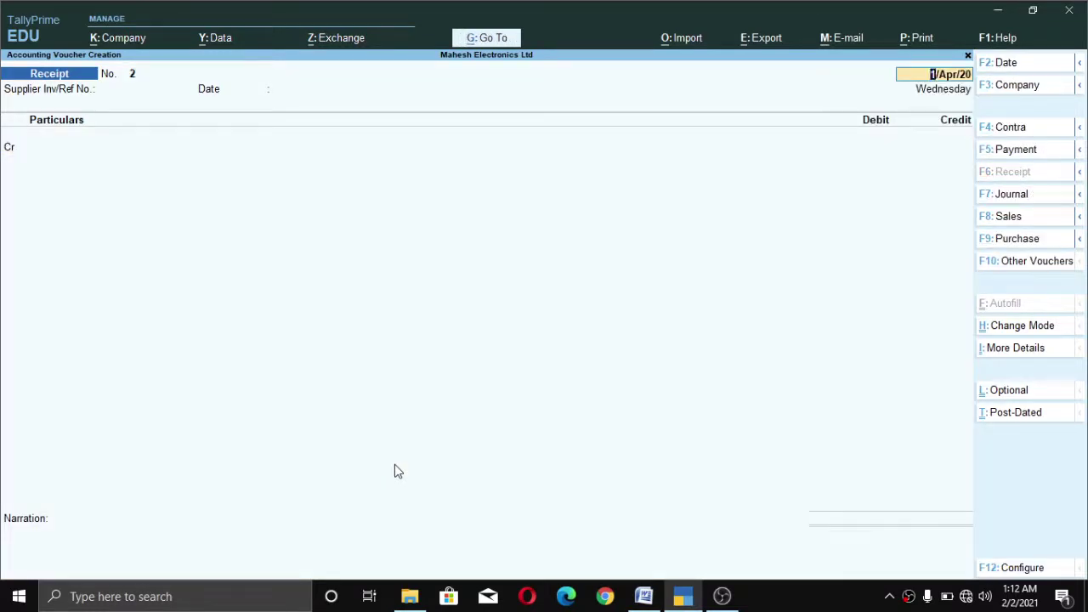
{"action": "key", "text": "Return"}
{"action": "key", "text": "Return"}
{"action": "key", "text": "Return"}
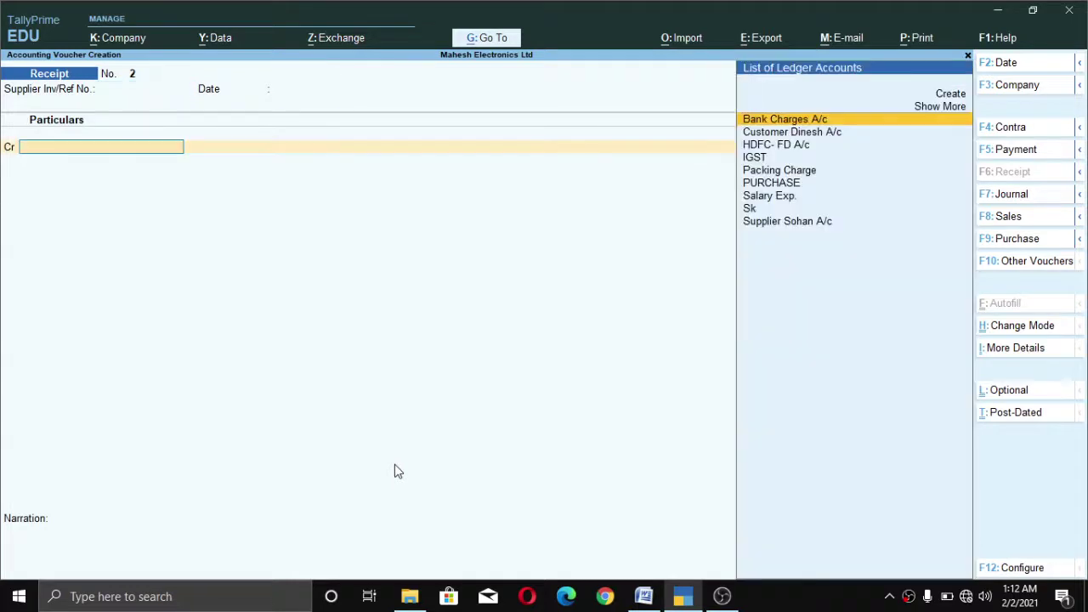
{"action": "key", "text": "Down"}
{"action": "key", "text": "Down"}
{"action": "key", "text": "Down"}
{"action": "key", "text": "Down"}
{"action": "key", "text": "Down"}
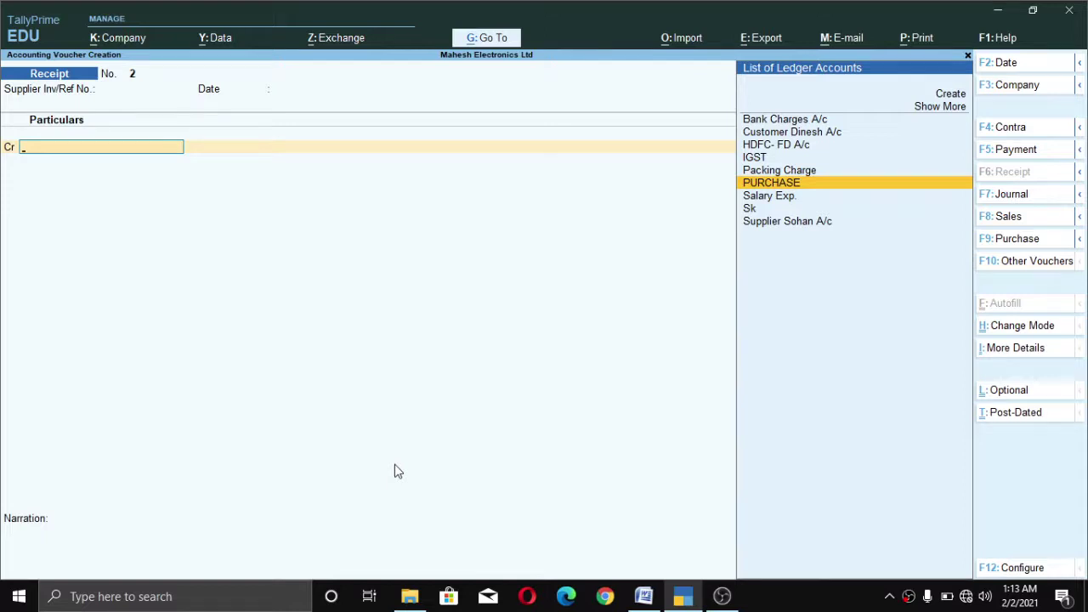
Check the golden rules table in the Word document for which account types to debit and credit, and return to TallyPrime.
{"action": "key", "text": "alt+Tab"}
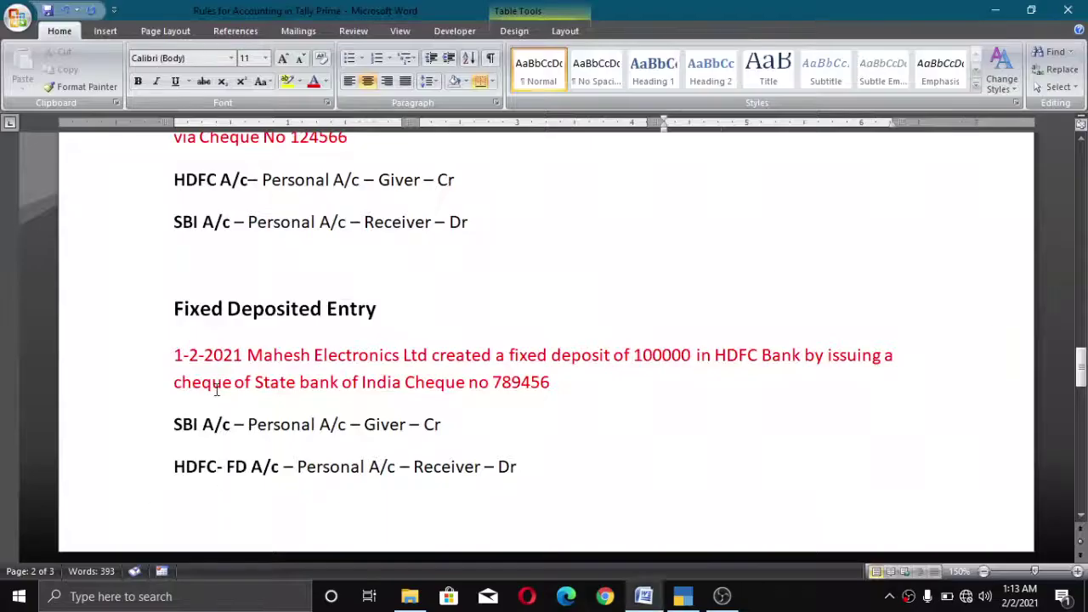
{"action": "scroll", "coordinate": [217, 389], "scroll_direction": "up", "scroll_amount": 20}
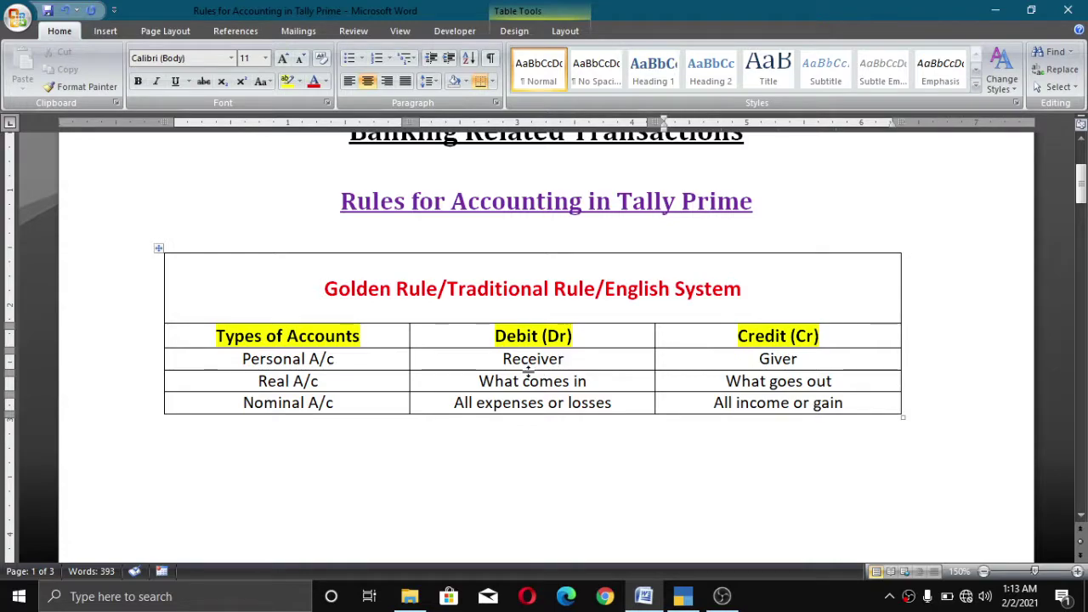
{"action": "key", "text": "alt+Tab"}
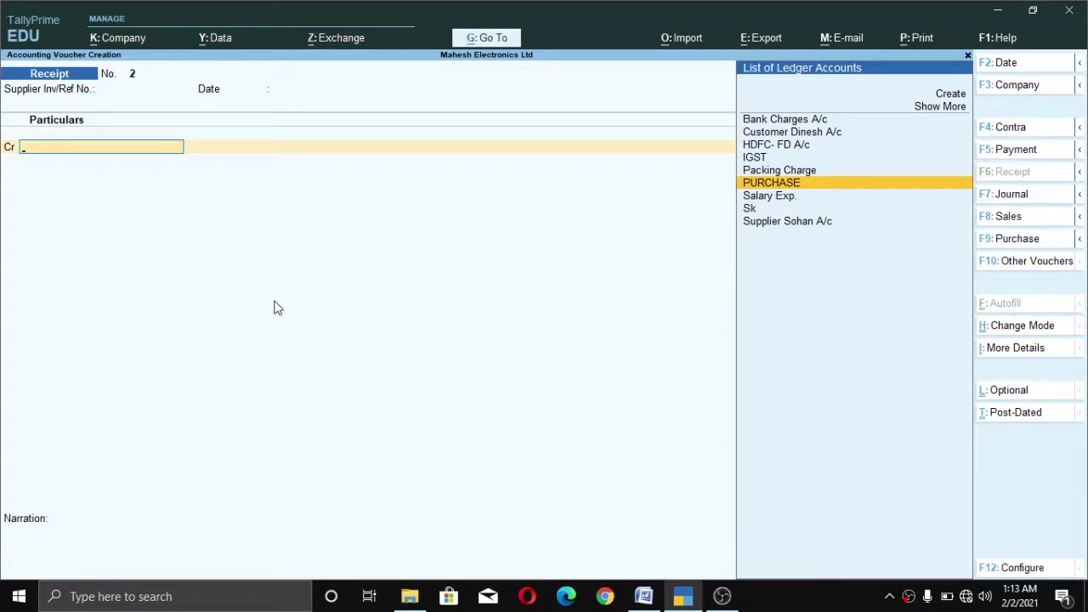
Create a ledger named Interest from the credit entry, without an alias, and place it under Indirect Incomes.
{"action": "key", "text": "alt+c"}
{"action": "type", "text": "In"}
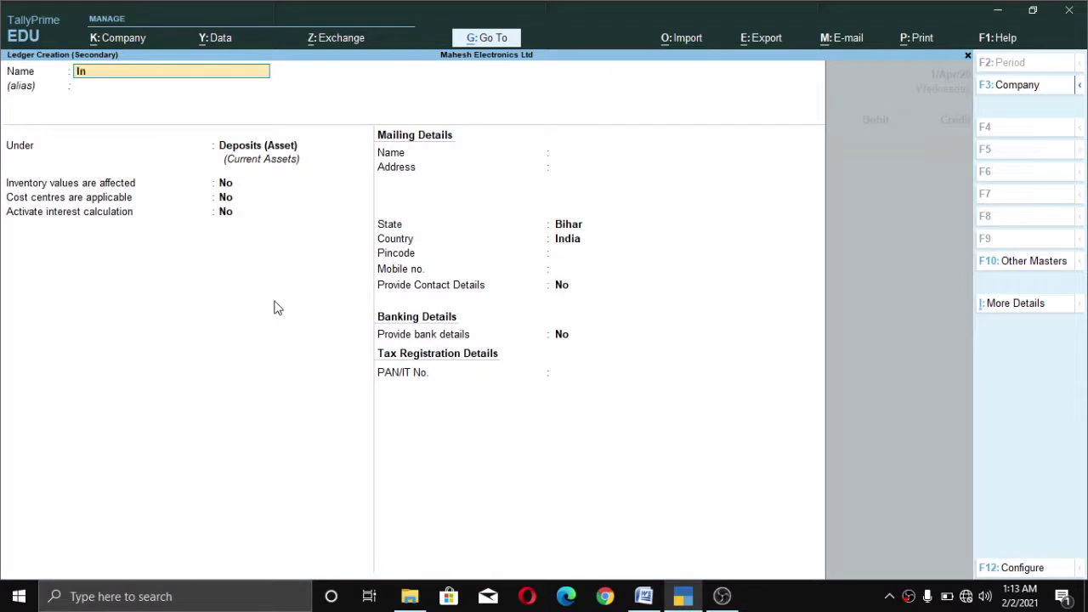
{"action": "type", "text": "terest"}
{"action": "key", "text": "Return"}
{"action": "key", "text": "Return"}
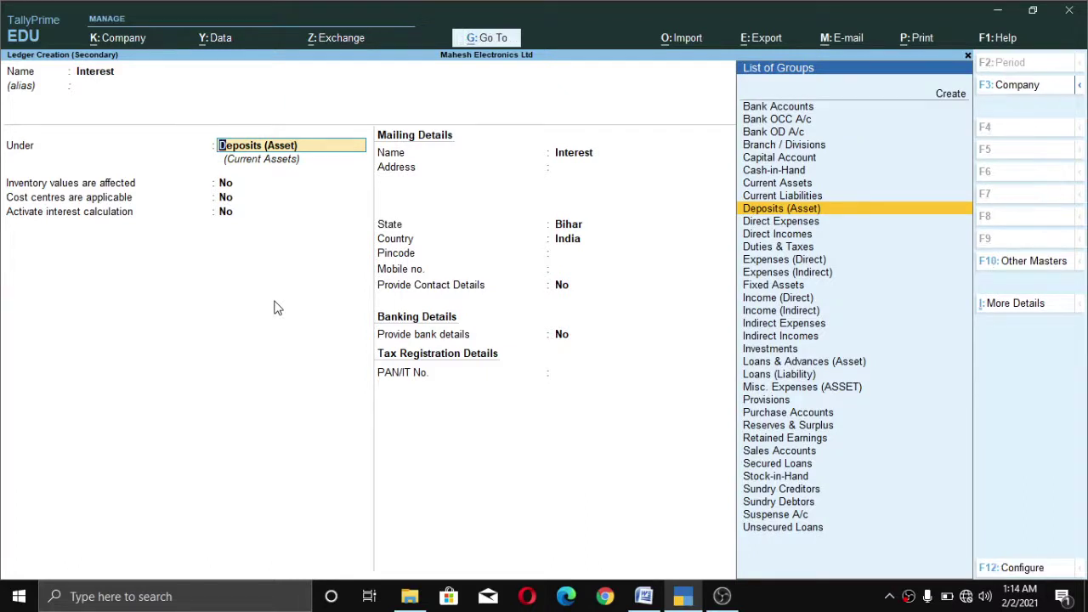
{"action": "type", "text": "In"}
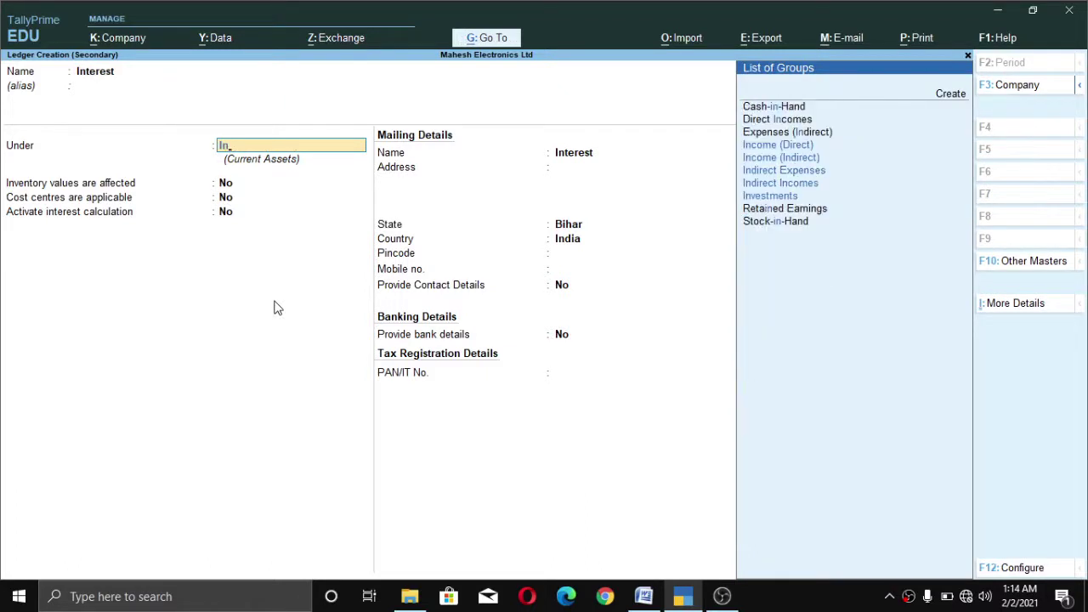
{"action": "key", "text": "Down"}
{"action": "key", "text": "Down"}
{"action": "key", "text": "Down"}
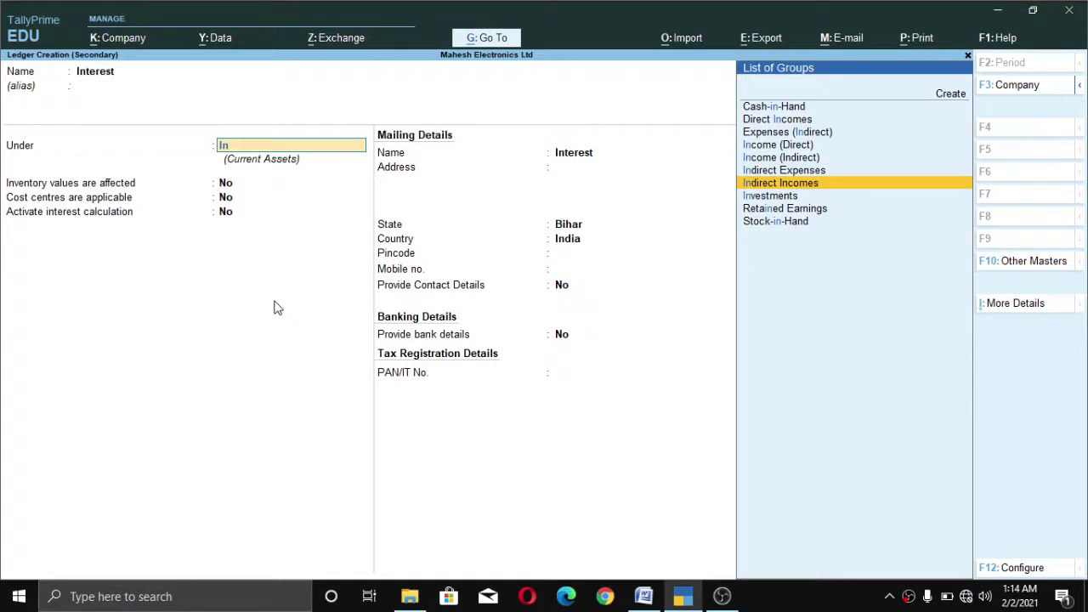
{"action": "key", "text": "Return"}
Turn off cost centres for the Interest ledger, keep its other settings at No or Not Applicable, and save it.
{"action": "key", "text": "Return"}
{"action": "key", "text": "Return"}
{"action": "key", "text": "Return"}
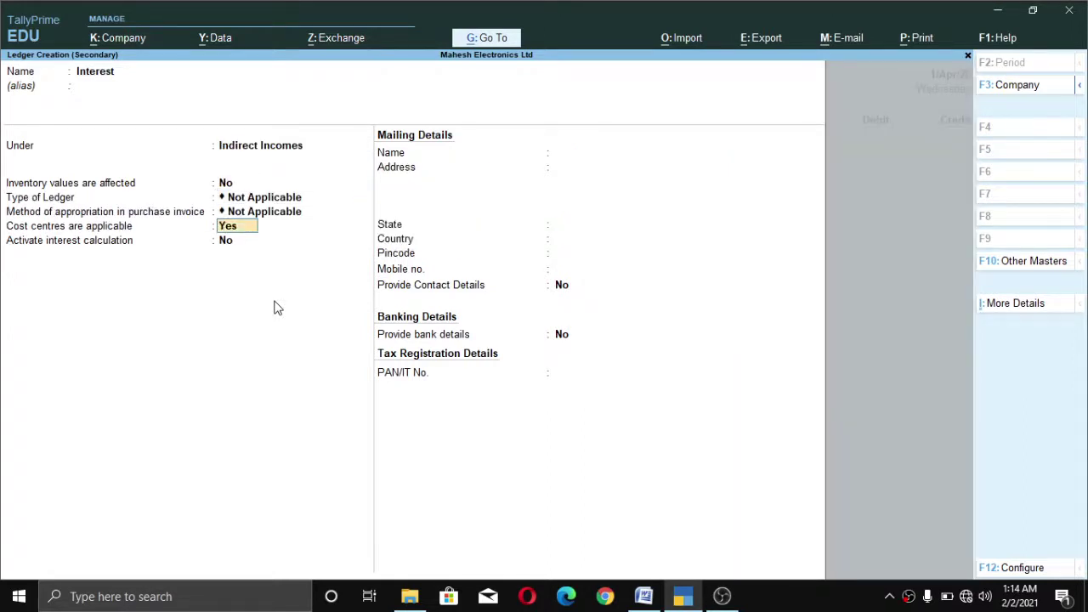
{"action": "type", "text": "n"}
{"action": "key", "text": "Return"}
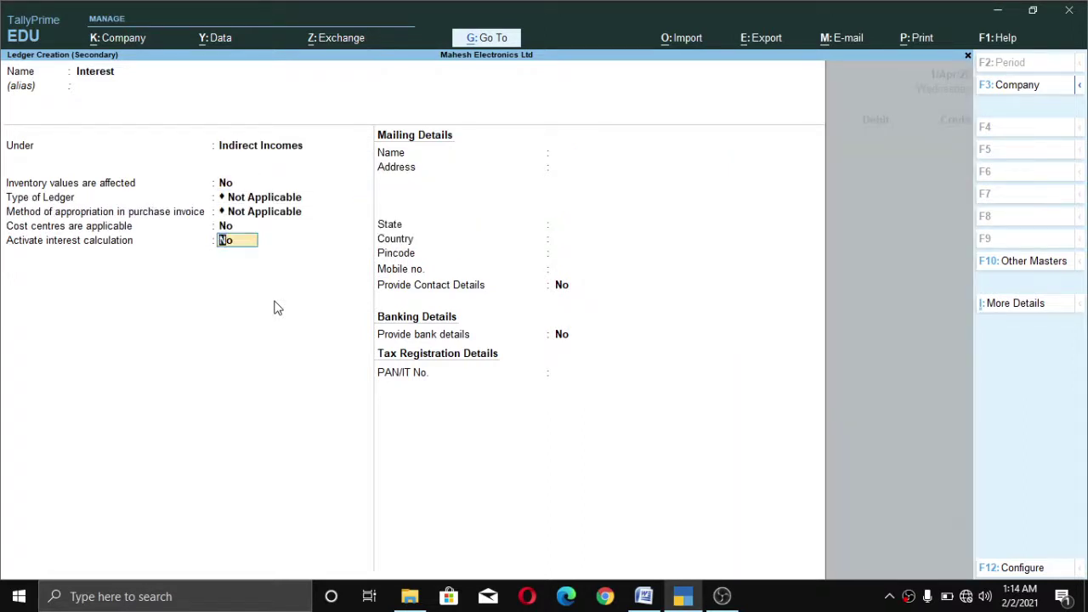
{"action": "key", "text": "Return"}
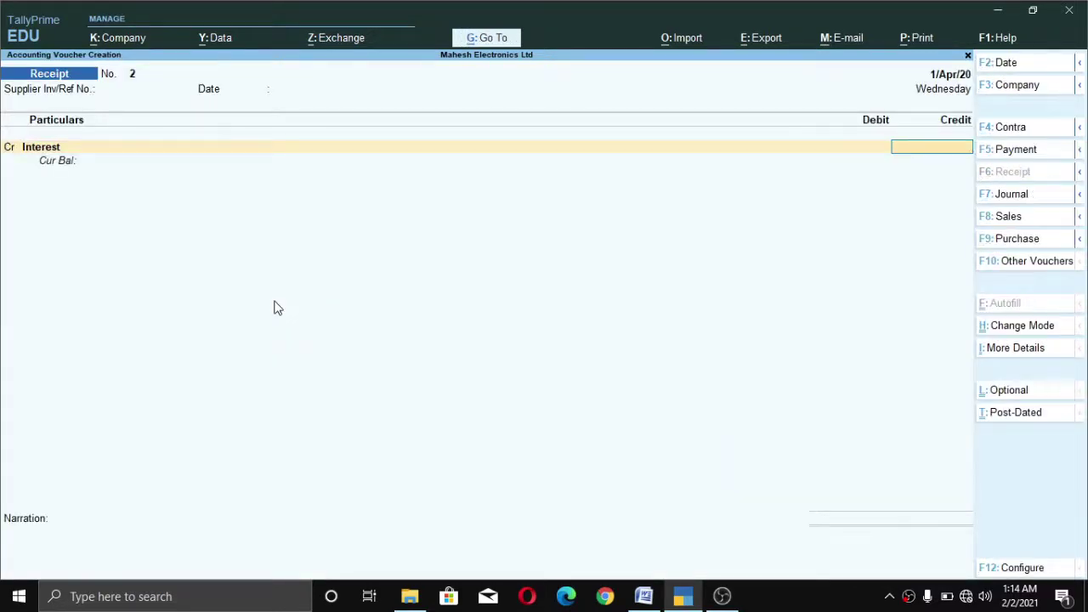
Credit Interest with 2,000 and choose HDFC A/c as the debit ledger for the same amount.
{"action": "type", "text": "2000"}
{"action": "key", "text": "Return"}
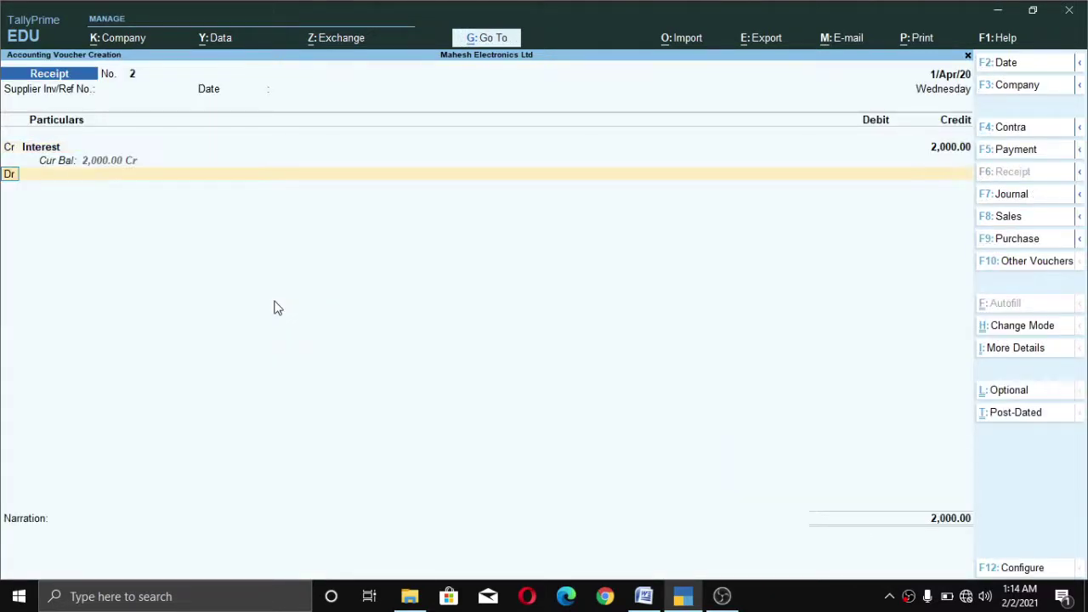
{"action": "key", "text": "Return"}
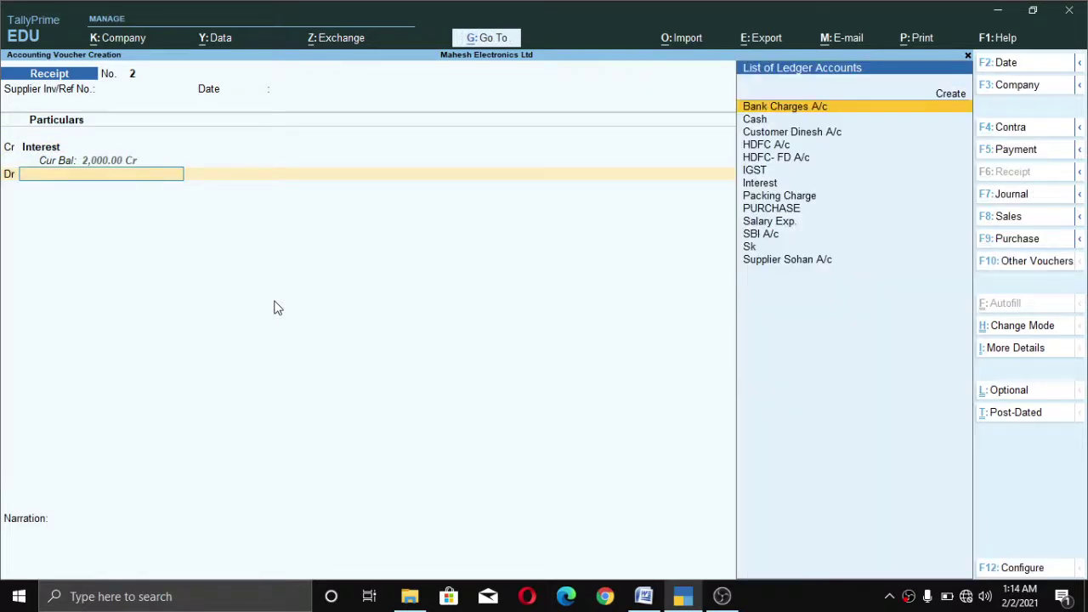
{"action": "key", "text": "Down"}
{"action": "key", "text": "Down"}
{"action": "key", "text": "Down"}
{"action": "key", "text": "Down"}
{"action": "key", "text": "Down"}
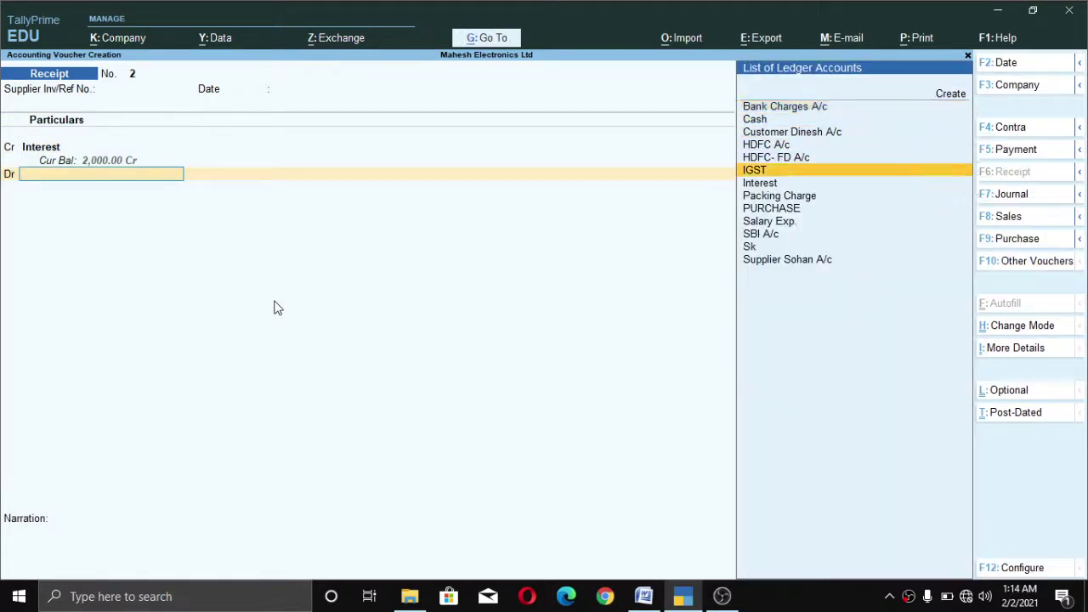
{"action": "key", "text": "Up"}
{"action": "key", "text": "Up"}
{"action": "key", "text": "Down"}
{"action": "key", "text": "Down"}
{"action": "key", "text": "Up"}
{"action": "key", "text": "Up"}
{"action": "key", "text": "Return"}
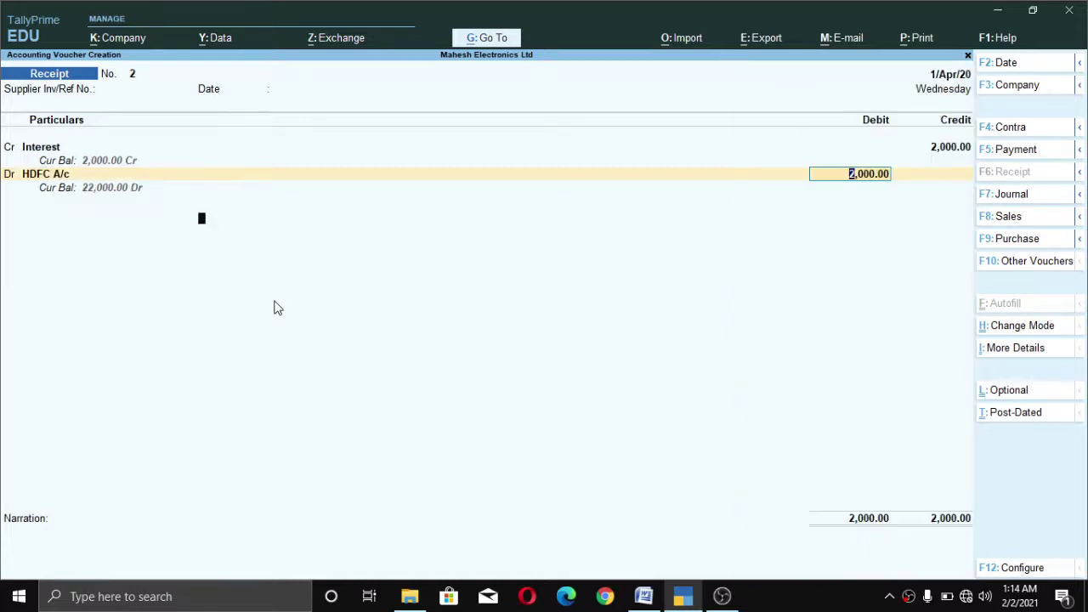
Allocate the HDFC A/c debit as Cheque/DD with instrument number 556555 dated 1/Apr/20.
{"action": "key", "text": "Return"}
{"action": "key", "text": "Return"}
{"action": "key", "text": "Return"}
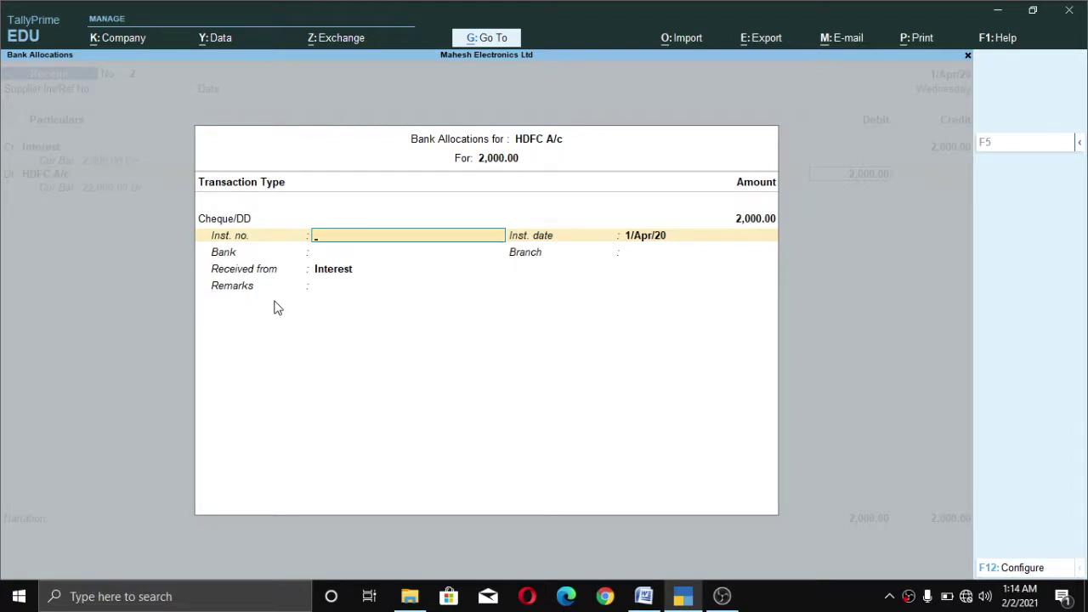
{"action": "key", "text": "BackSpace"}
{"action": "key", "text": "Return"}
{"action": "type", "text": "556555"}
{"action": "key", "text": "Return"}
{"action": "key", "text": "Return"}
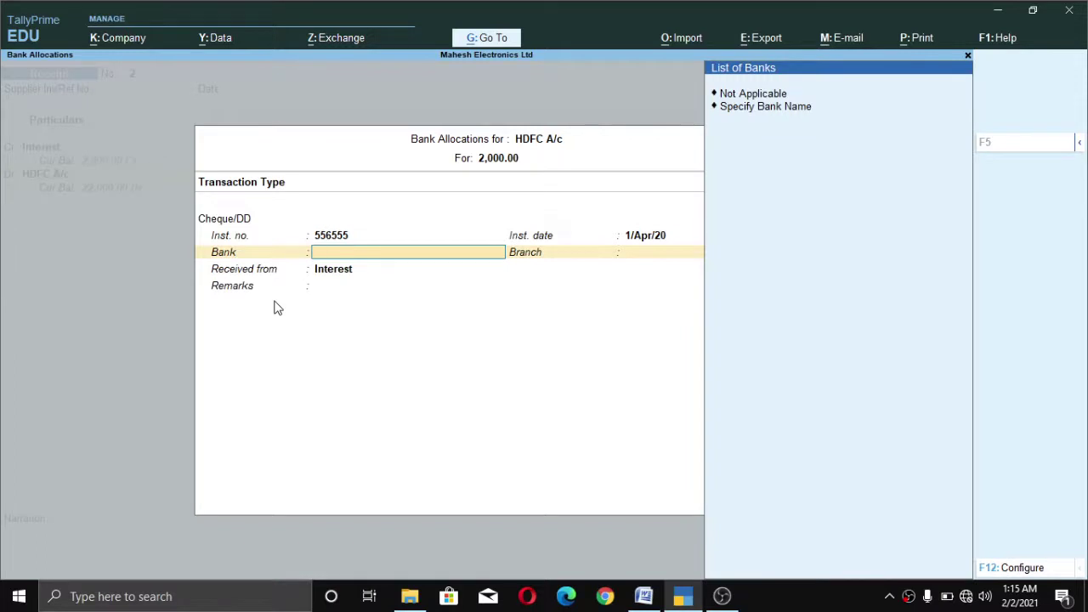
Specify Hdfc as the bank name, keep Interest as the received-from name, and leave branch, remarks and narration blank.
{"action": "key", "text": "Down"}
{"action": "key", "text": "Return"}
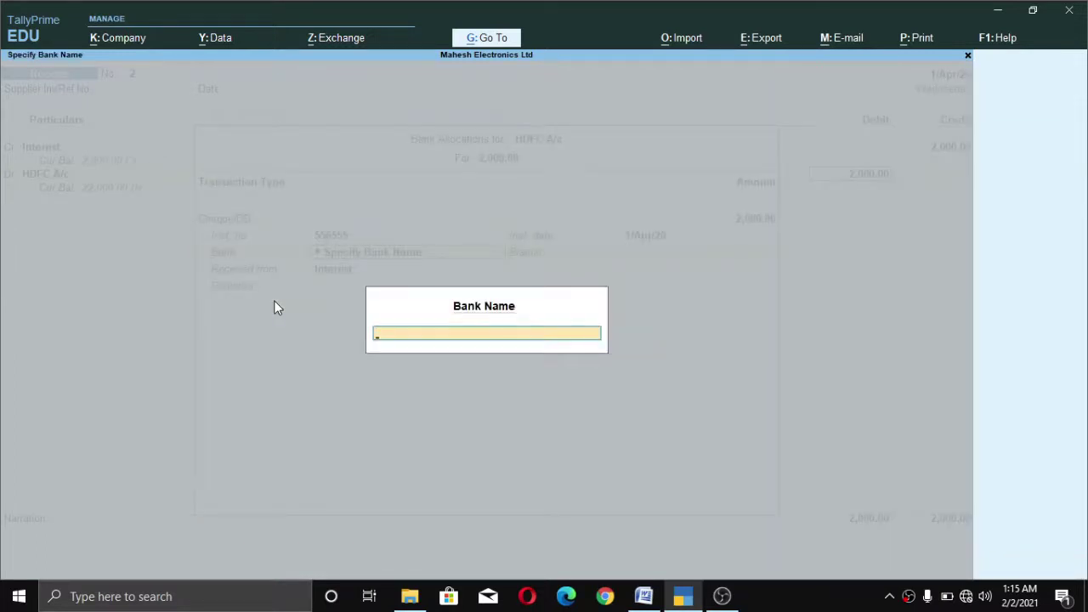
{"action": "type", "text": "Hdfc"}
{"action": "key", "text": "Return"}
{"action": "key", "text": "Return"}
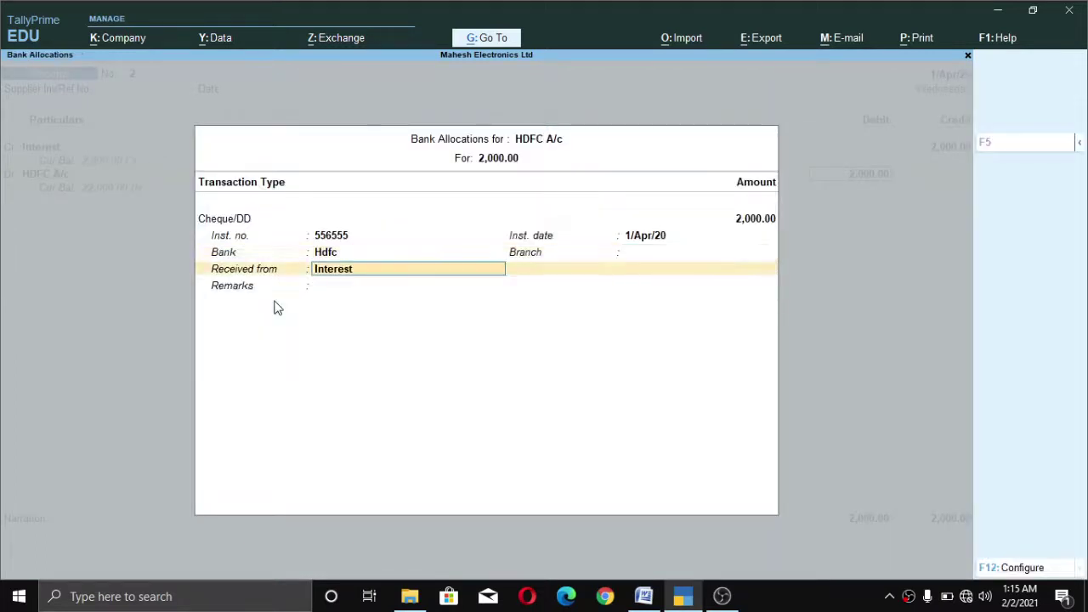
{"action": "key", "text": "Return"}
{"action": "key", "text": "Return"}
{"action": "key", "text": "Return"}
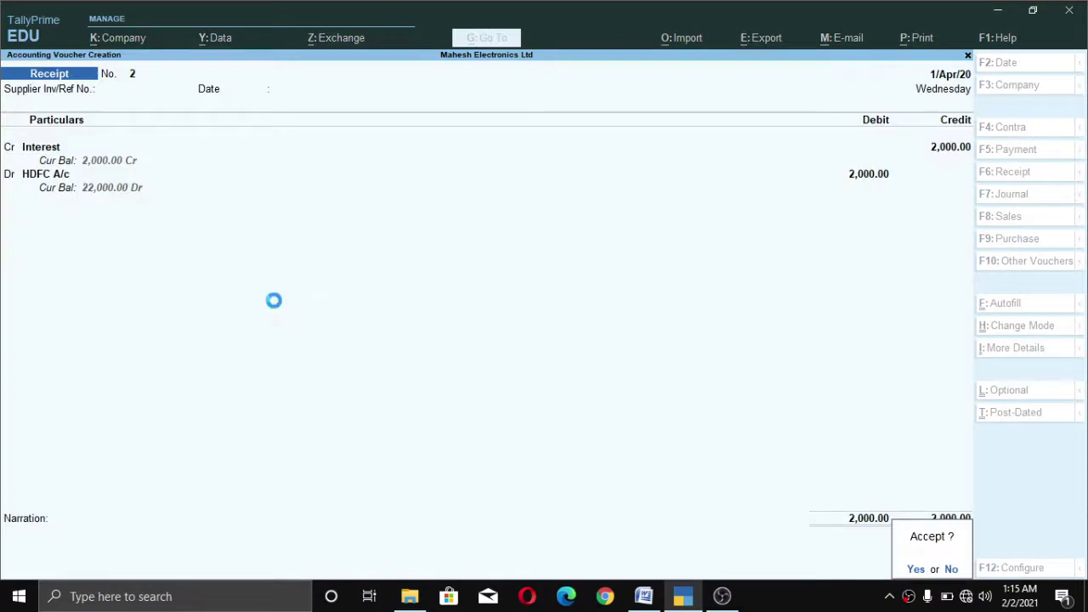
Accept the interest receipt voucher.
{"action": "key", "text": "Return"}
Switch to Word and review the golden rules table for expenses or losses, income or gain, and the giver.
{"action": "key", "text": "alt+Tab"}
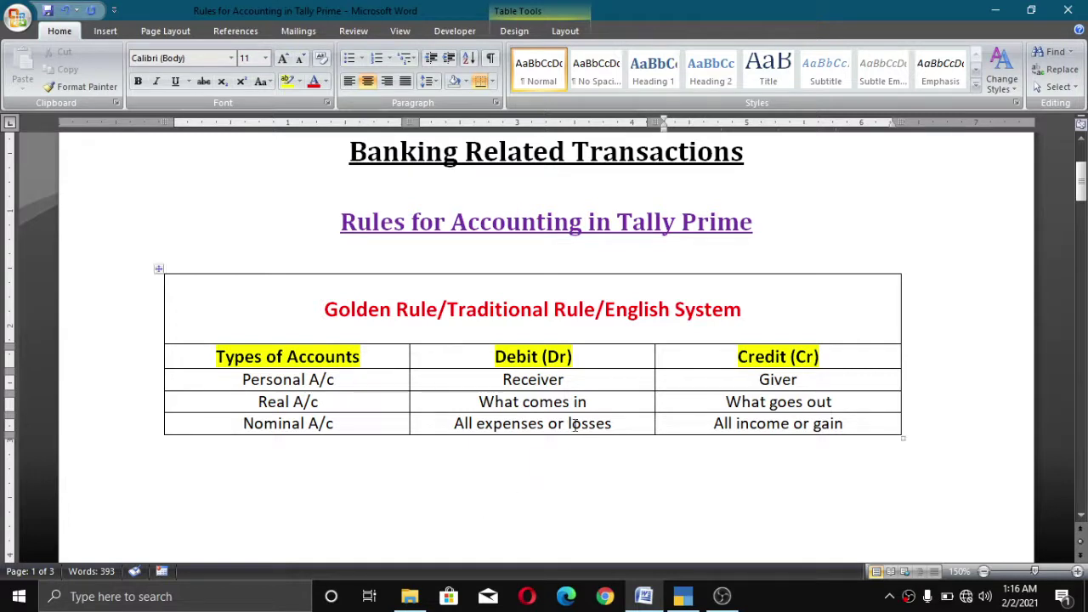
{"action": "left_click_drag", "start_coordinate": [568, 423], "coordinate": [476, 423]}
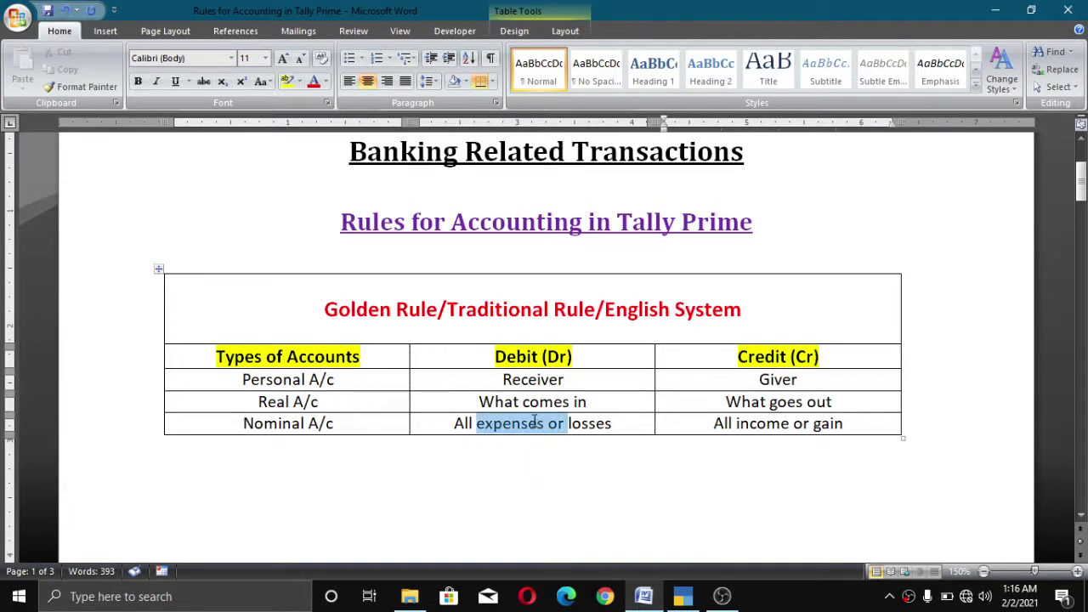
{"action": "left_click", "coordinate": [528, 356]}
{"action": "left_click_drag", "start_coordinate": [712, 423], "coordinate": [790, 423]}
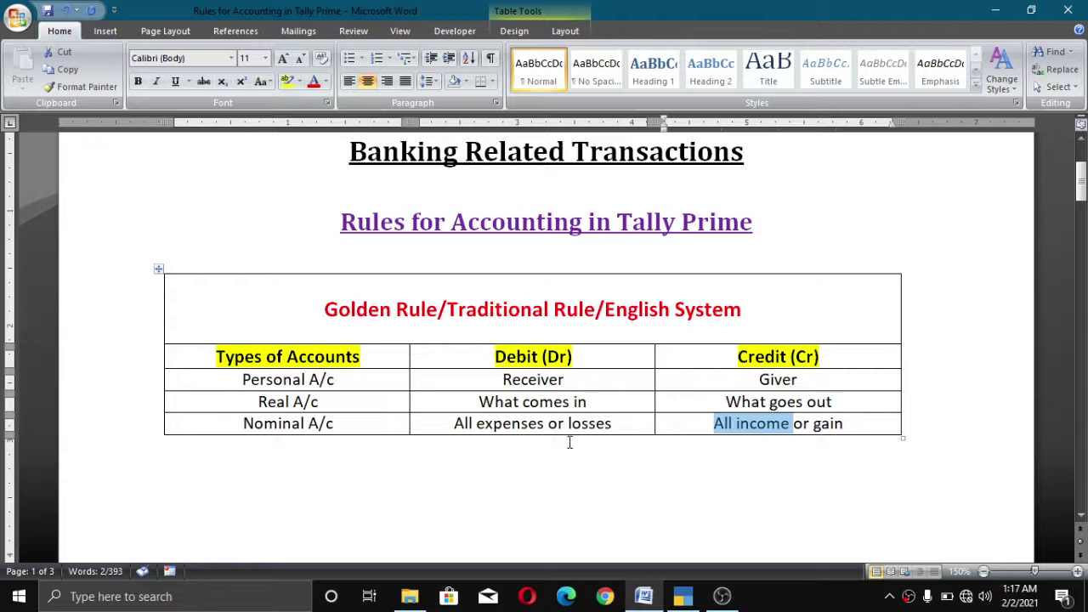
{"action": "left_click", "coordinate": [608, 424]}
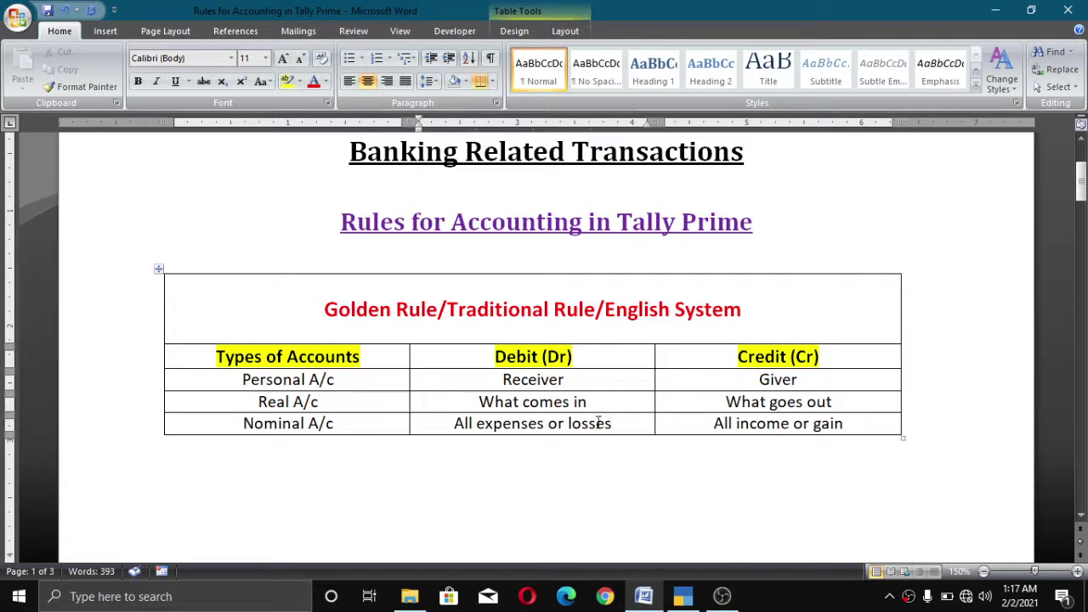
{"action": "key", "text": "alt+x"}
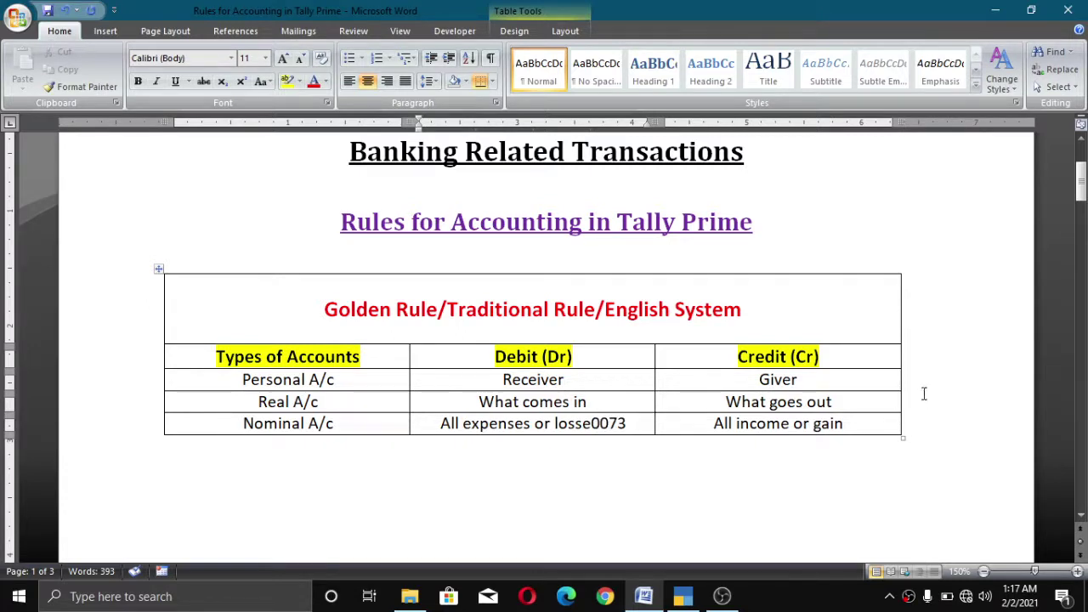
{"action": "left_click_drag", "start_coordinate": [803, 379], "coordinate": [752, 379]}
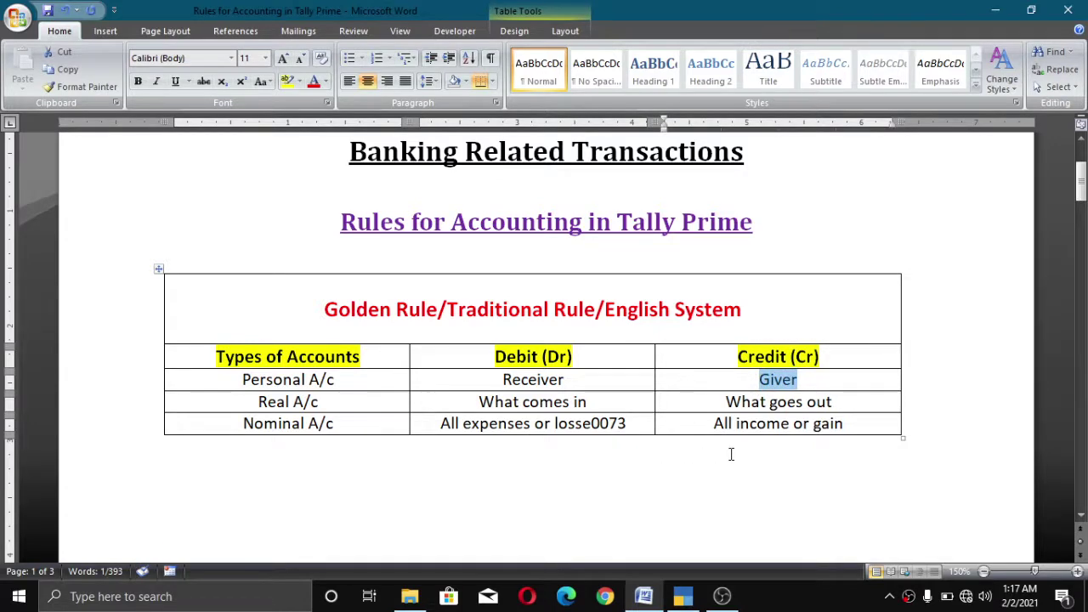
Switch back to TallyPrime and start a payment voucher dated 1/Apr/20, leaving the supplier reference blank.
{"action": "key", "text": "alt+Tab"}
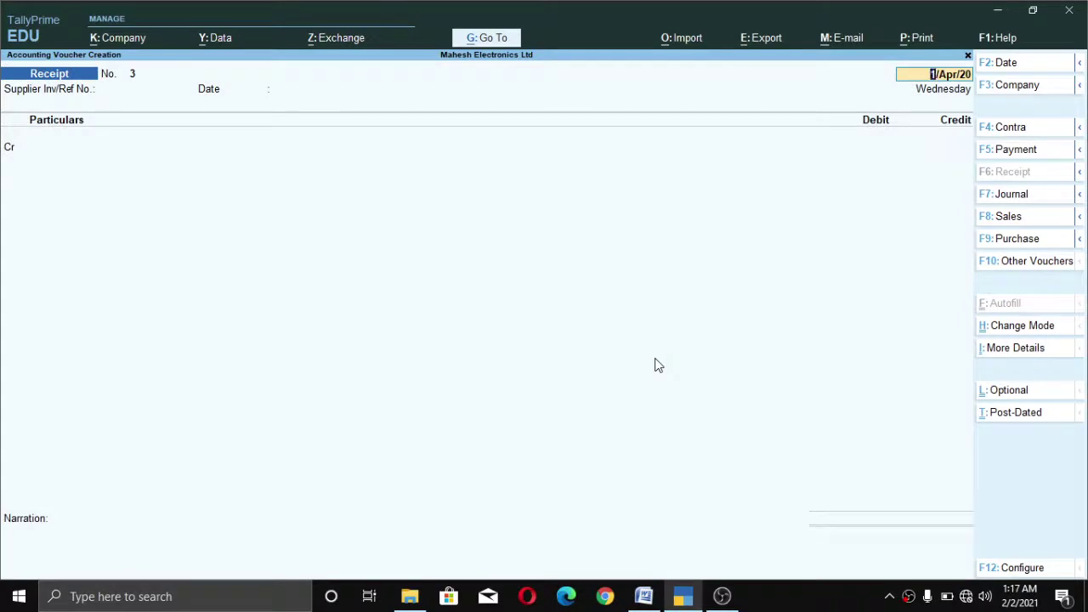
{"action": "key", "text": "ctrl"}
{"action": "key", "text": "F5"}
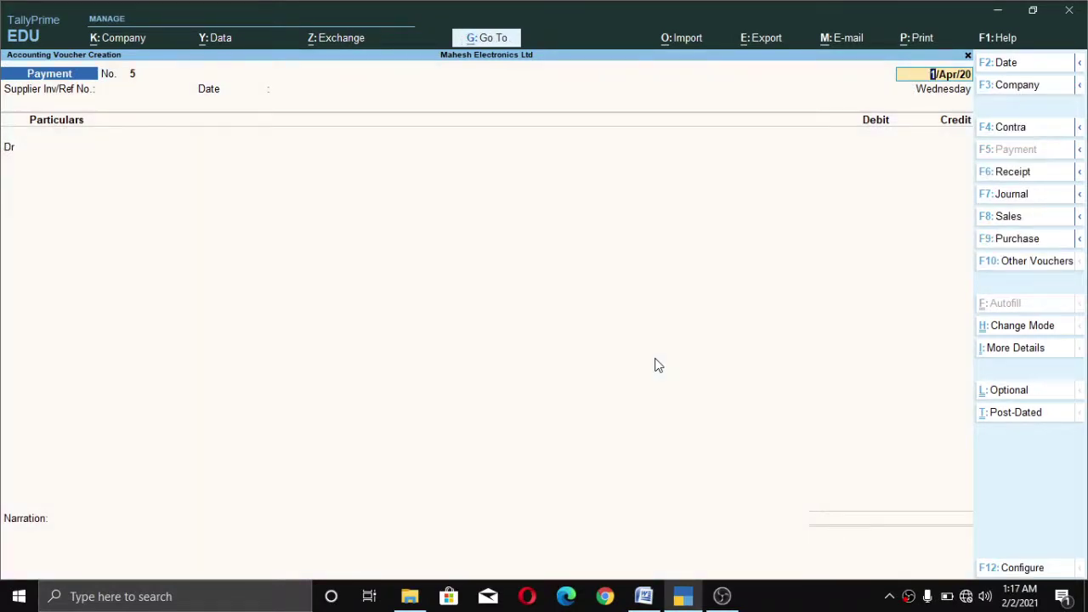
{"action": "key", "text": "Return"}
{"action": "key", "text": "Return"}
{"action": "key", "text": "Return"}
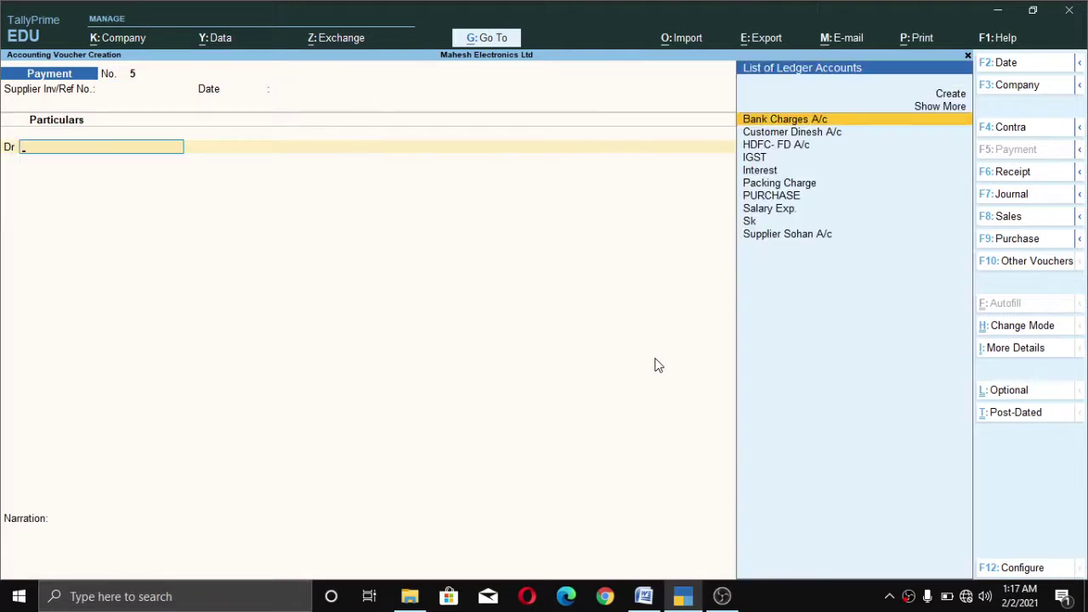
Choose Bank Charges A/c as the debit ledger and enter 150 as its amount.
{"action": "key", "text": "Down"}
{"action": "key", "text": "Down"}
{"action": "key", "text": "Down"}
{"action": "key", "text": "Down"}
{"action": "key", "text": "Down"}
{"action": "key", "text": "Down"}
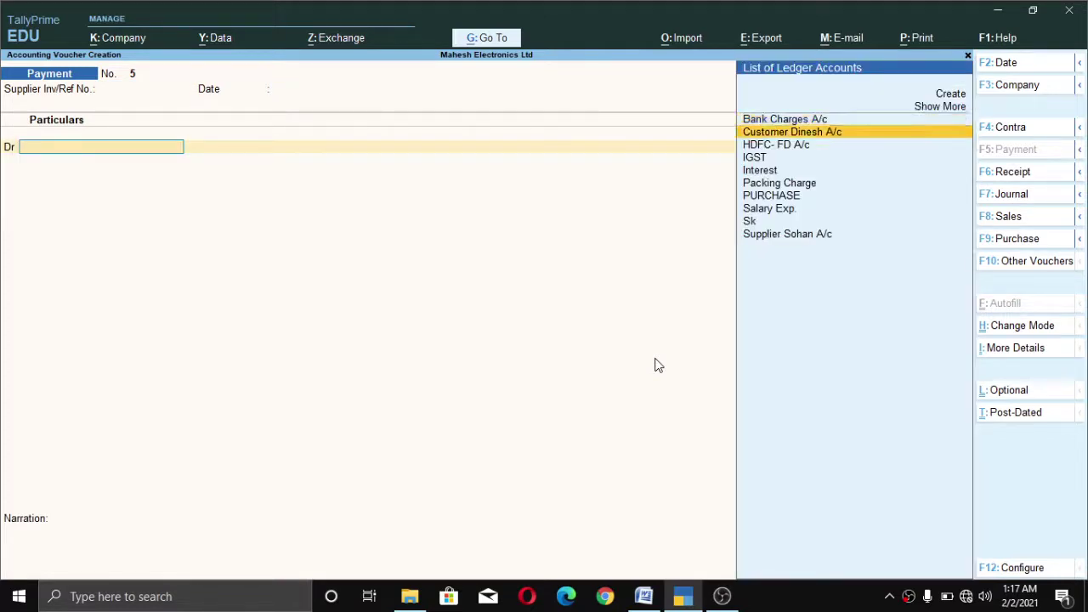
{"action": "key", "text": "Up"}
{"action": "key", "text": "Up"}
{"action": "key", "text": "Up"}
{"action": "key", "text": "Up"}
{"action": "key", "text": "Up"}
{"action": "key", "text": "Up"}
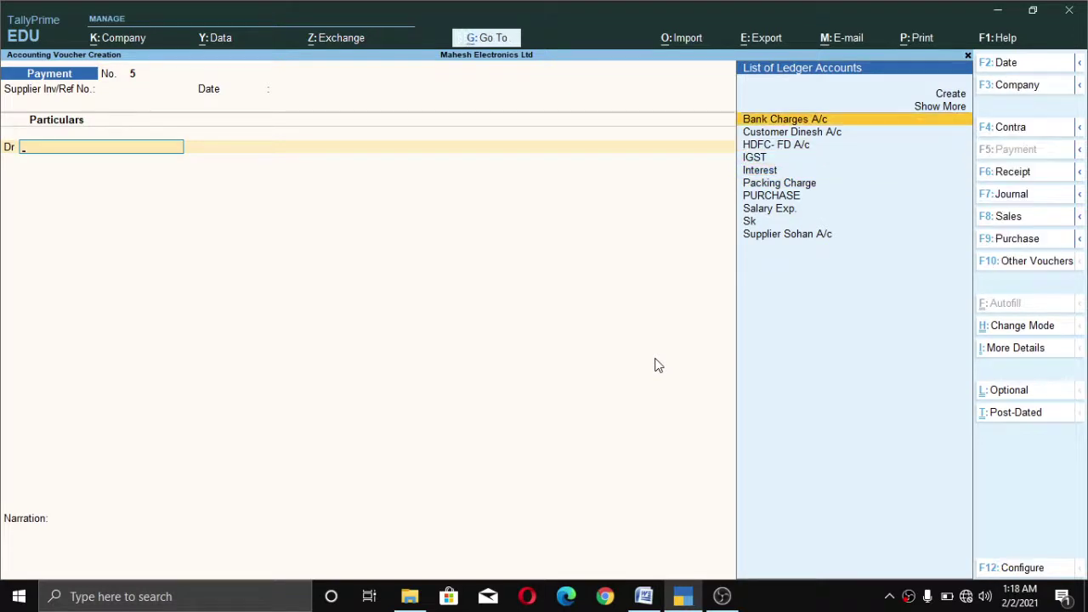
{"action": "key", "text": "Down"}
{"action": "key", "text": "Down"}
{"action": "key", "text": "Up"}
{"action": "key", "text": "Up"}
{"action": "key", "text": "Return"}
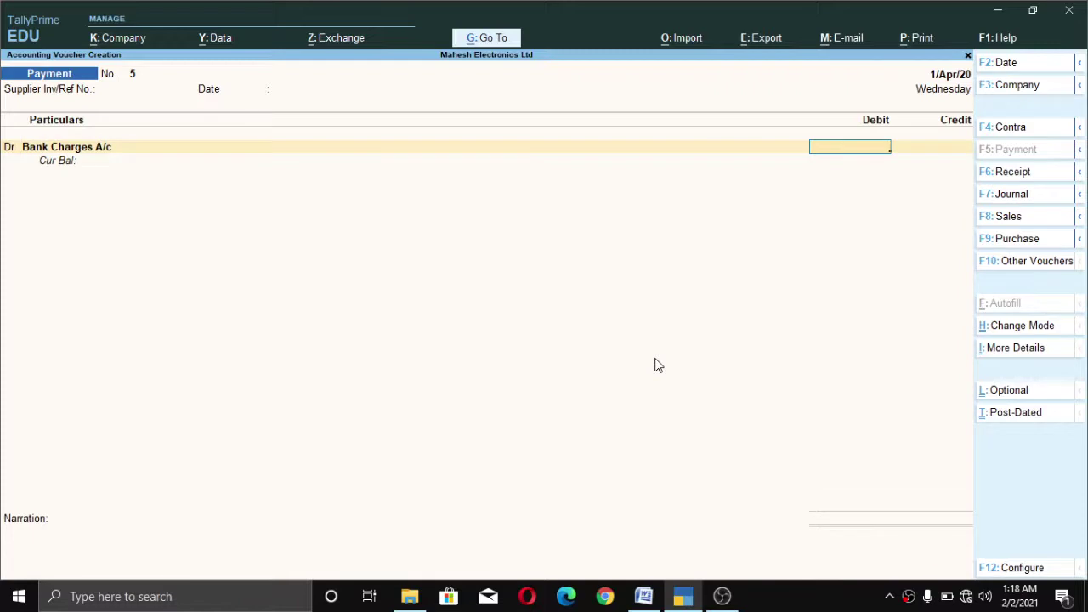
{"action": "type", "text": "150"}
{"action": "key", "text": "Return"}
{"action": "key", "text": "Return"}
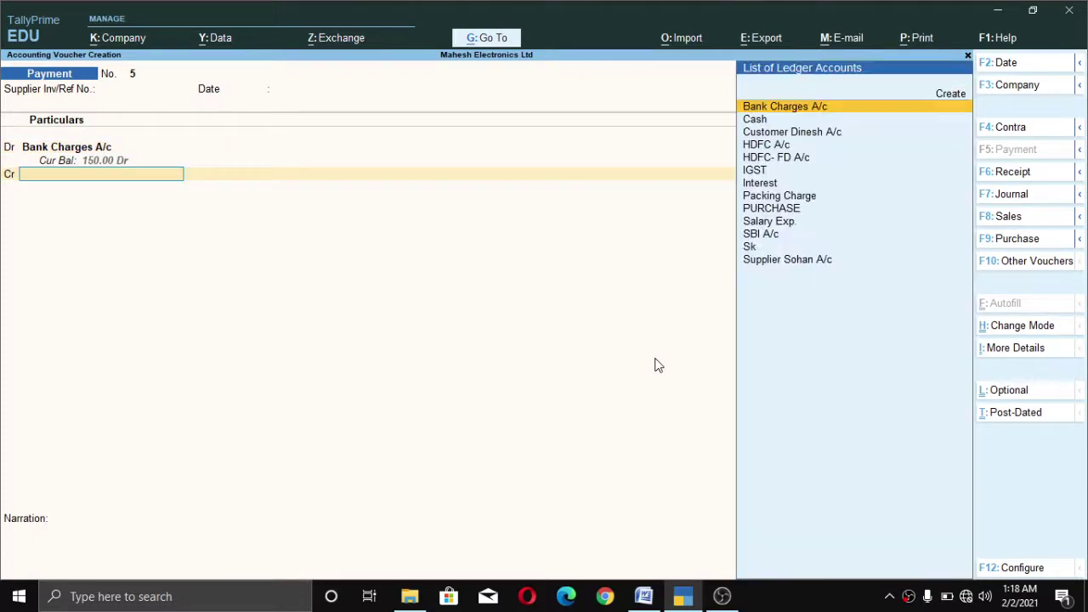
Credit SBI A/c with 150 as a cheque dated 1/Apr/20 favouring Bank Charges A/c, leave the other details blank, and accept the voucher.
{"action": "type", "text": "S"}
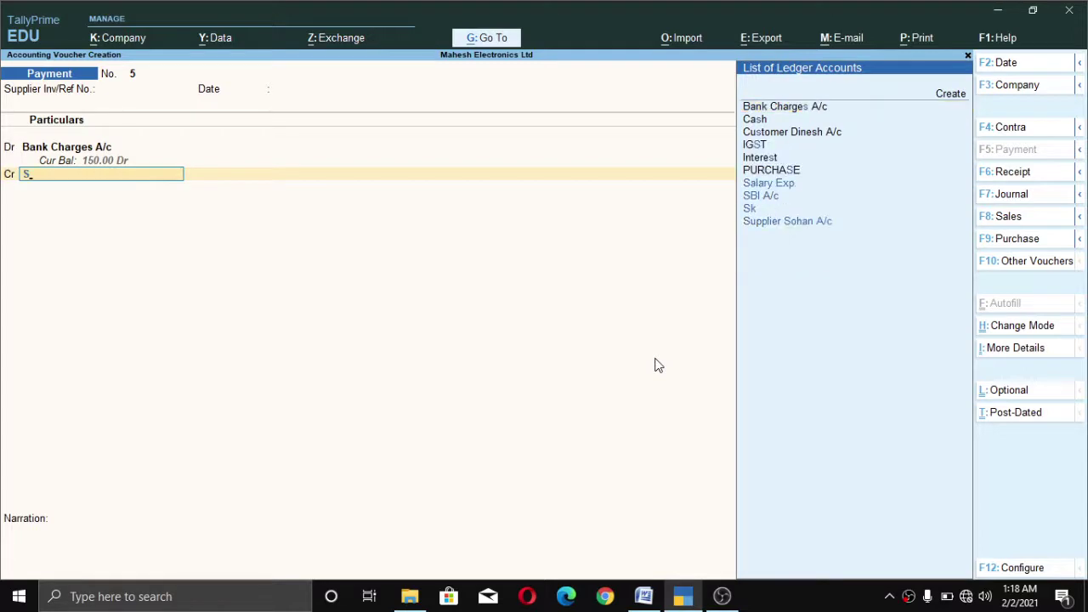
{"action": "key", "text": "Return"}
{"action": "key", "text": "Return"}
{"action": "key", "text": "Return"}
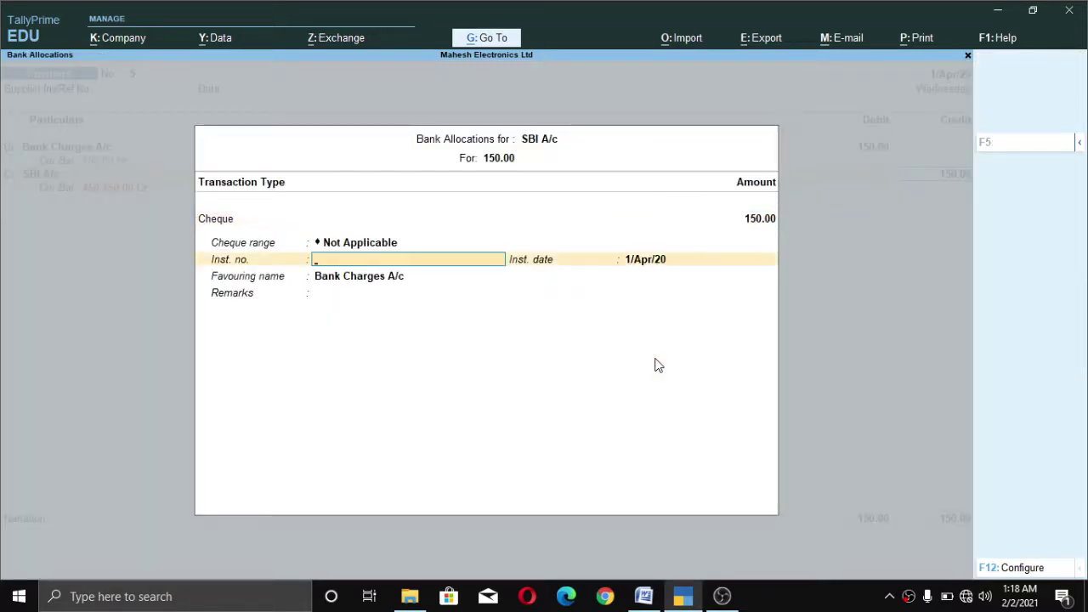
{"action": "key", "text": "Return"}
{"action": "key", "text": "Return"}
{"action": "key", "text": "Return"}
{"action": "key", "text": "Return"}
{"action": "key", "text": "Return"}
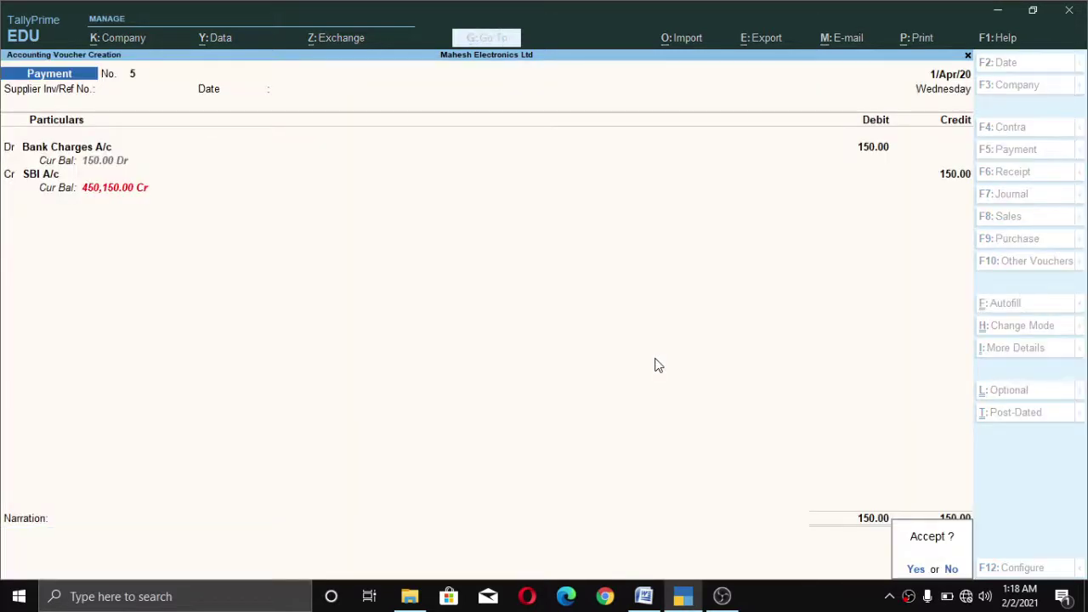
{"action": "key", "text": "Return"}
{"action": "key", "text": "alt+x"}
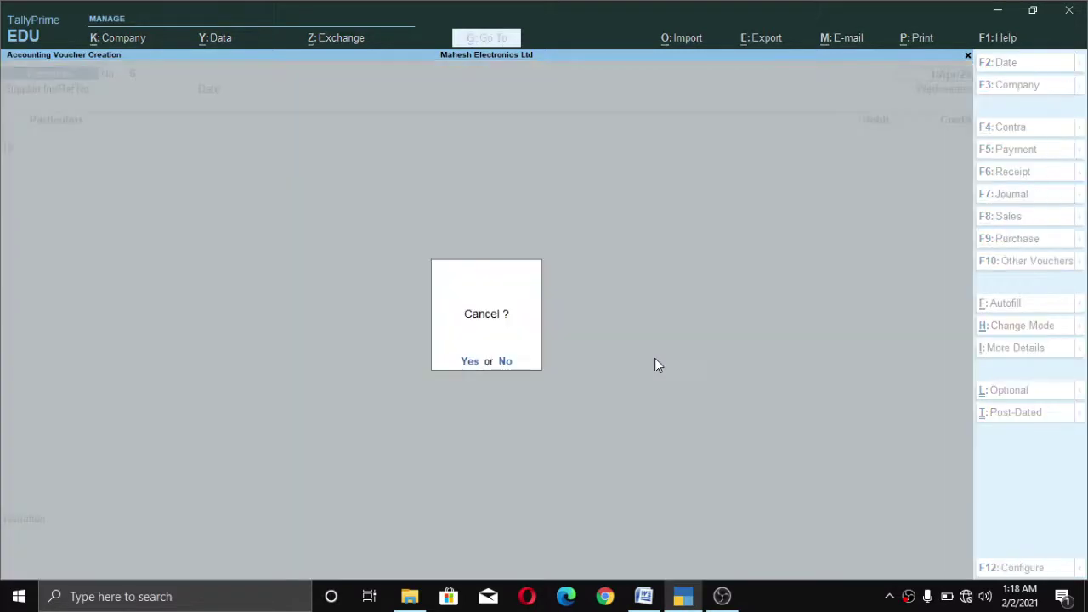
{"action": "key", "text": "n"}
{"action": "key", "text": "alt+Tab"}
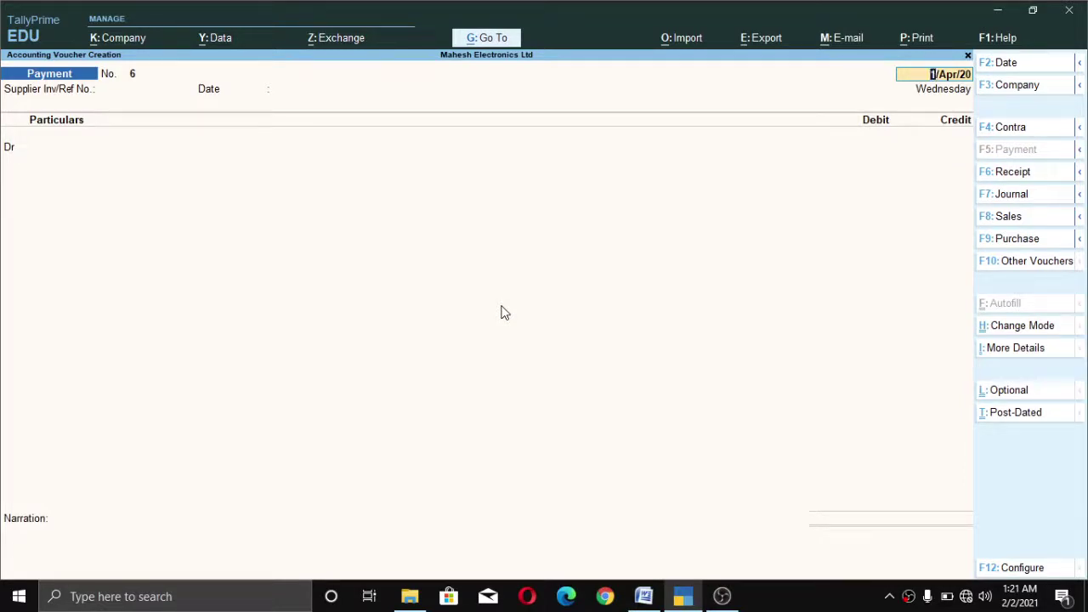
Start a receipt voucher dated 1/Apr/20, leaving the supplier reference and its date blank.
{"action": "key", "text": "F6"}
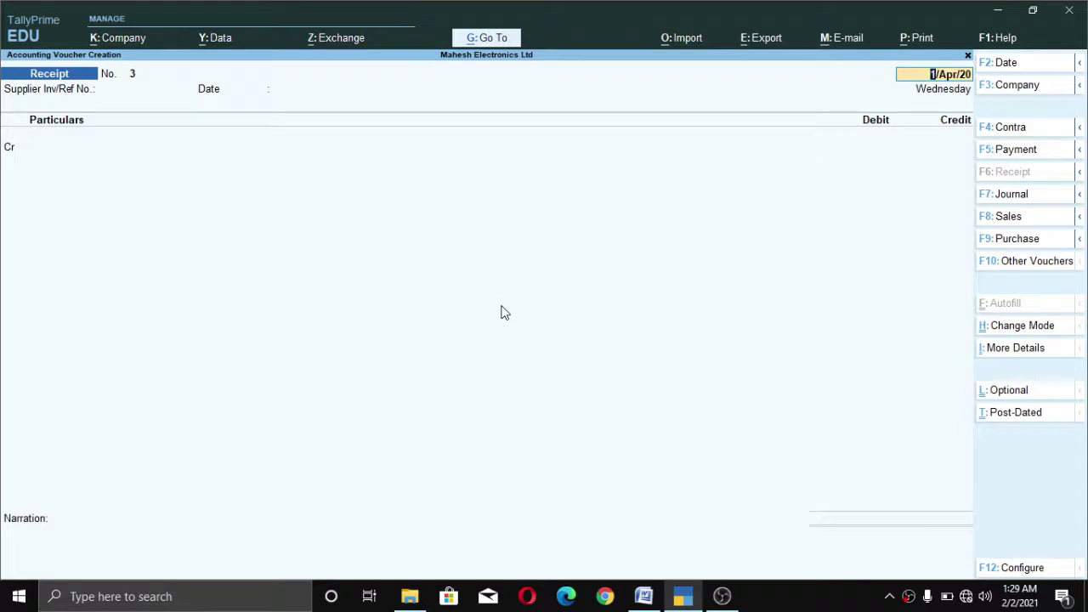
{"action": "key", "text": "ctrl"}
{"action": "key", "text": "Return"}
{"action": "key", "text": "Return"}
{"action": "key", "text": "Return"}
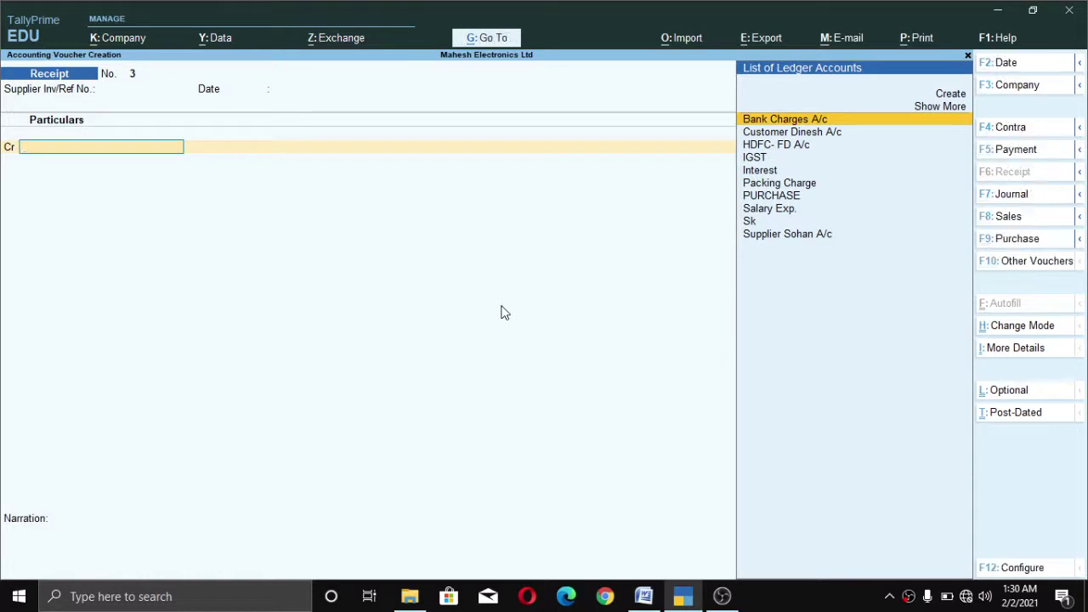
Look through the ledger accounts and choose SBI Bank Loan A/c as the credit ledger.
{"action": "key", "text": "Down"}
{"action": "key", "text": "Down"}
{"action": "key", "text": "Down"}
{"action": "key", "text": "Down"}
{"action": "key", "text": "Down"}
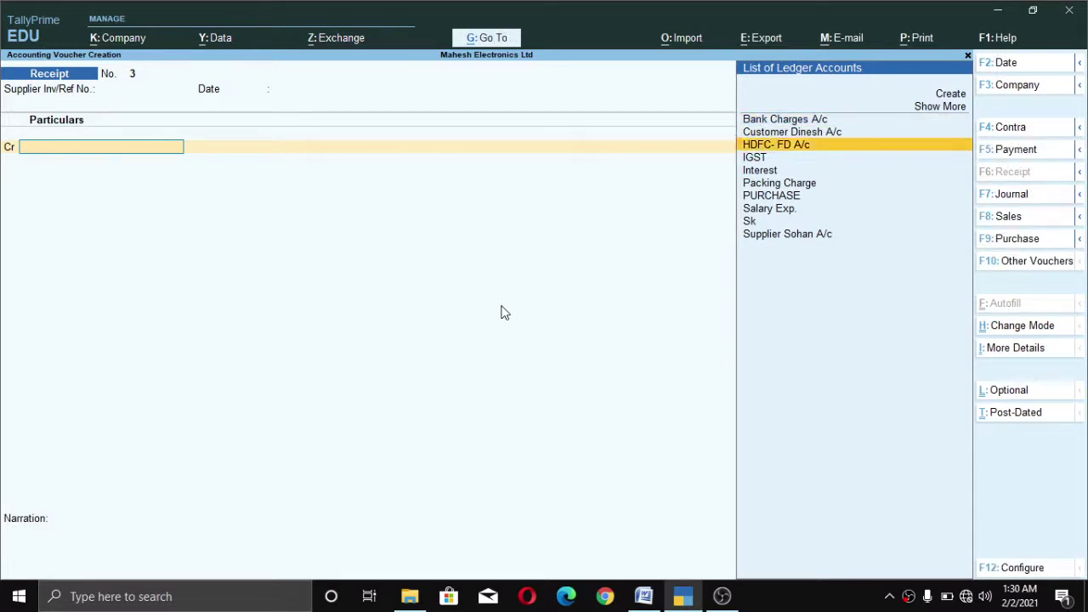
{"action": "key", "text": "Up"}
{"action": "key", "text": "Down"}
{"action": "key", "text": "Down"}
{"action": "key", "text": "Down"}
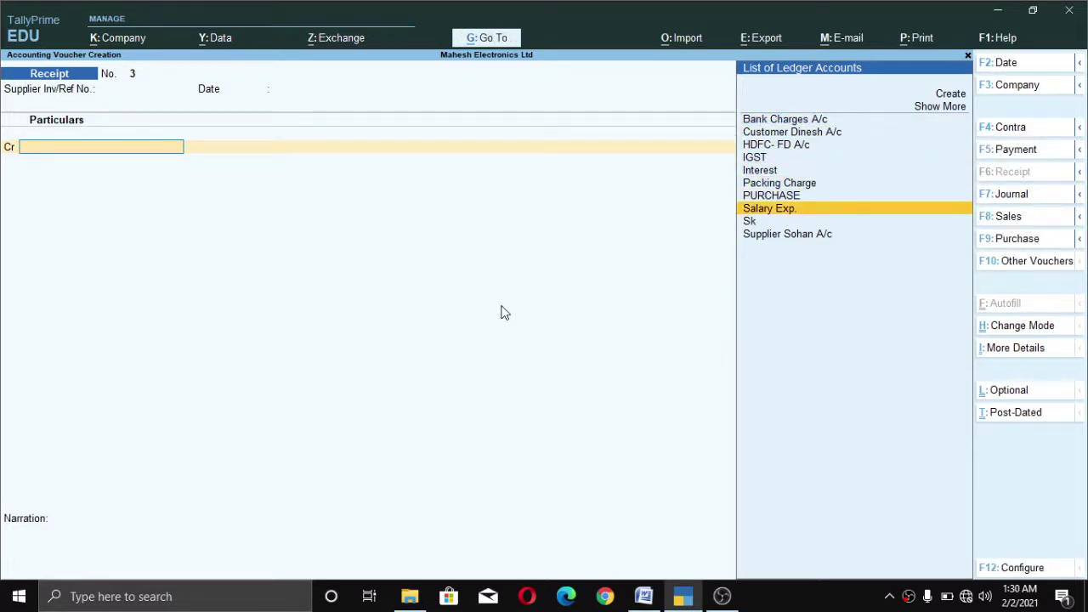
{"action": "key", "text": "Up"}
{"action": "key", "text": "Up"}
{"action": "key", "text": "Up"}
{"action": "key", "text": "Up"}
{"action": "key", "text": "Up"}
{"action": "key", "text": "Down"}
{"action": "key", "text": "Down"}
{"action": "key", "text": "Down"}
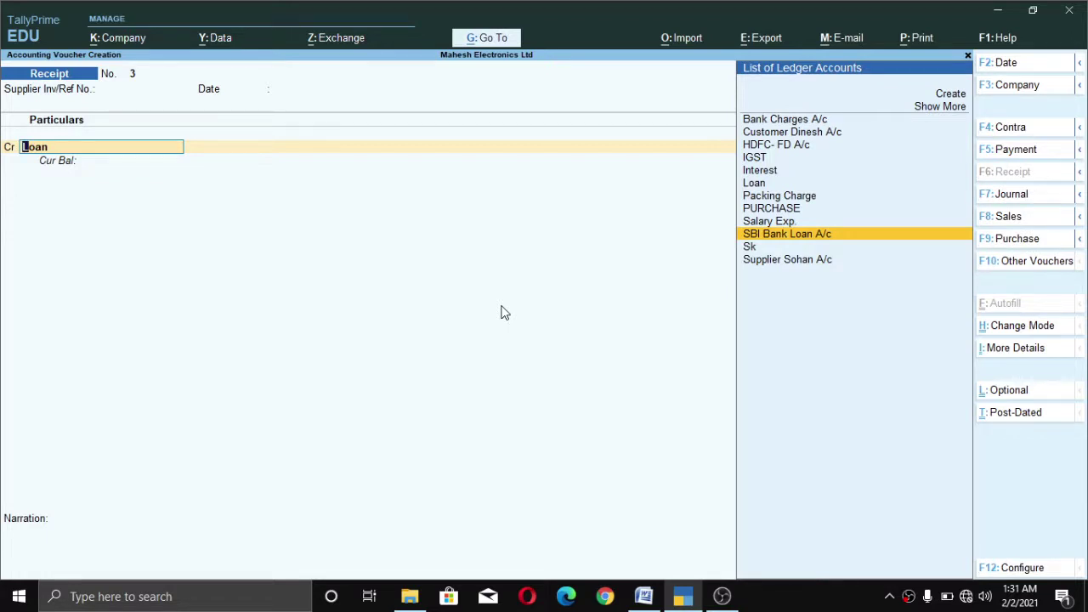
{"action": "key", "text": "Return"}
{"action": "key", "text": "BackSpace"}
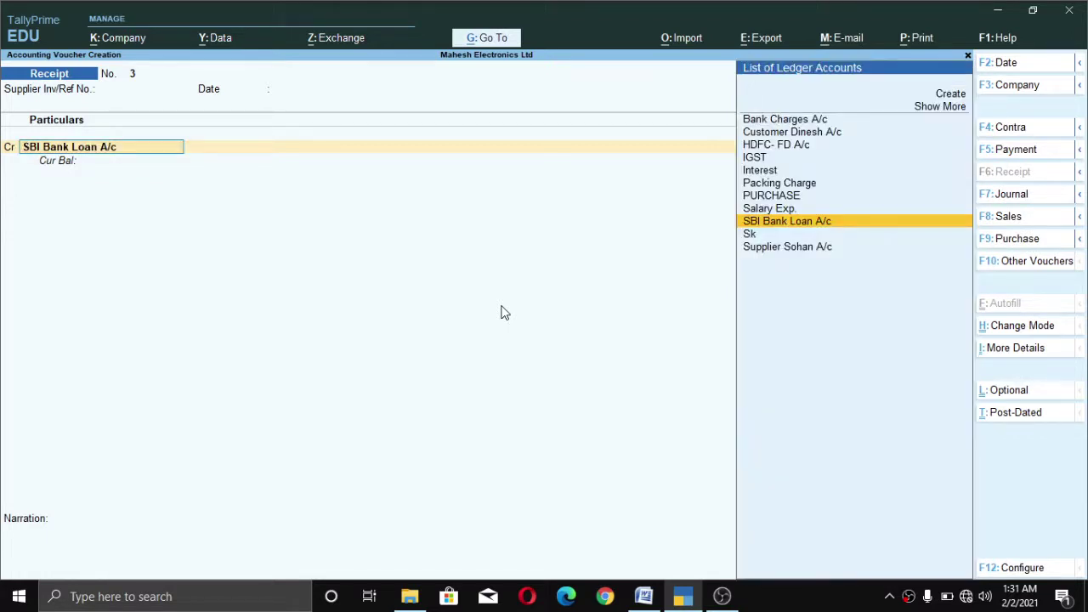
Open the SBI Bank Loan A/c ledger, review its group and bank account details, and accept it.
{"action": "key", "text": "ctrl+Return"}
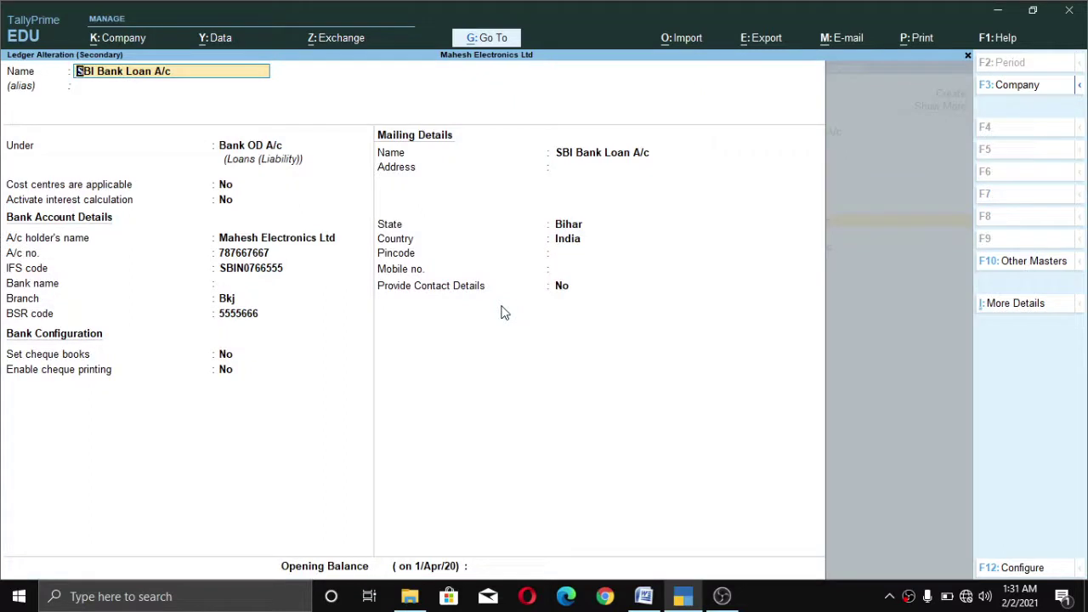
{"action": "key", "text": "Return"}
{"action": "key", "text": "Return"}
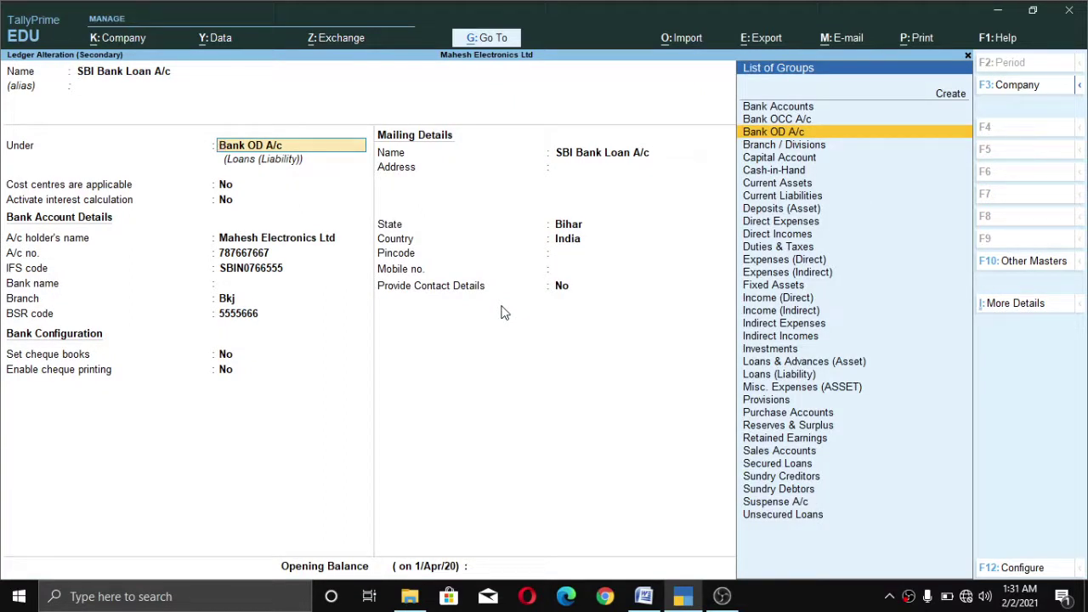
{"action": "key", "text": "Return"}
{"action": "key", "text": "Return"}
{"action": "key", "text": "Return"}
{"action": "key", "text": "Return"}
{"action": "key", "text": "Return"}
{"action": "key", "text": "Return"}
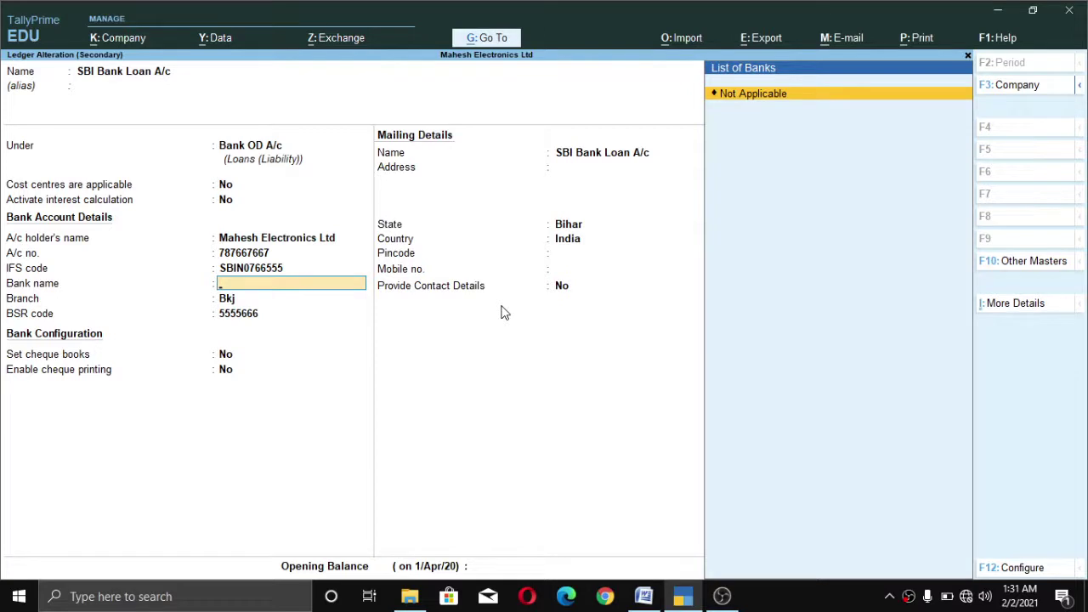
{"action": "key", "text": "ctrl+a"}
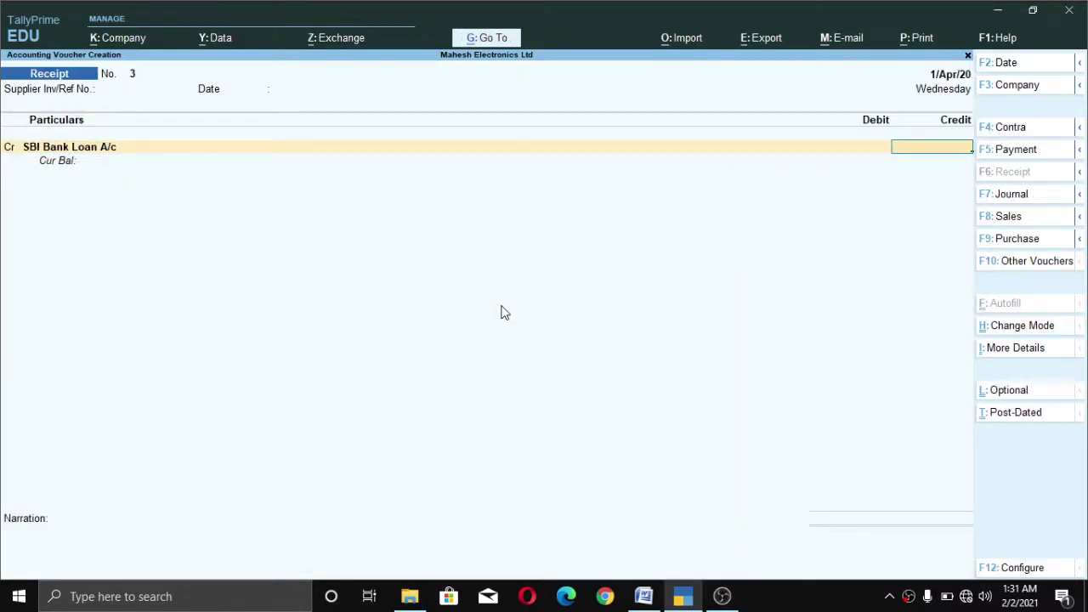
Credit SBI Bank Loan A/c with 50,000 as a cheque dated 1/Apr/20 favouring Mahesh Electronics Ltd, leaving instrument number and remarks blank.
{"action": "type", "text": "50000"}
{"action": "key", "text": "Return"}
{"action": "key", "text": "Return"}
{"action": "key", "text": "Return"}
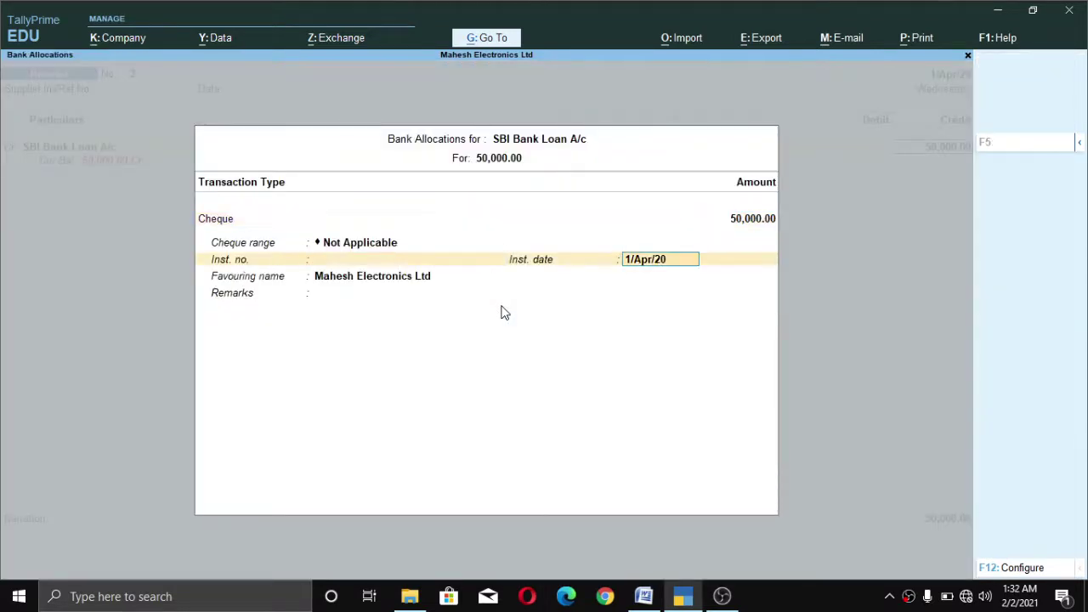
{"action": "key", "text": "Return"}
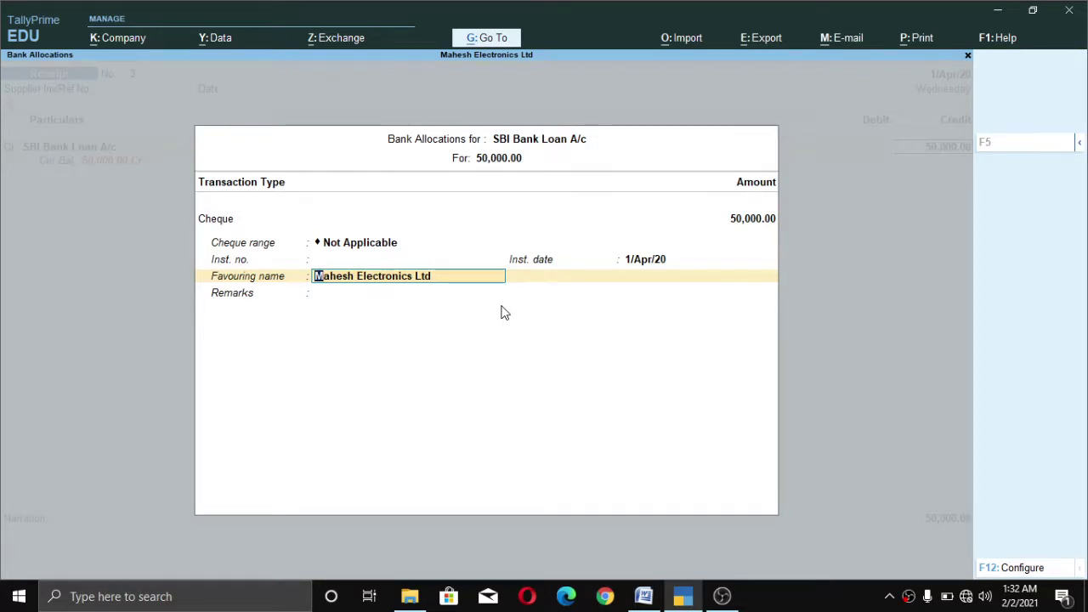
{"action": "key", "text": "Return"}
{"action": "key", "text": "Return"}
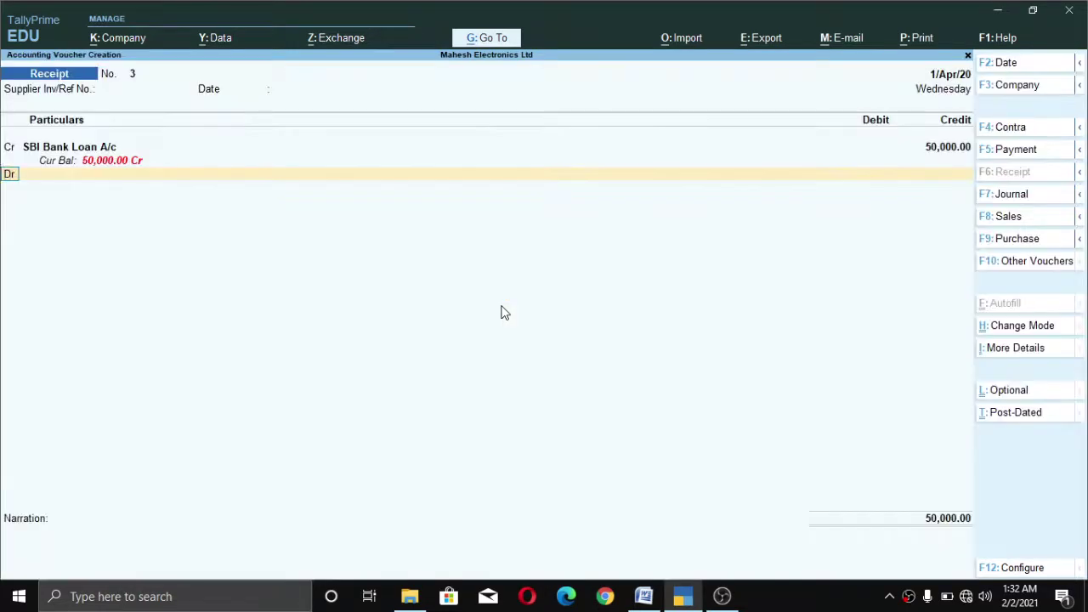
Choose SBI A/c as the debit ledger for 50,000 and return to its ledger name.
{"action": "key", "text": "Down"}
{"action": "key", "text": "Down"}
{"action": "key", "text": "Down"}
{"action": "key", "text": "Down"}
{"action": "key", "text": "Down"}
{"action": "key", "text": "Down"}
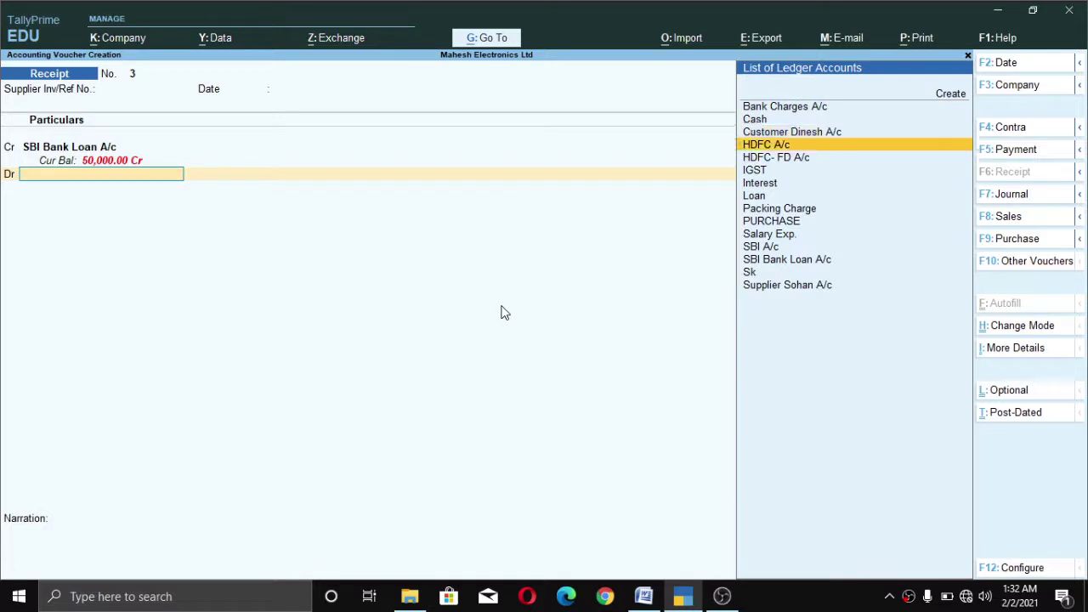
{"action": "key", "text": "Down"}
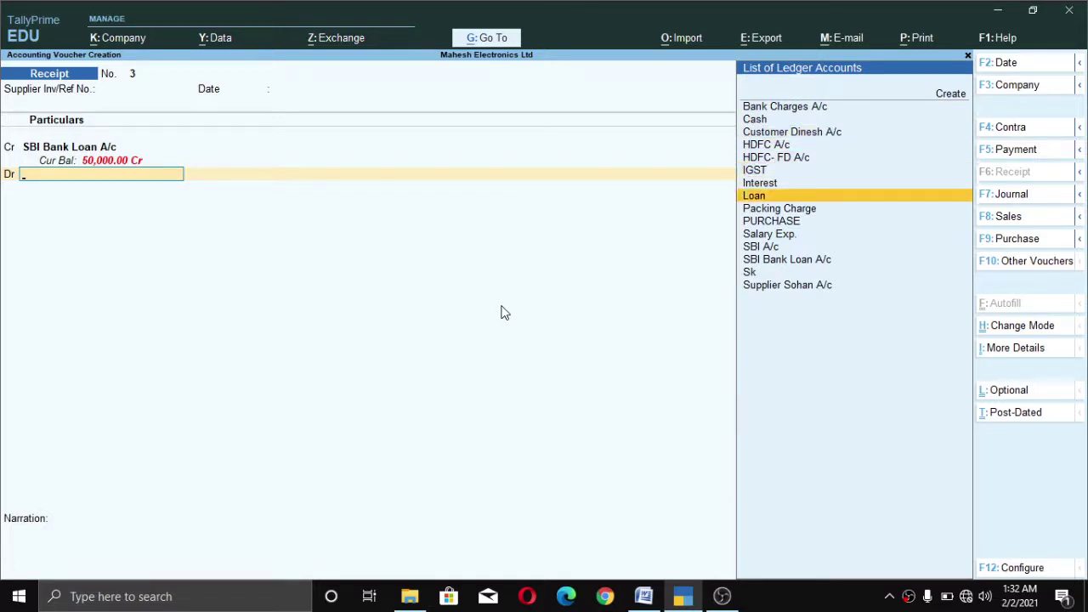
{"action": "type", "text": "S"}
{"action": "key", "text": "Return"}
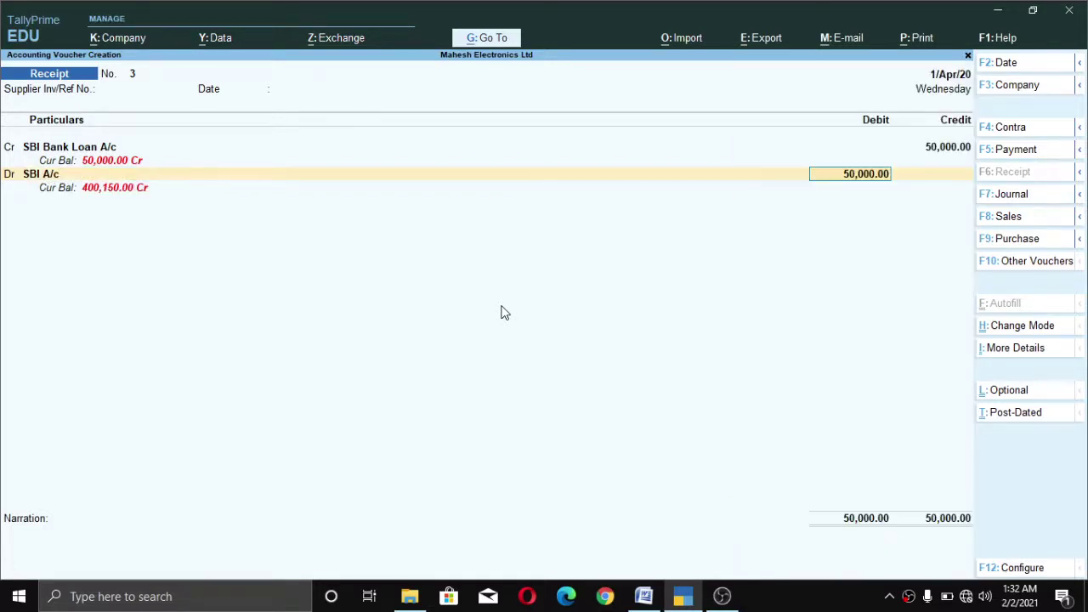
{"action": "key", "text": "ctrl"}
{"action": "key", "text": "BackSpace"}
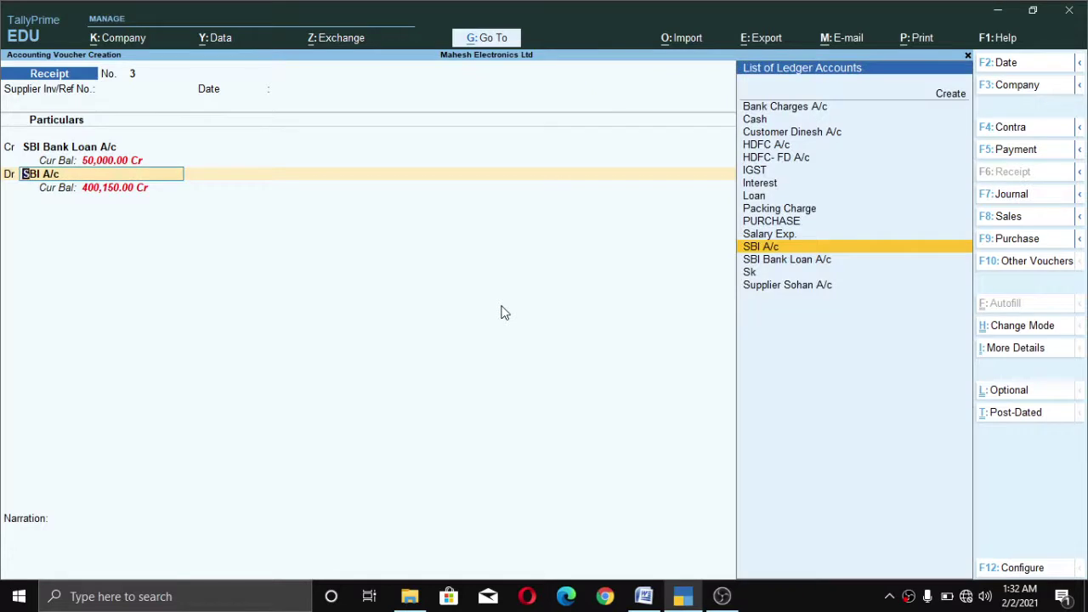
Look through the list of ledger accounts for the debit entry of the loan receipt.
{"action": "key", "text": "Up"}
{"action": "key", "text": "Up"}
{"action": "key", "text": "Up"}
{"action": "key", "text": "Up"}
{"action": "key", "text": "Up"}
{"action": "key", "text": "Up"}
{"action": "key", "text": "Up"}
{"action": "key", "text": "Up"}
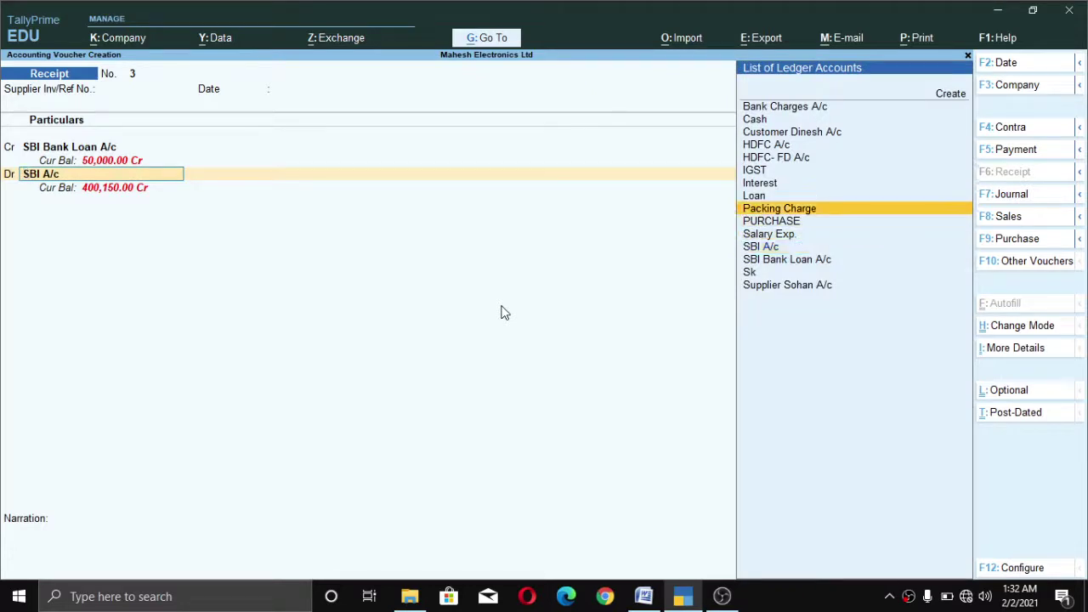
{"action": "key", "text": "Up"}
{"action": "key", "text": "Up"}
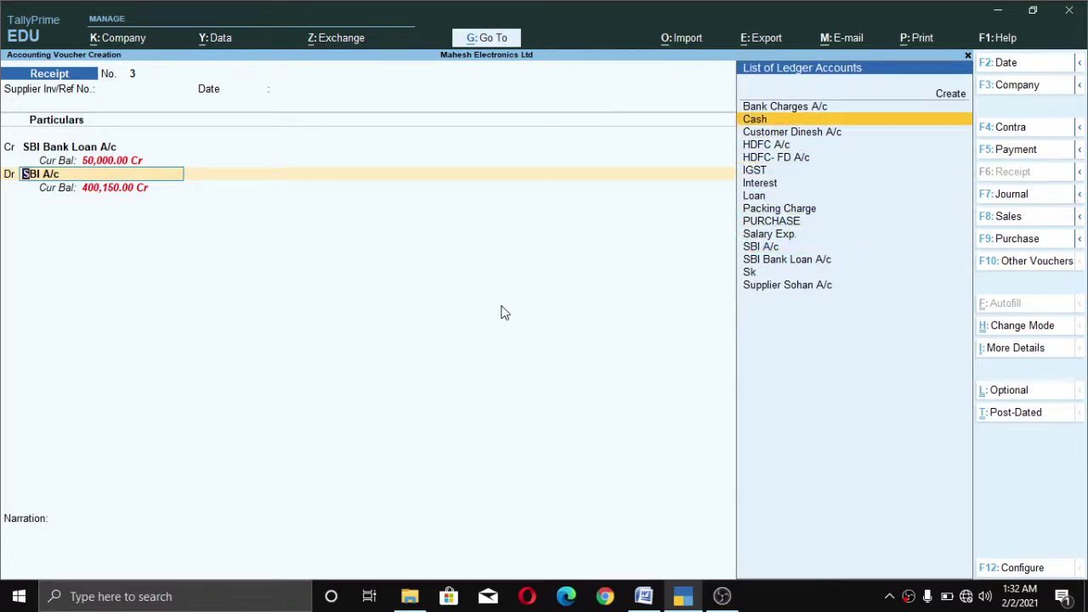
{"action": "key", "text": "Down"}
{"action": "key", "text": "Down"}
{"action": "key", "text": "Down"}
{"action": "key", "text": "Down"}
{"action": "key", "text": "Down"}
{"action": "key", "text": "Up"}
{"action": "key", "text": "Up"}
{"action": "key", "text": "Down"}
{"action": "key", "text": "Down"}
{"action": "key", "text": "Down"}
{"action": "key", "text": "Down"}
{"action": "key", "text": "Down"}
{"action": "key", "text": "Down"}
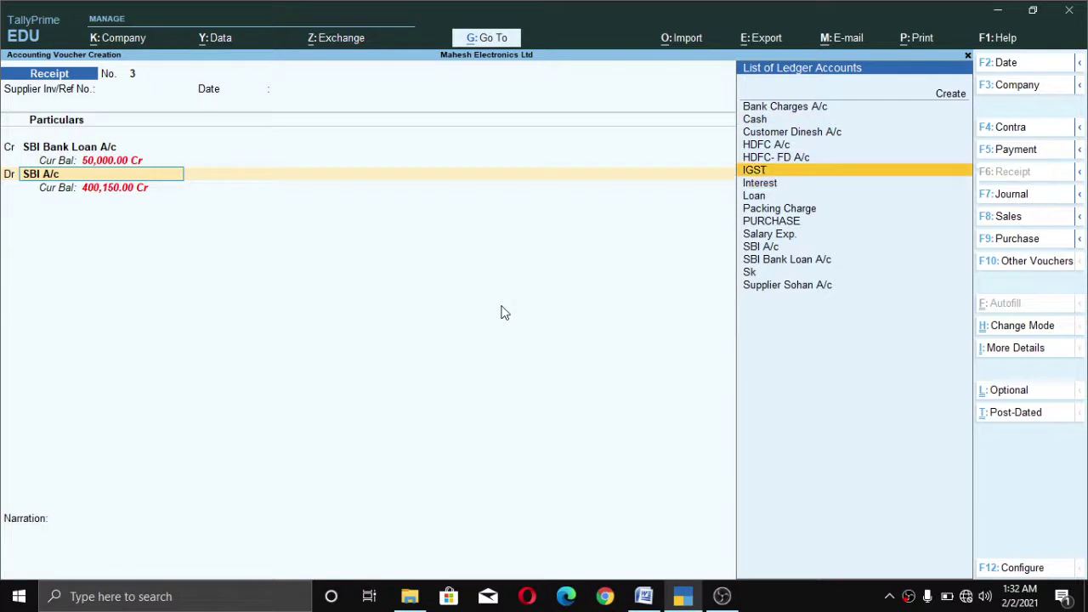
{"action": "key", "text": "Down"}
Debit SBI A/c with 50,000 as a Cheque/DD dated 1/Apr/20 received from Mahesh Electronics Ltd and accept the receipt voucher.
{"action": "key", "text": "Return"}
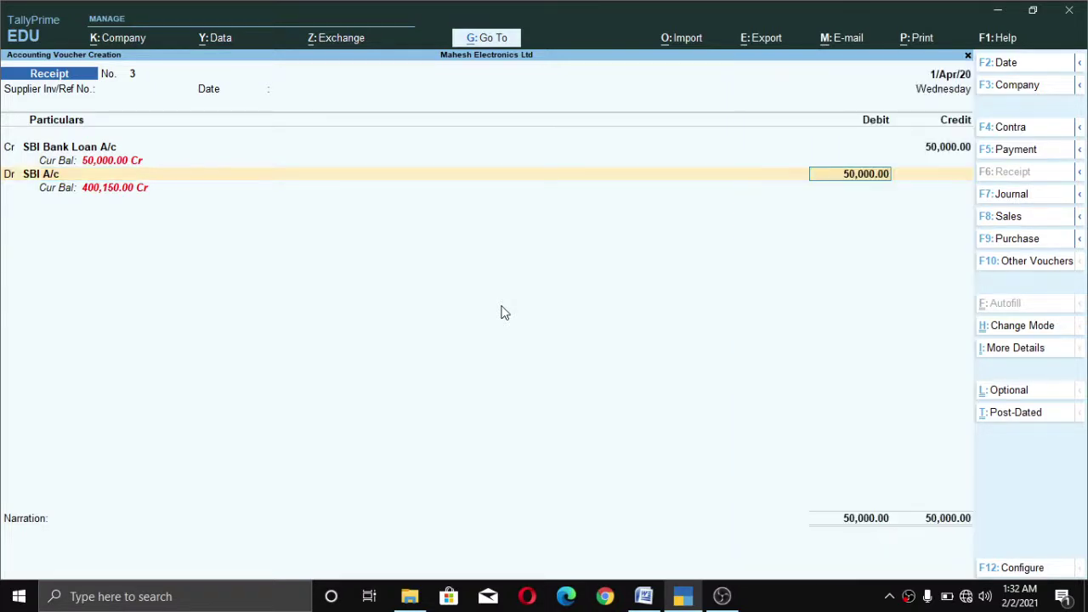
{"action": "key", "text": "Return"}
{"action": "key", "text": "Return"}
{"action": "key", "text": "Return"}
{"action": "key", "text": "Return"}
{"action": "key", "text": "Return"}
{"action": "key", "text": "Return"}
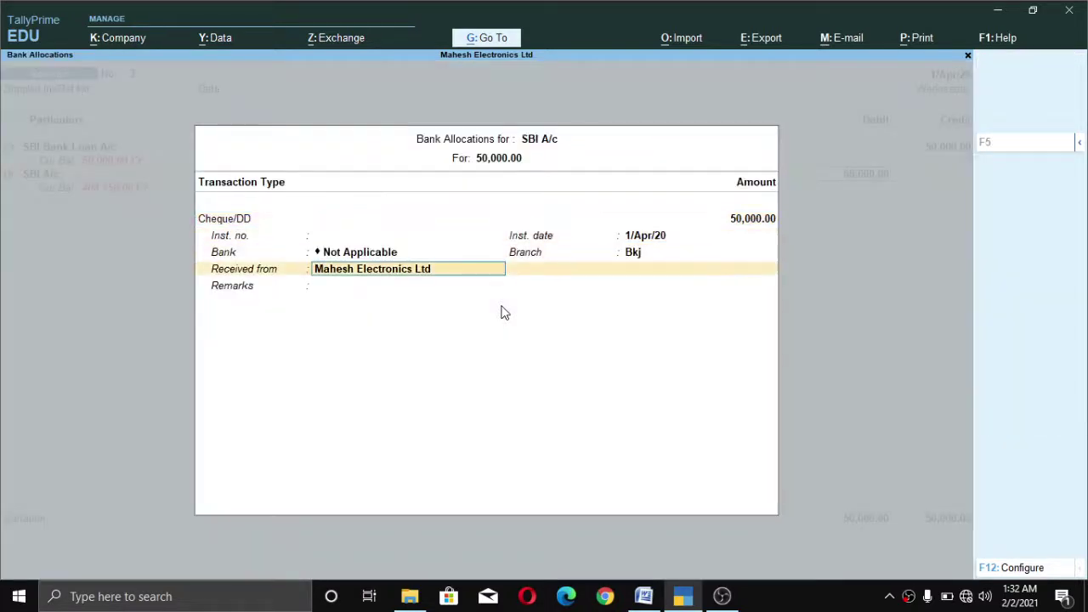
{"action": "key", "text": "Return"}
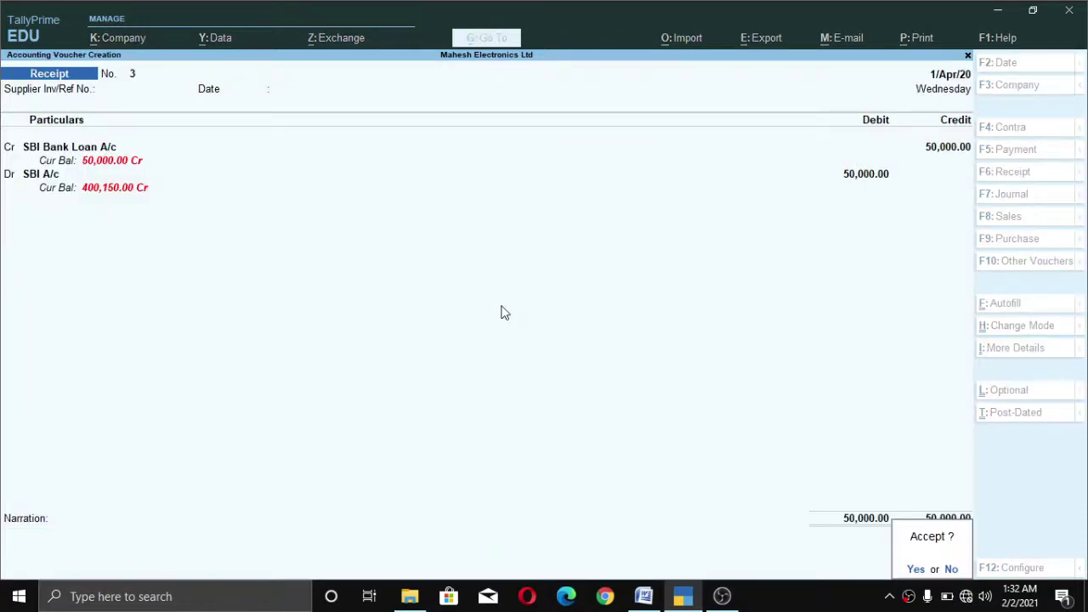
{"action": "key", "text": "Return"}
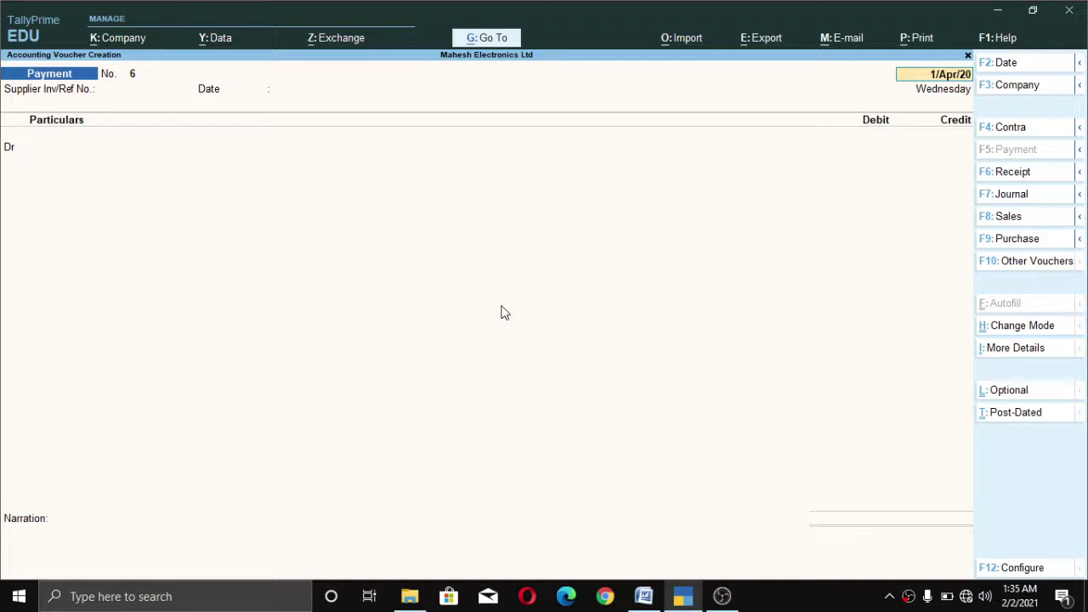
In the payment voucher dated 1/Apr/20, leave the supplier reference blank and choose Interest Paid as the debit ledger.
{"action": "key", "text": "Return"}
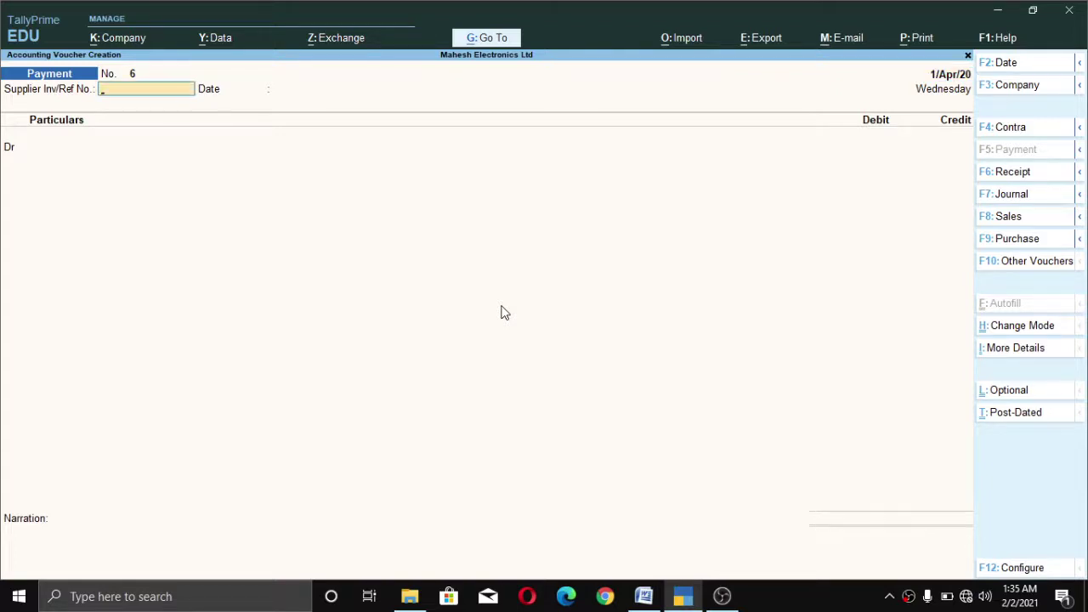
{"action": "key", "text": "Return"}
{"action": "key", "text": "Return"}
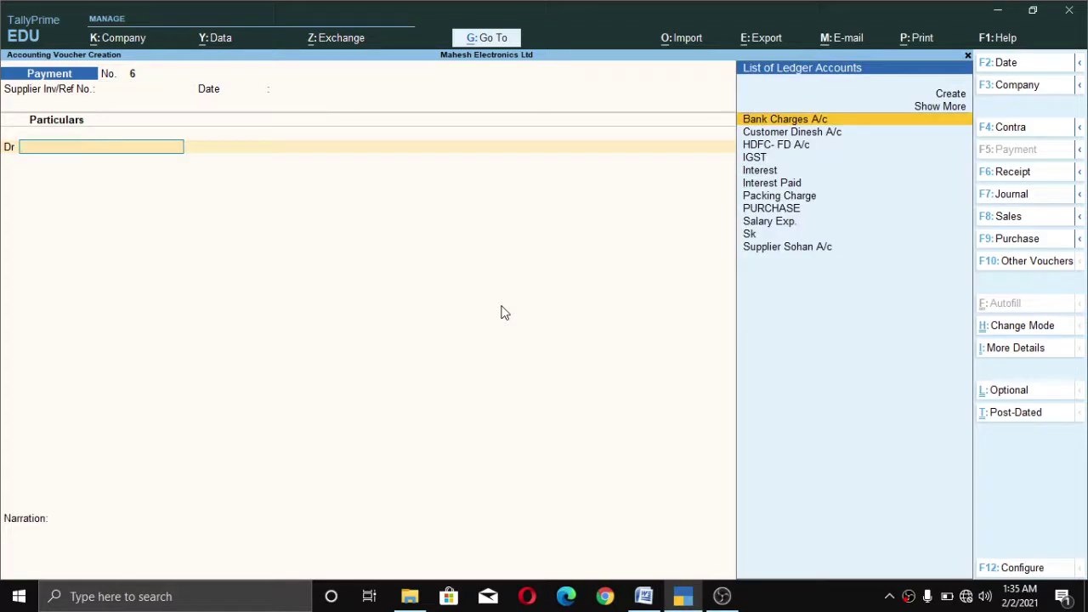
{"action": "key", "text": "Down"}
{"action": "key", "text": "Down"}
{"action": "key", "text": "Down"}
{"action": "key", "text": "Up"}
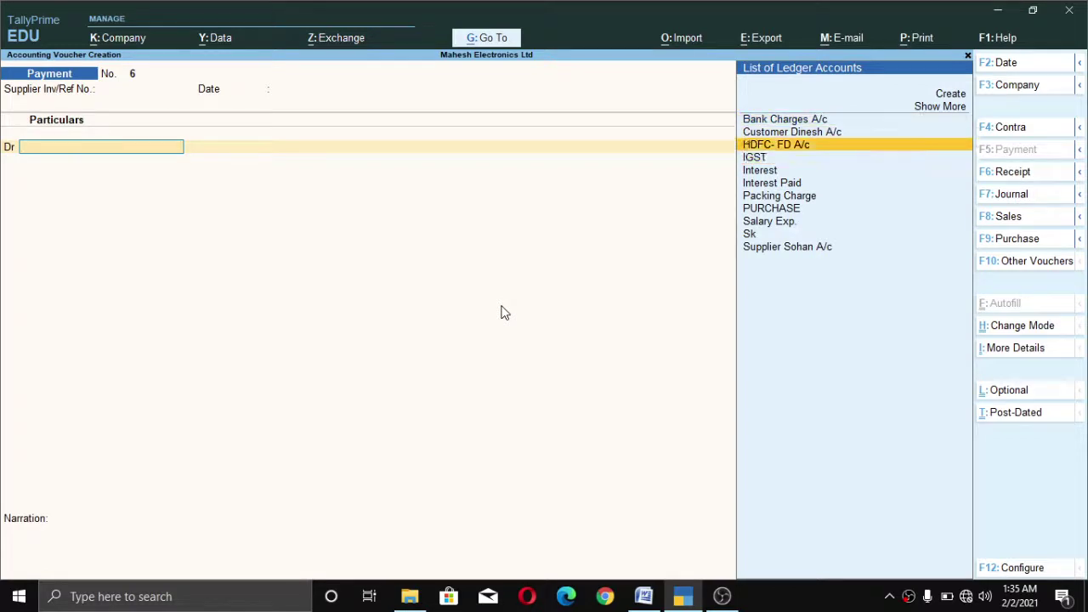
{"action": "key", "text": "Down"}
{"action": "key", "text": "Down"}
{"action": "key", "text": "Down"}
{"action": "key", "text": "Down"}
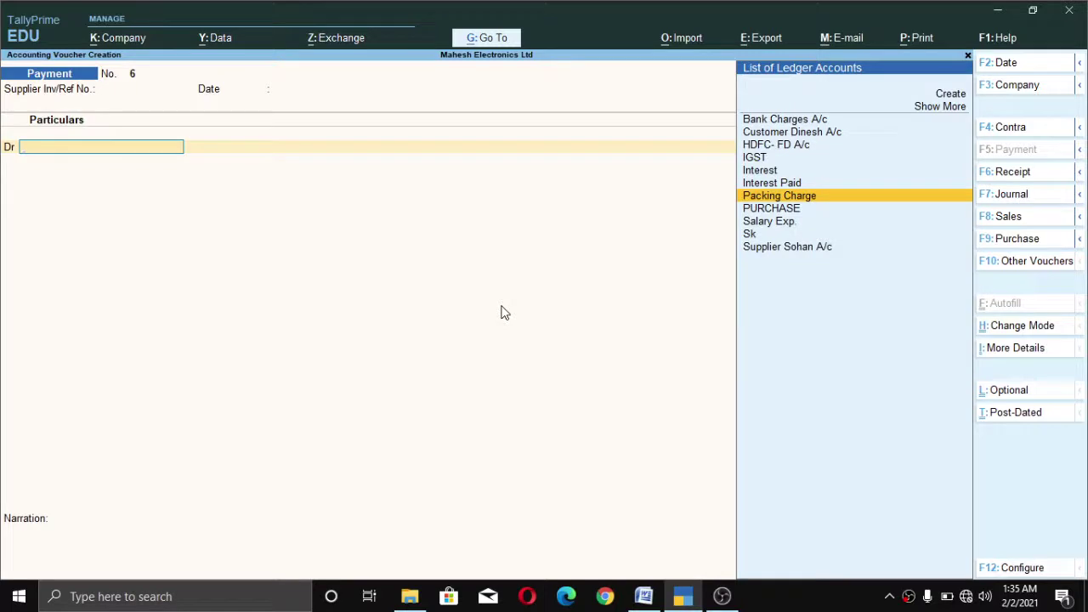
{"action": "key", "text": "Down"}
{"action": "key", "text": "Up"}
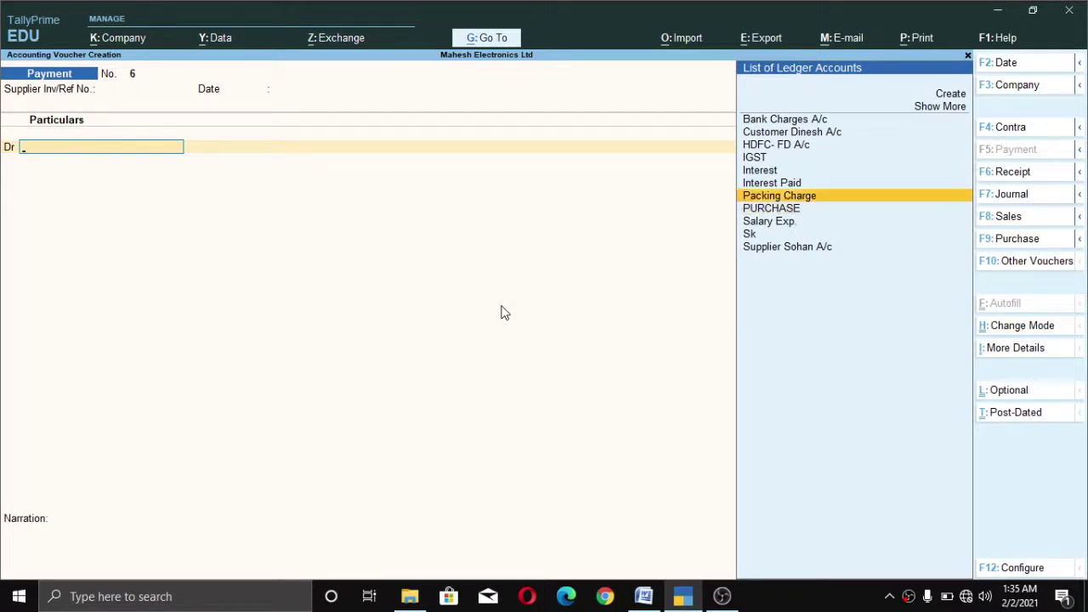
{"action": "key", "text": "Down"}
{"action": "key", "text": "Up"}
{"action": "key", "text": "Down"}
{"action": "key", "text": "Down"}
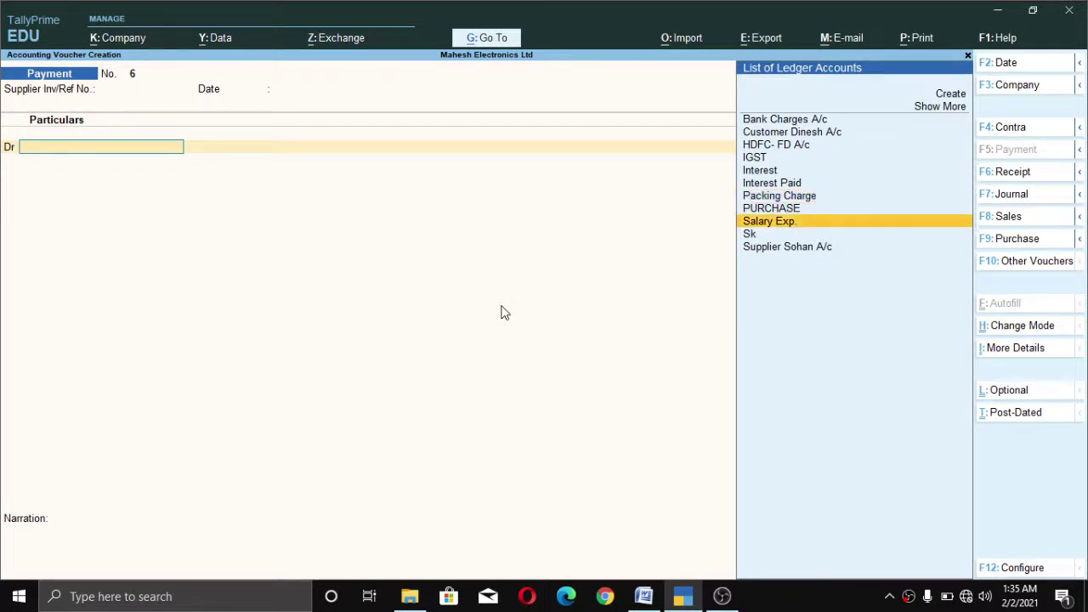
{"action": "key", "text": "Up"}
{"action": "key", "text": "Up"}
{"action": "key", "text": "Up"}
{"action": "key", "text": "Up"}
{"action": "key", "text": "Down"}
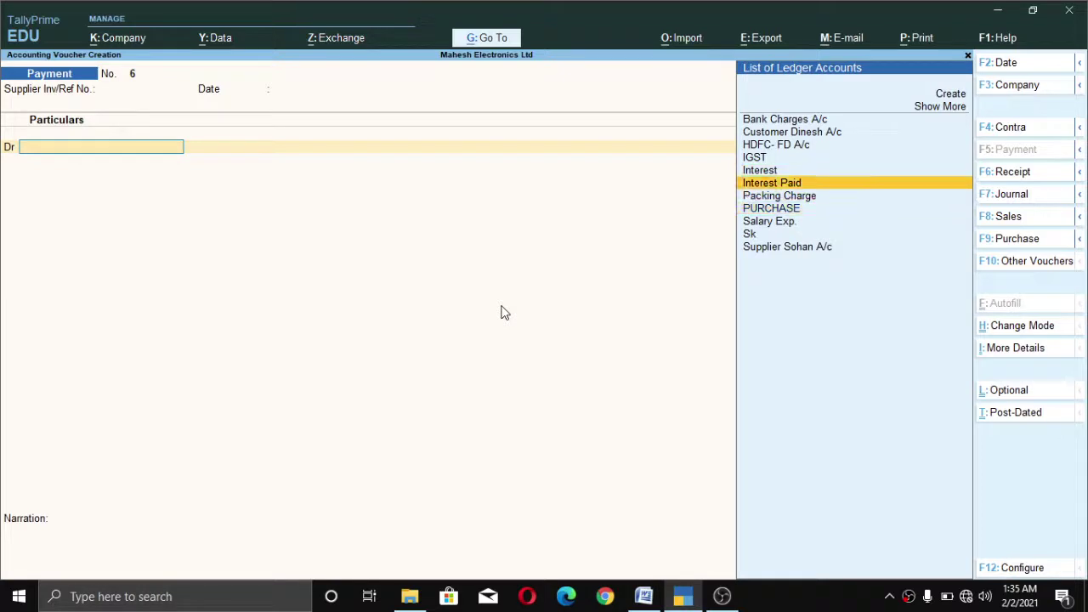
{"action": "key", "text": "Down"}
{"action": "key", "text": "Up"}
{"action": "key", "text": "Return"}
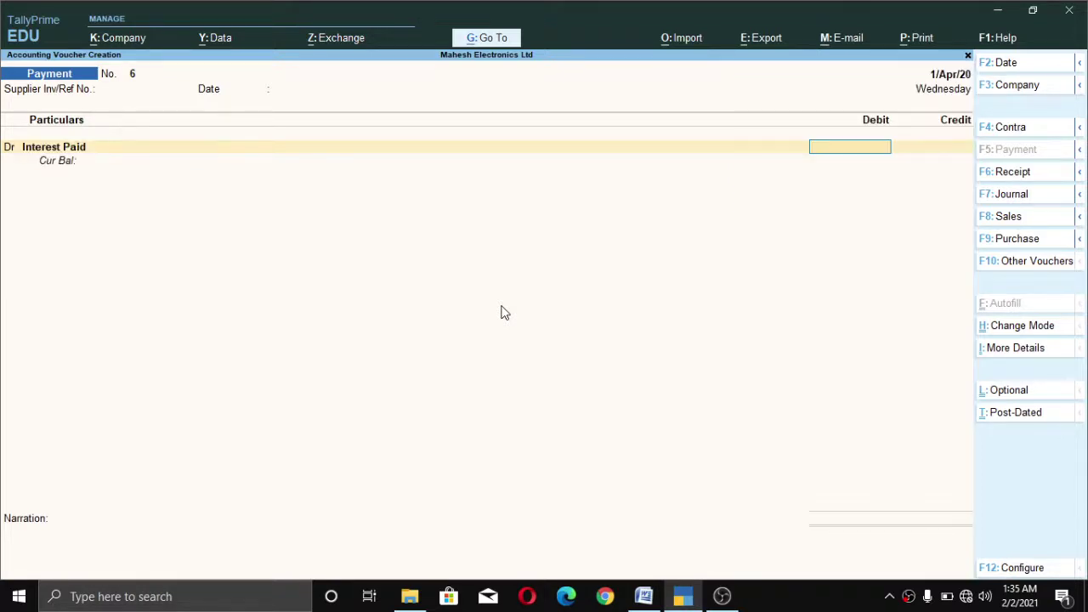
Open the Interest Paid ledger from the voucher, review its group, and accept it without changes.
{"action": "key", "text": "BackSpace"}
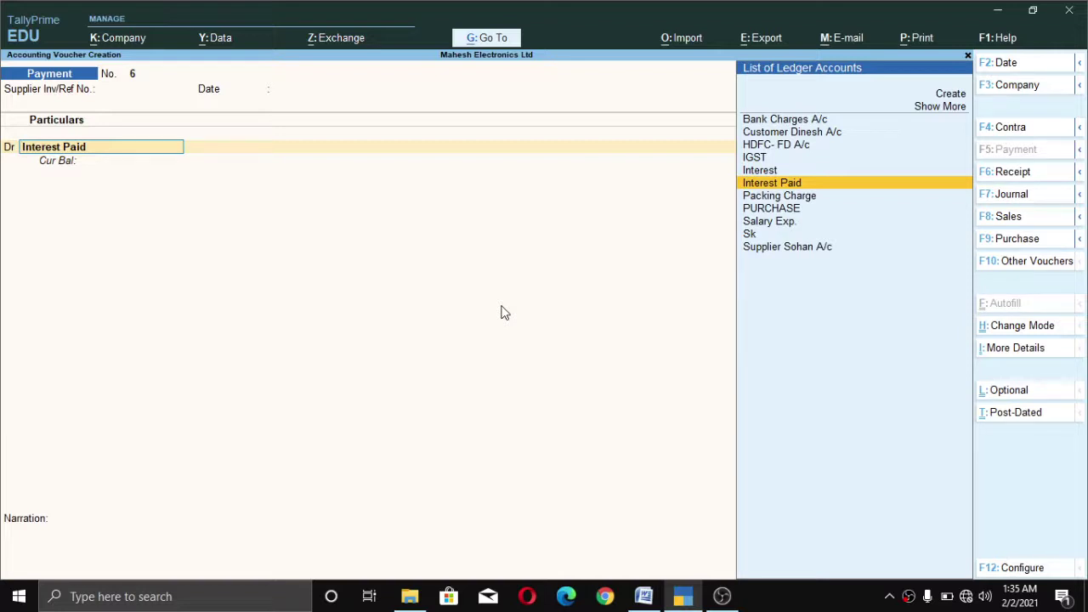
{"action": "key", "text": "alt"}
{"action": "key", "text": "ctrl+Return"}
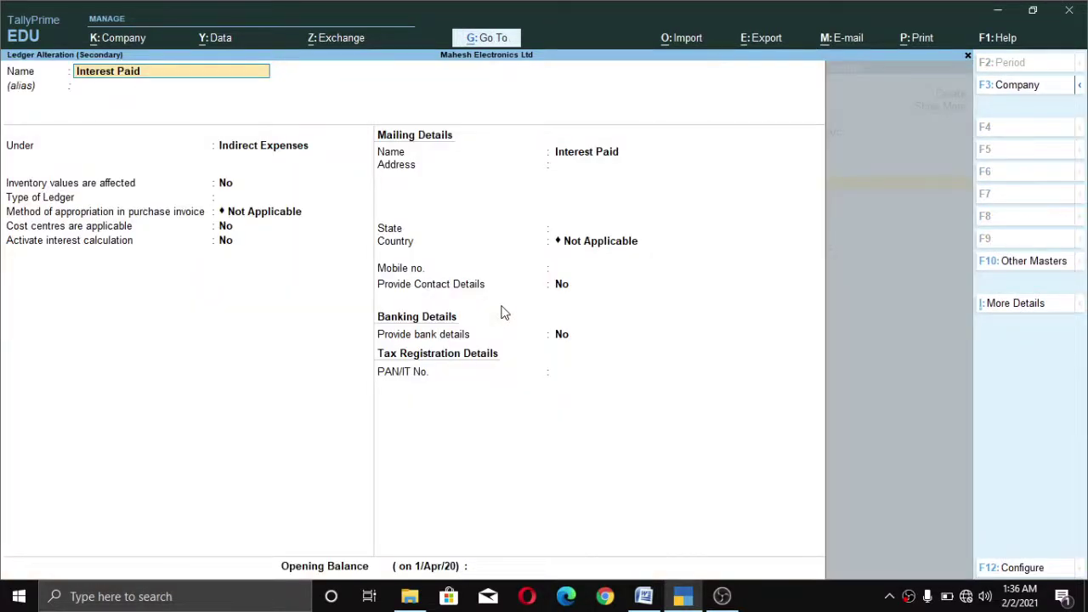
{"action": "key", "text": "ctrl"}
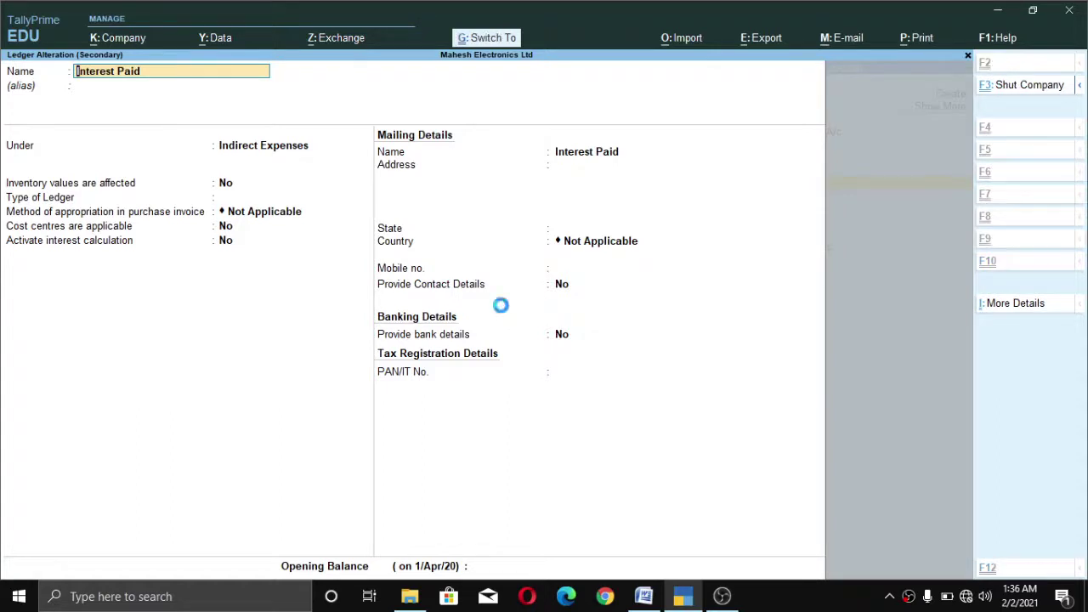
{"action": "key", "text": "ctrl+a"}
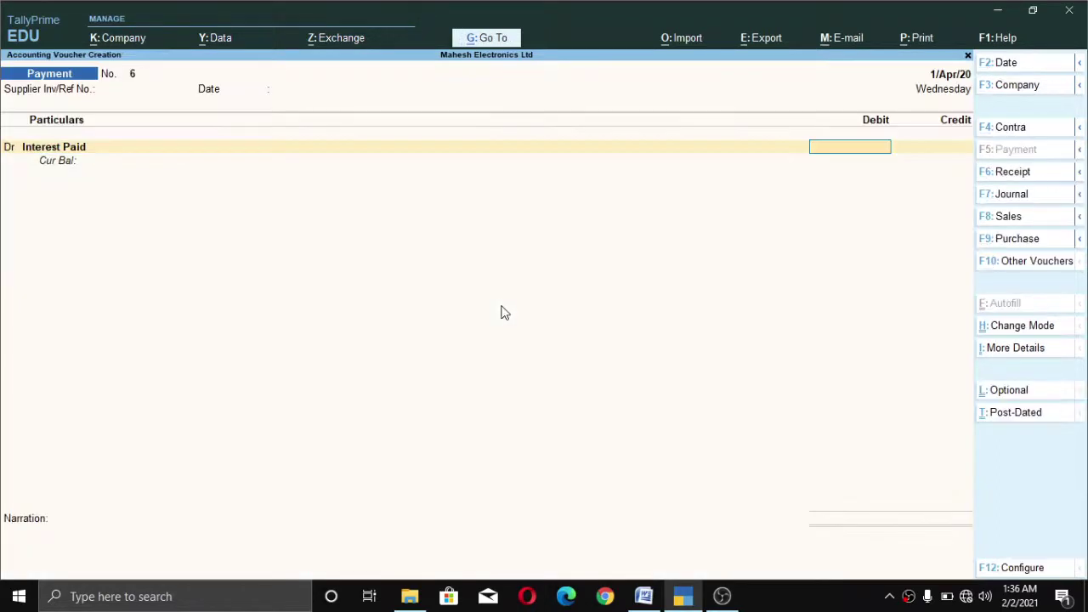
Debit Interest Paid with 2,000 and choose SBI Bank Loan A/c as the credit ledger.
{"action": "type", "text": "2000"}
{"action": "key", "text": "Return"}
{"action": "key", "text": "Return"}
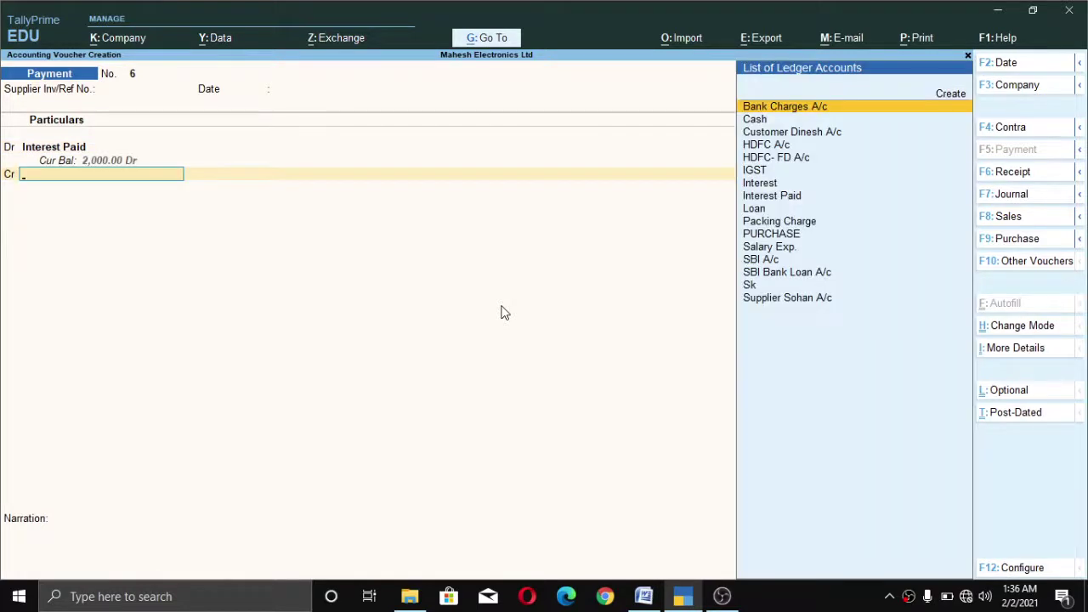
{"action": "key", "text": "Down"}
{"action": "key", "text": "Down"}
{"action": "key", "text": "Down"}
{"action": "key", "text": "Down"}
{"action": "key", "text": "Down"}
{"action": "key", "text": "Down"}
{"action": "key", "text": "Down"}
{"action": "key", "text": "Down"}
{"action": "key", "text": "Down"}
{"action": "key", "text": "Down"}
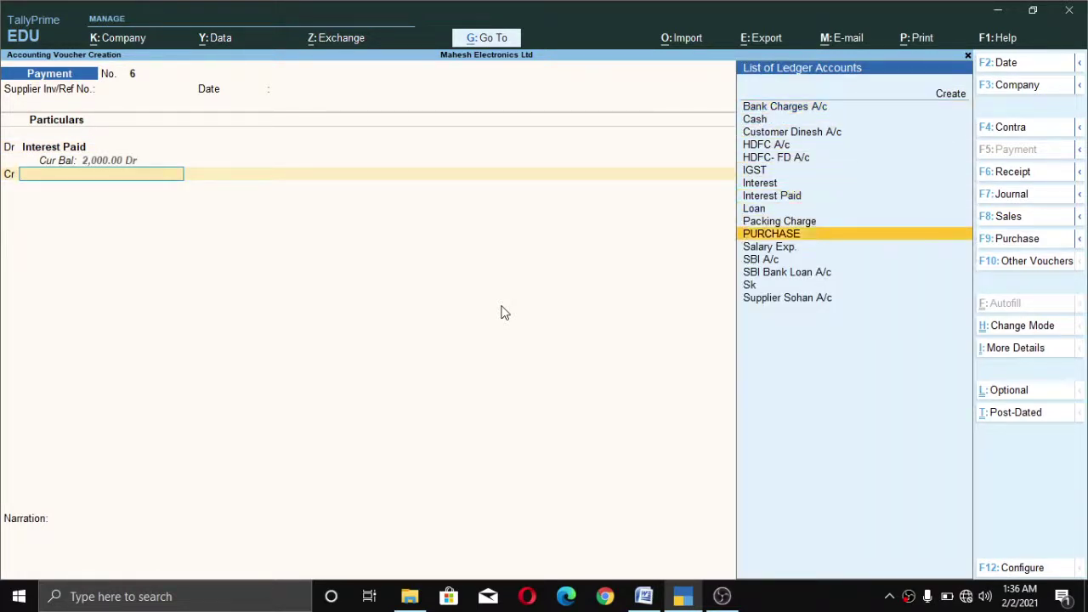
{"action": "key", "text": "Down"}
{"action": "key", "text": "Down"}
{"action": "key", "text": "Down"}
{"action": "key", "text": "Return"}
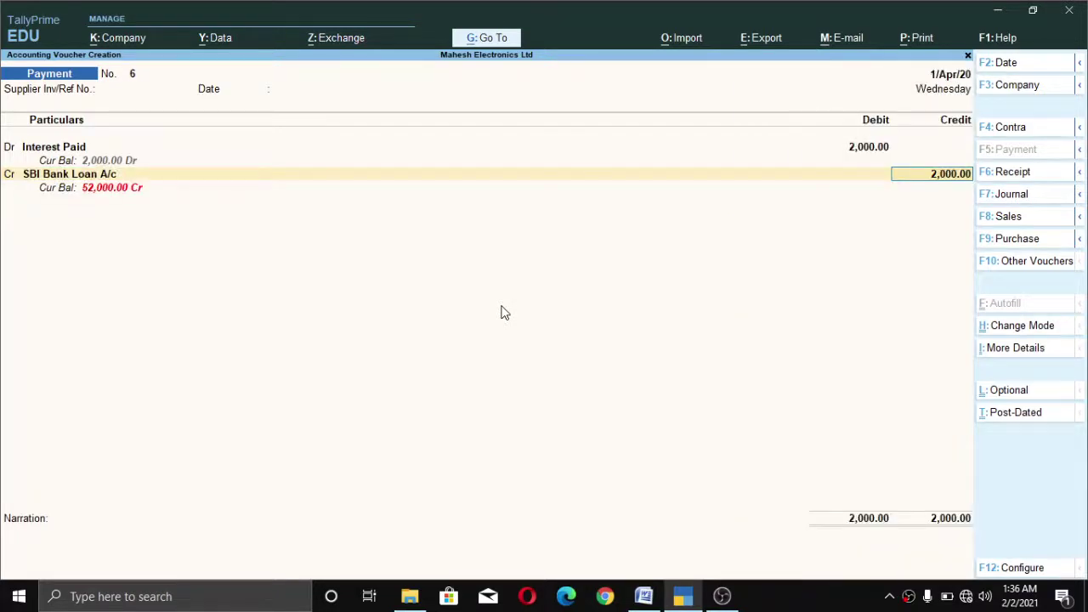
Credit SBI Bank Loan A/c with 2,000 as a cheque dated 1/Apr/20 favouring Interest Paid, and accept the payment voucher.
{"action": "key", "text": "Return"}
{"action": "key", "text": "Return"}
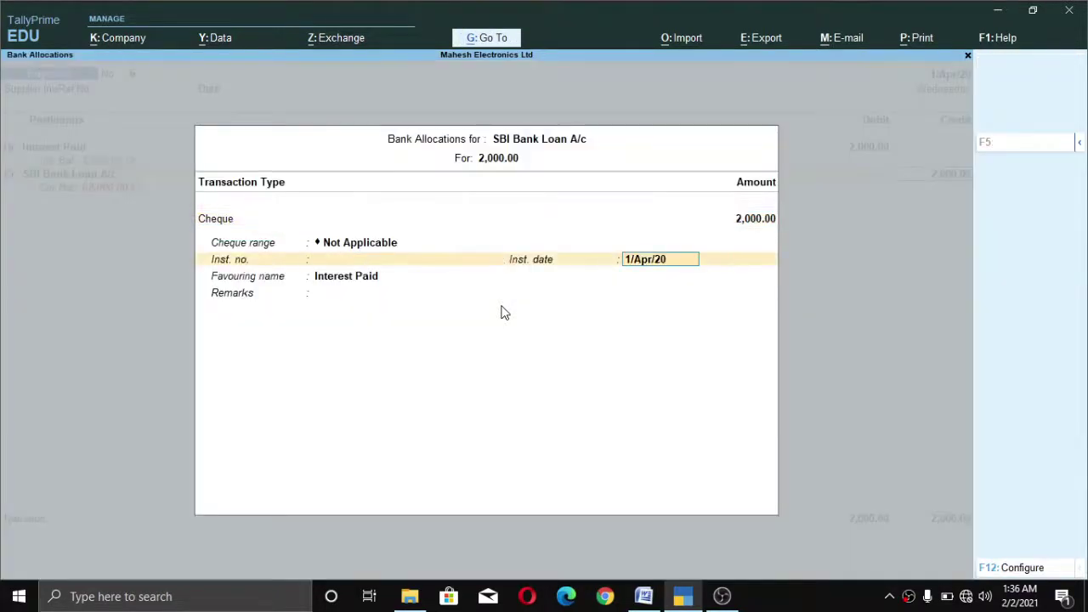
{"action": "key", "text": "Return"}
{"action": "key", "text": "Return"}
{"action": "key", "text": "Return"}
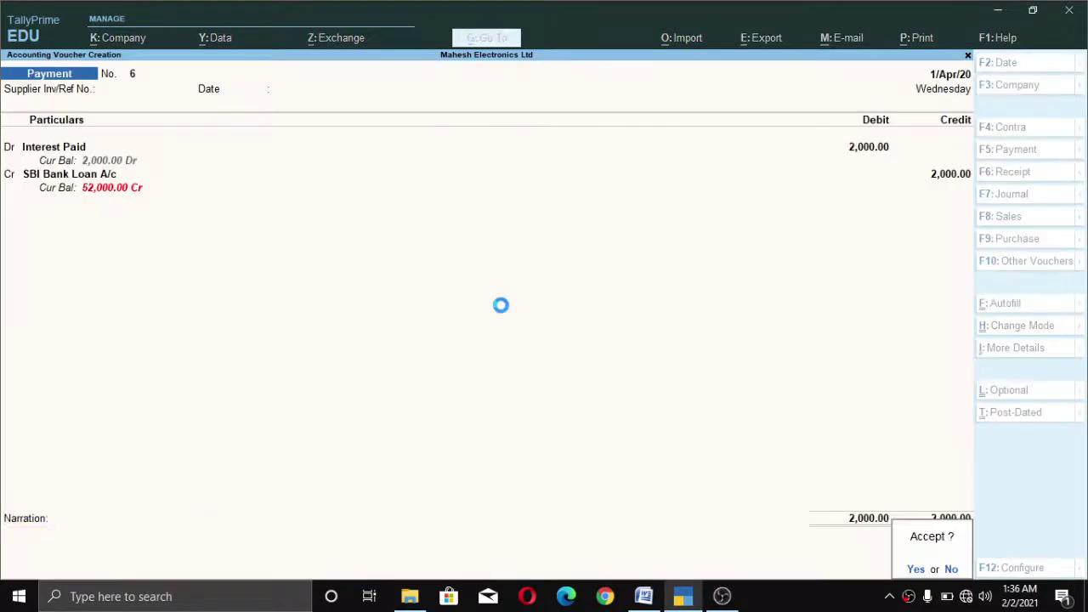
{"action": "key", "text": "Return"}
Switch to the Rules for Accounting in Tally Prime document in Word.
{"action": "key", "text": "alt+Tab"}
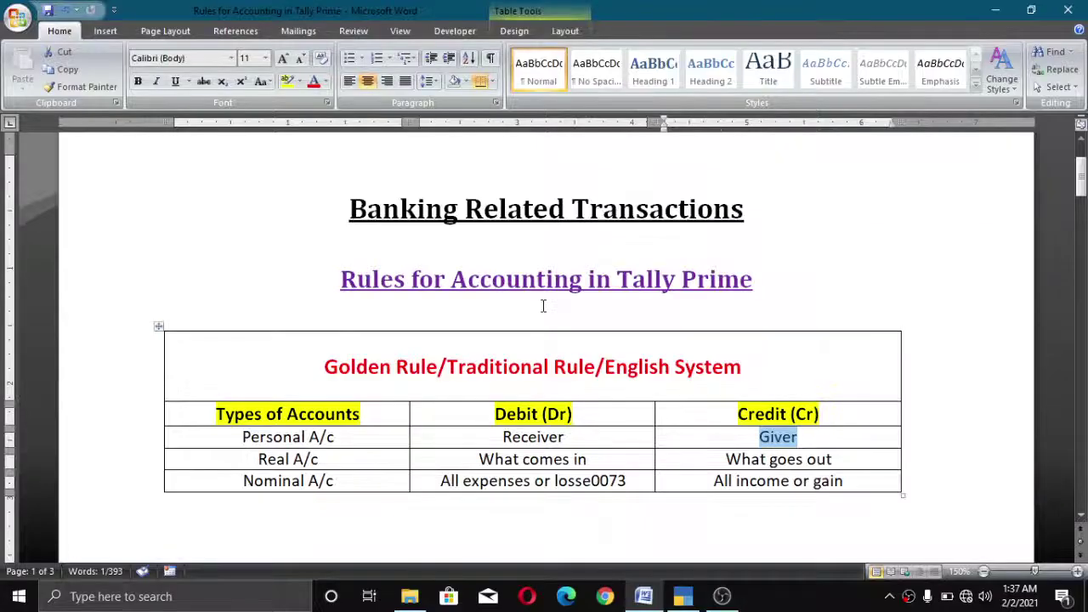